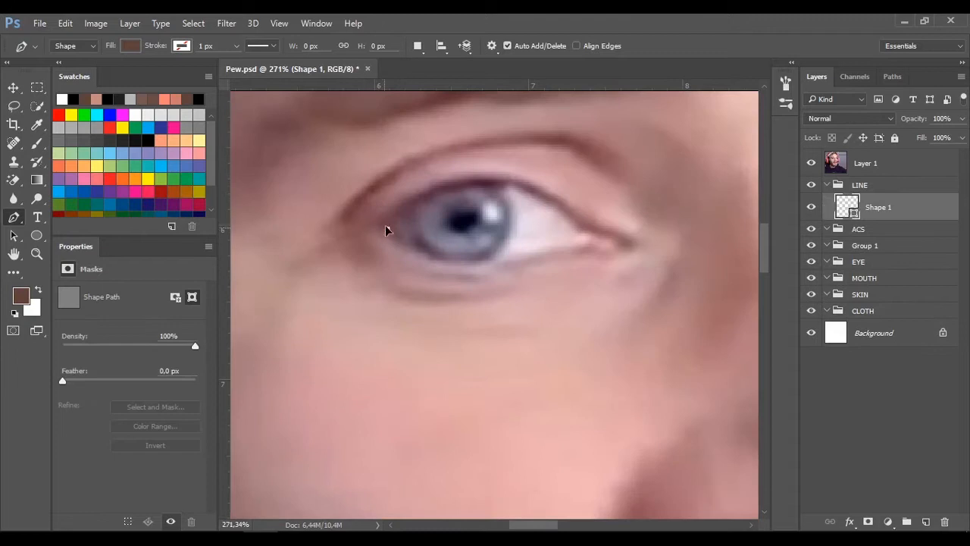
Step: Trace the left-hand eye's upper and lower eyelid lines over the photo as a pen shape
left_click_drag(450, 188, 491, 177)
left_click_drag(505, 263, 494, 268)
left_click(494, 268, "alt")
scroll(523, 269, "up", 3)
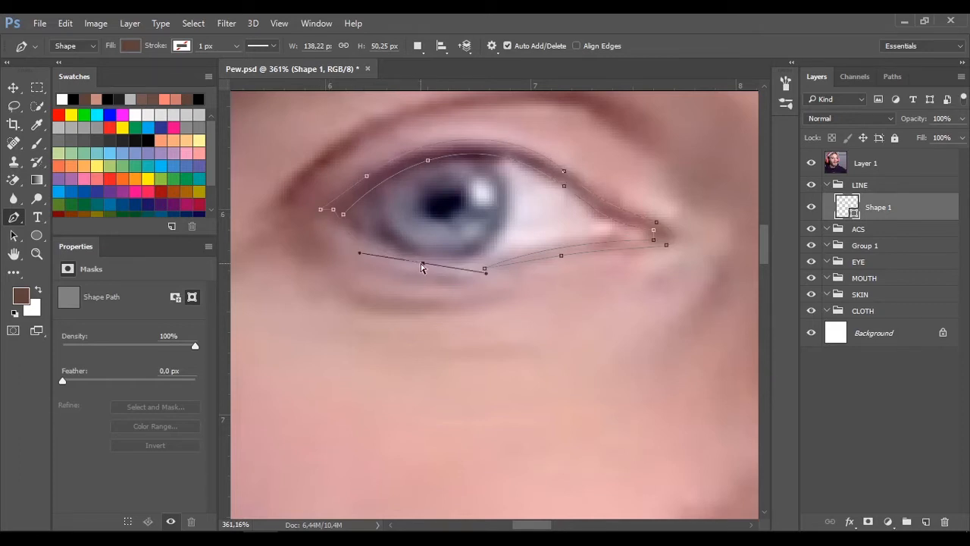
left_click(334, 210, "ctrl")
Step: Trace the right-hand eye's upper and lower eyelid lines with the Pen tool and refine their curves
left_click_drag(676, 176, 592, 234)
left_click(401, 200, "ctrl")
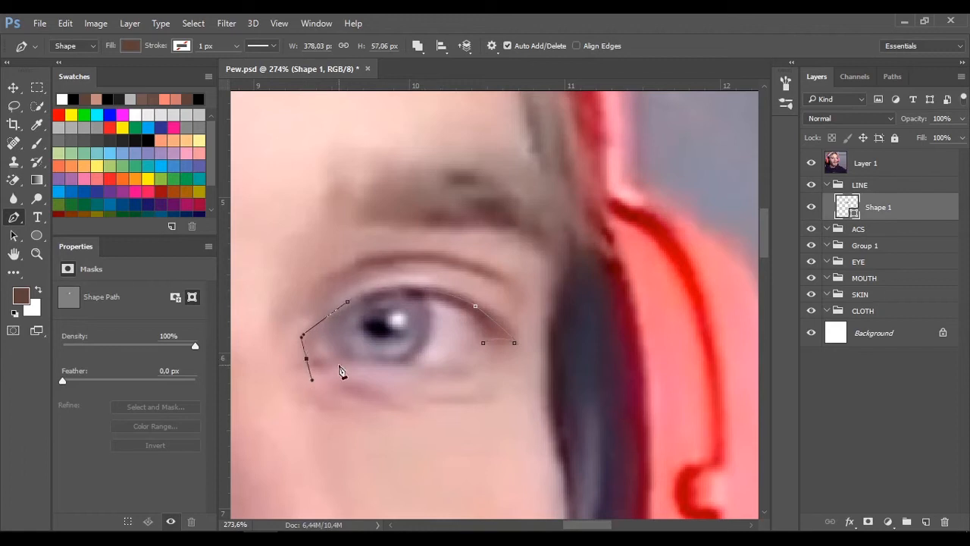
scroll(337, 370, "up", 3)
left_click_drag(292, 290, 296, 290)
left_click_drag(460, 258, 525, 265)
key("ctrl+z")
left_click_drag(322, 296, 349, 283)
left_click_drag(466, 257, 567, 273)
scroll(476, 352, "down", 9)
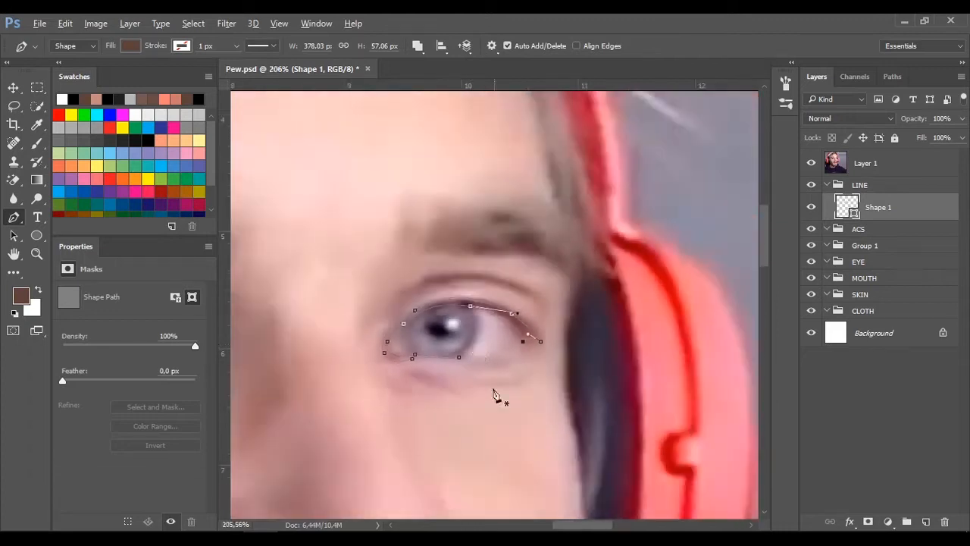
Step: Draw the left-hand nostril and the curve of the adjoining nose wing as tapered pen shapes
scroll(513, 364, "up", 6)
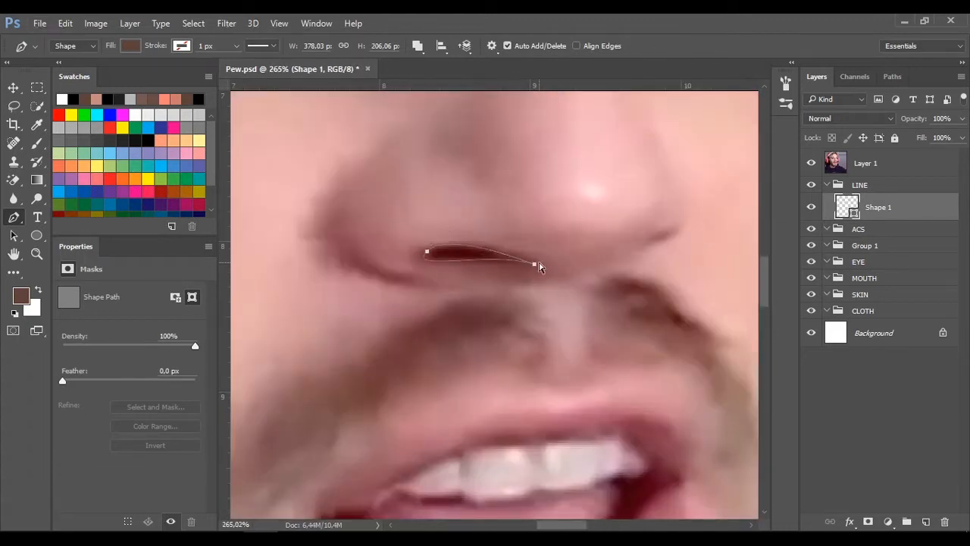
left_click_drag(596, 265, 433, 269)
left_click_drag(525, 311, 528, 302)
left_click(420, 284)
scroll(391, 159, "up", 3)
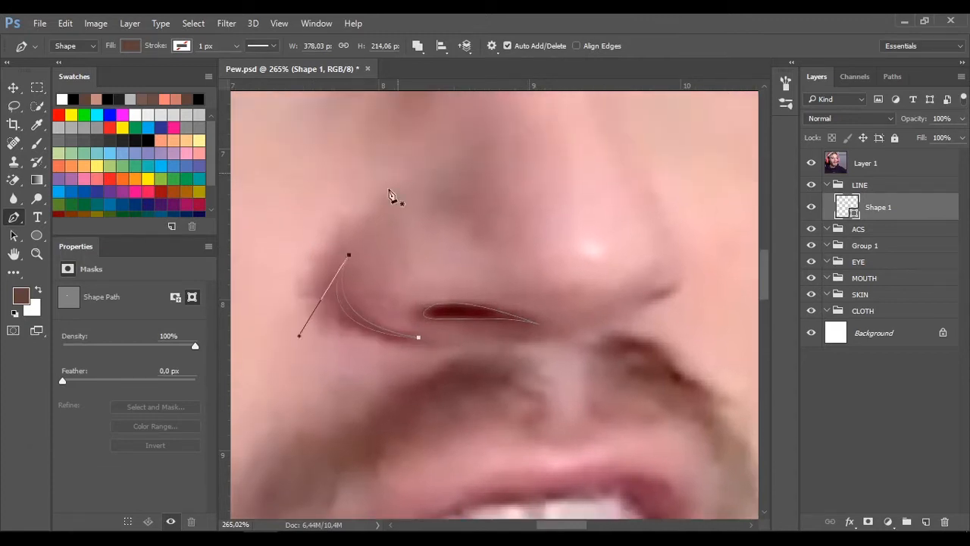
Step: Refine the left-hand nose wing curve and add a small tapered line for the opposite nostril
left_click(349, 313, "ctrl")
left_click_drag(297, 347, 303, 341)
scroll(304, 341, "down", 5)
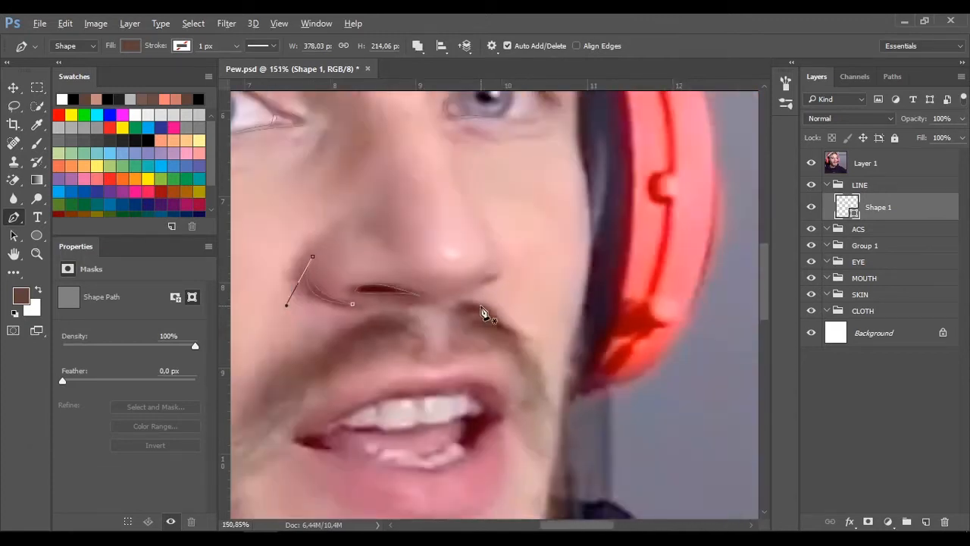
scroll(487, 311, "up", 6)
scroll(480, 329, "down", 5)
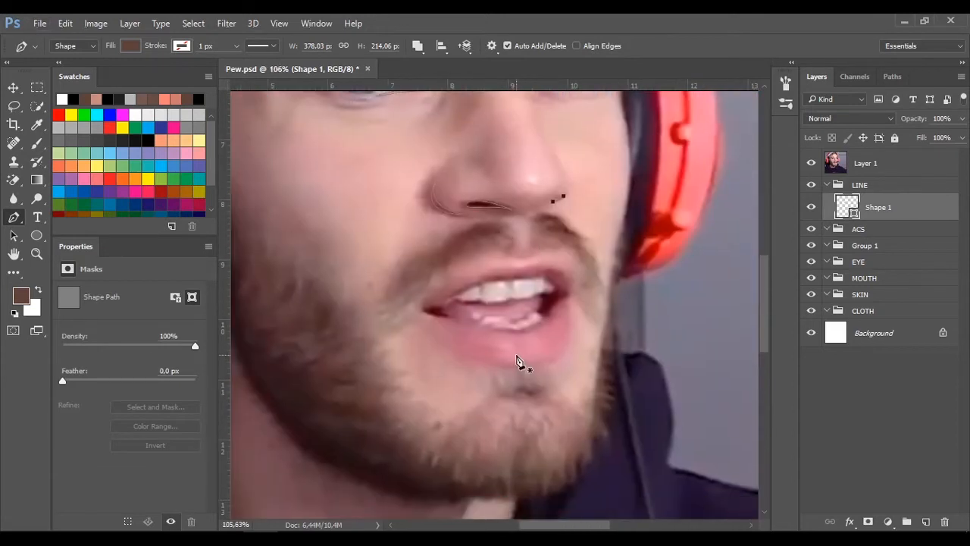
scroll(574, 121, "up", 6)
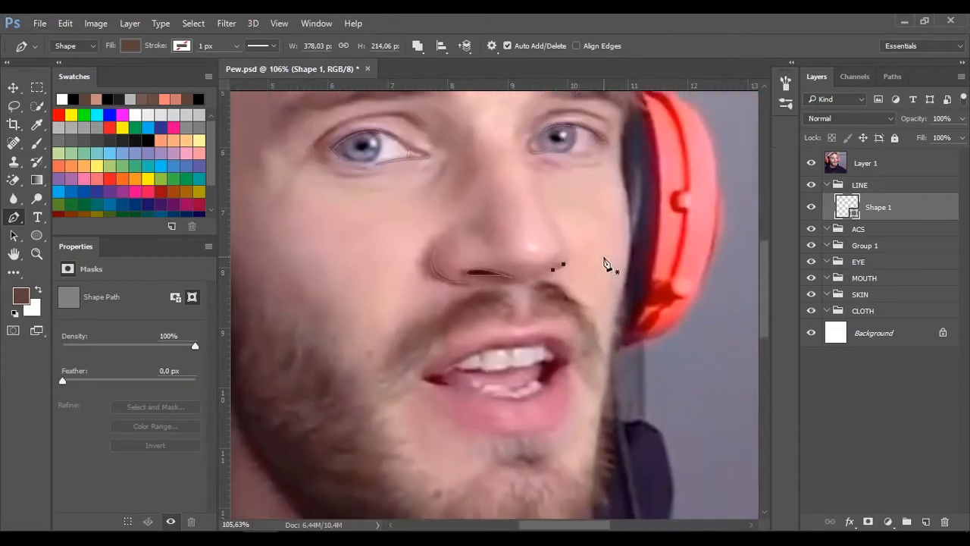
scroll(596, 296, "down", 4)
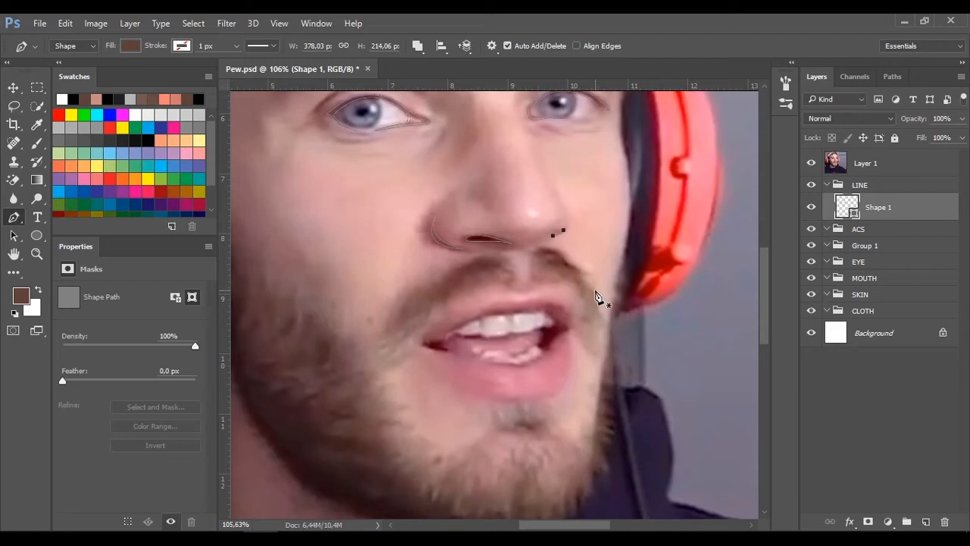
Step: Collapse the LINE group, remove Group 1 and select the Background layer
left_click(826, 185)
left_click(910, 232)
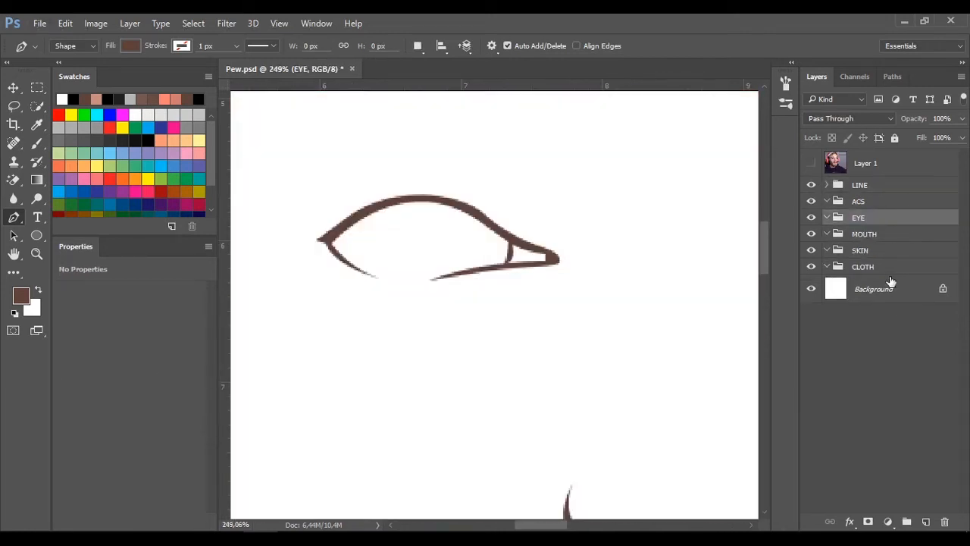
left_click(891, 286)
Step: Draw a filled eyeball shape along the left-hand eye's lid lines on a new shape layer
left_click(432, 280)
left_click_drag(545, 265, 602, 263)
left_click(545, 265, "alt")
left_click(554, 260)
left_click(545, 249)
left_click_drag(489, 225, 470, 206)
left_click_drag(359, 212, 281, 244)
left_click(359, 212, "alt")
left_click(329, 238)
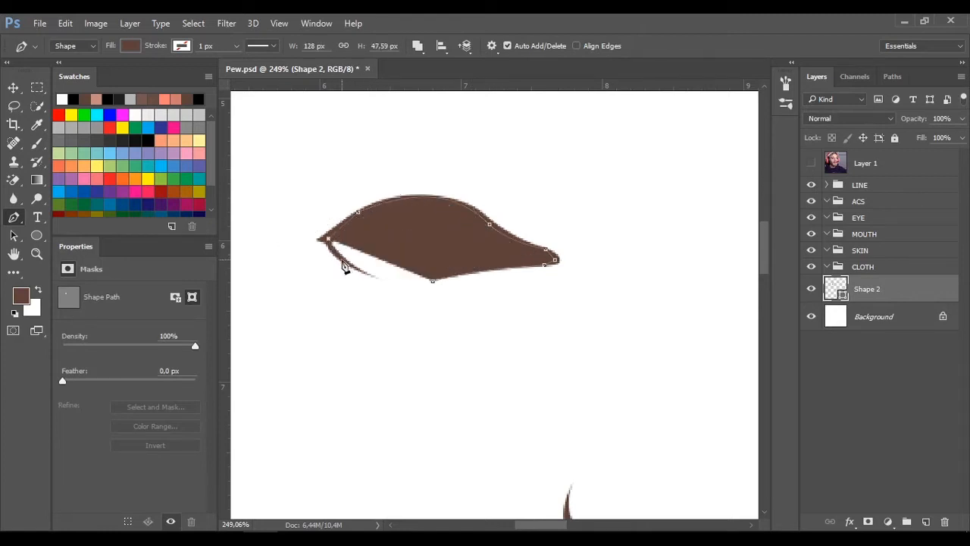
left_click(343, 260)
left_click(369, 276)
left_click_drag(433, 280, 438, 281)
Step: Place a copy of the photo layer beneath the eyeball shape and delete the Background layer
left_click(879, 235)
left_click_drag(896, 164, 883, 303)
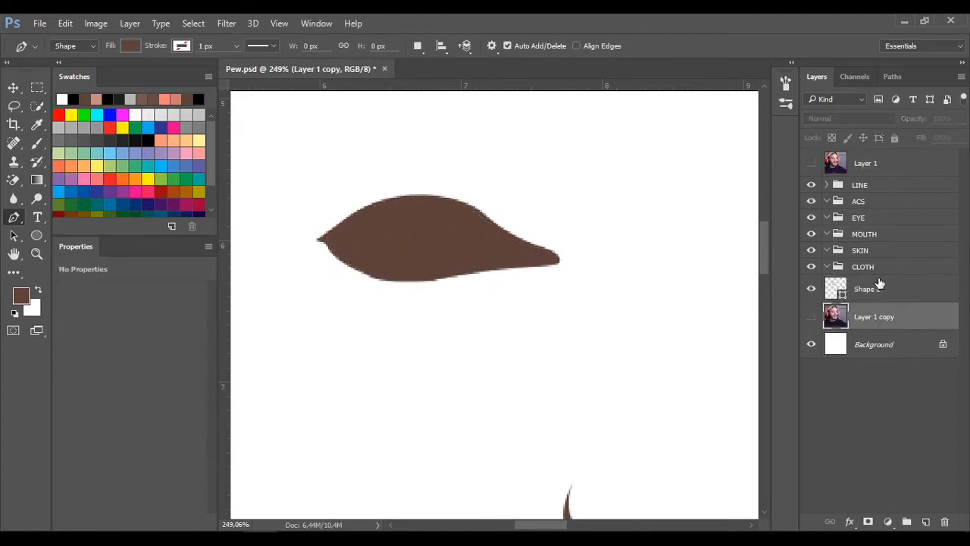
left_click(873, 288)
left_click(881, 349)
key("Delete")
Step: Add a Solid Color fill layer in white (ffffff) above the photo copy
left_click(887, 521)
left_click(913, 210)
left_click_drag(186, 254, 155, 208)
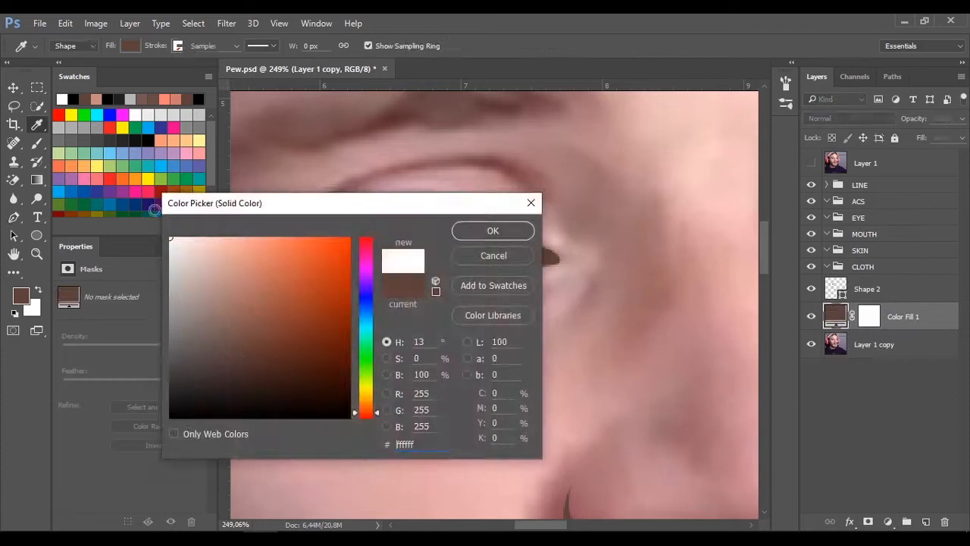
left_click(492, 230)
Step: Recolor the eyeball shape light grey and move its layer into the EYE group
double_click(839, 292)
left_click_drag(184, 284, 166, 284)
left_click(501, 232)
left_click_drag(875, 289, 872, 220)
Step: Draw the right-hand eyeball shape inside its lid lines on the same grey shape layer
left_click_drag(642, 224, 296, 238)
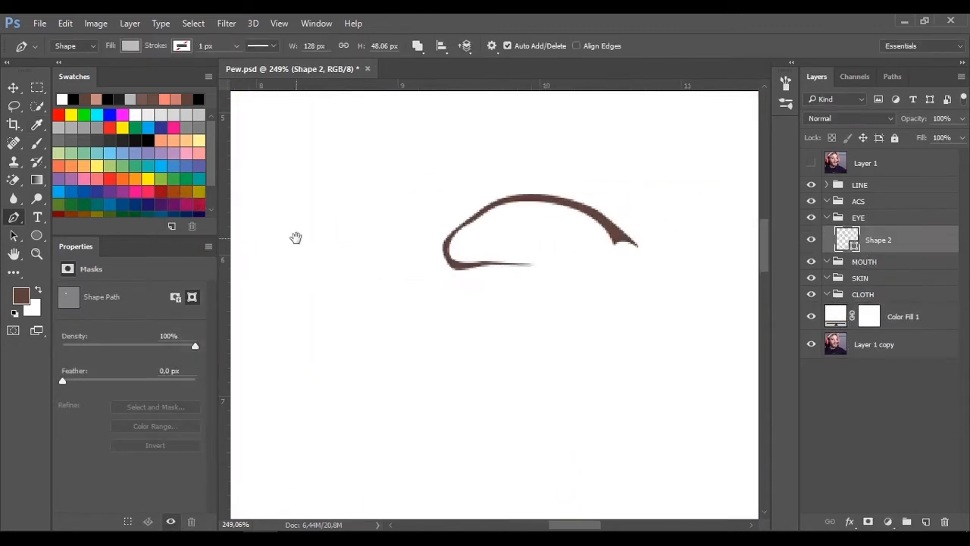
left_click(811, 163)
left_click(618, 231, "alt")
left_click(811, 163)
left_click_drag(508, 203, 468, 266)
left_click_drag(527, 265, 543, 265)
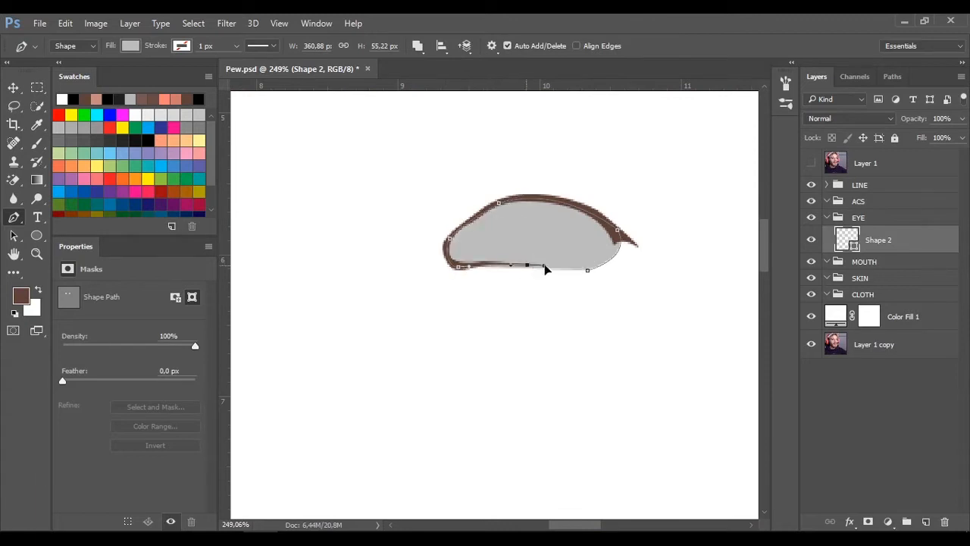
left_click(811, 163)
left_click(811, 163)
left_click(881, 185)
scroll(668, 303, "down", 10)
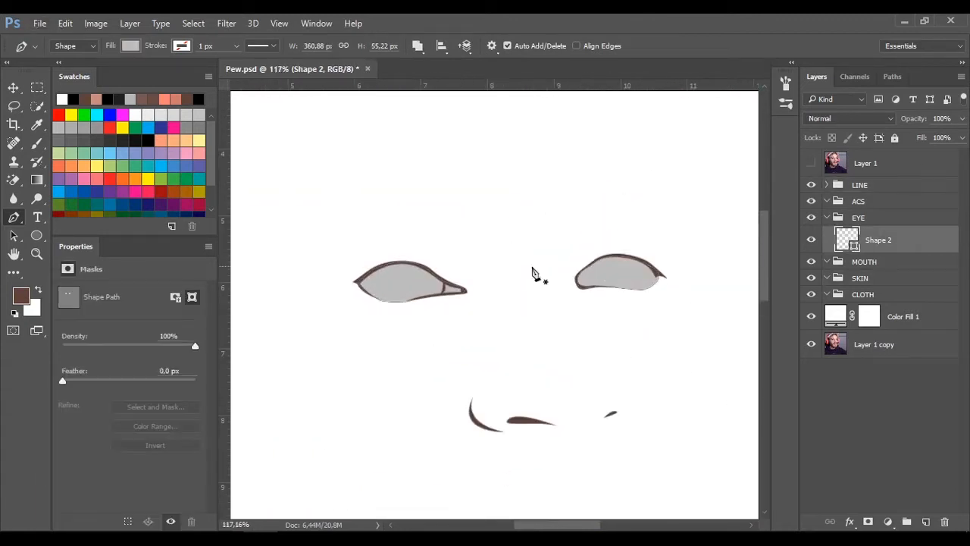
Step: Draw a circle about 54 px wide over the right-hand iris and copy it onto the left-hand iris
key("u")
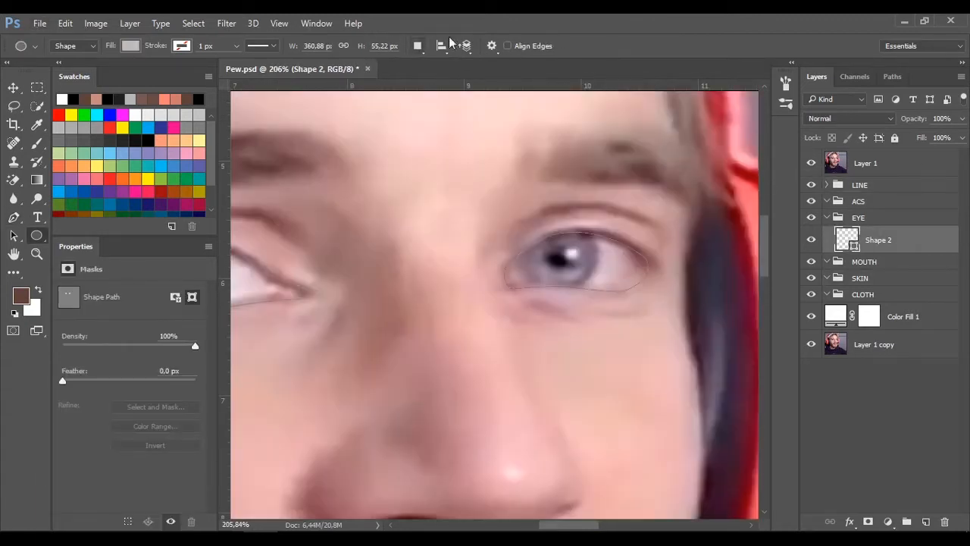
left_click(491, 46)
left_click_drag(560, 254, 598, 210)
mouse_move(565, 262)
left_mouse_down()
mouse_move(566, 251)
mouse_move(563, 261)
mouse_move(700, 245)
mouse_move(334, 250)
left_mouse_up()
left_click(811, 163)
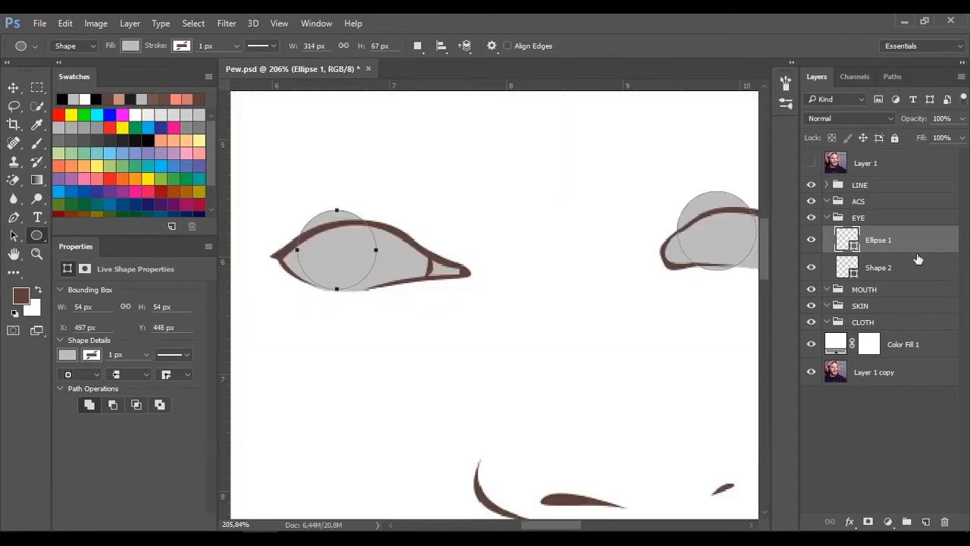
Step: Clip the iris circles to the eyeball shape and recolor them dark brown
left_click(917, 254, "alt")
double_click(859, 240)
left_click(668, 258)
left_click(492, 230)
left_click(894, 202)
left_click(914, 242)
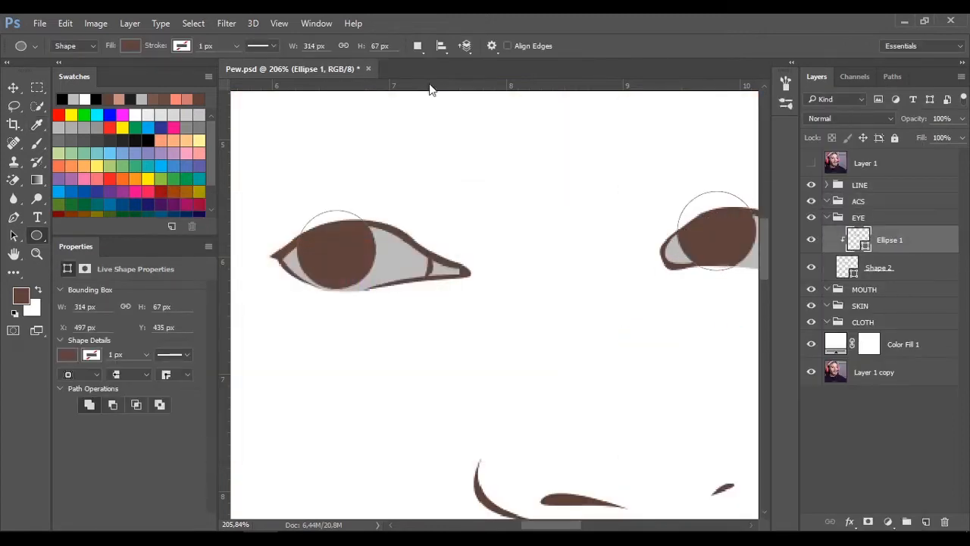
Step: Duplicate the iris layer, release the copy's clipping mask and delete its left-hand circle
left_click(811, 163)
key("ctrl+j")
right_click(895, 250)
left_click(674, 335)
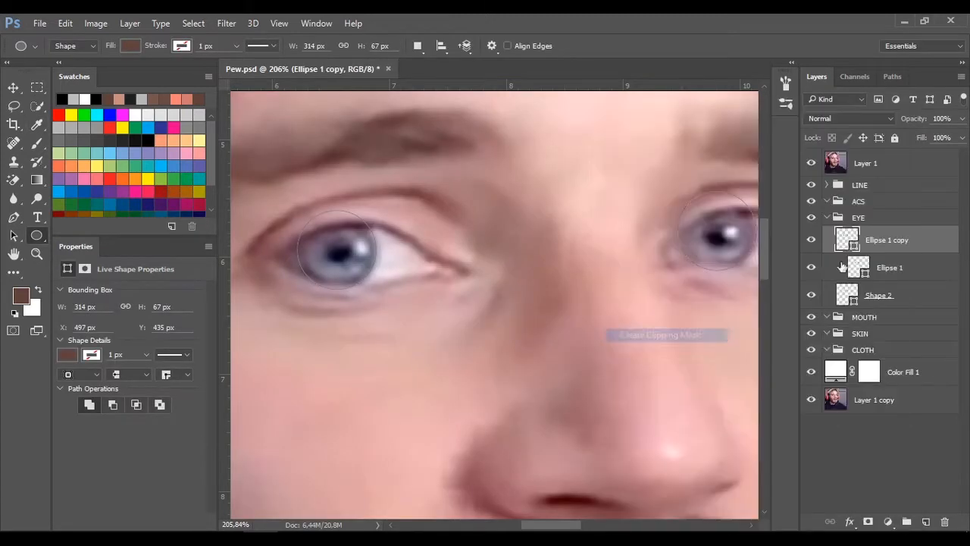
left_click(326, 255, "ctrl")
key("Delete")
key("Return")
left_click(713, 231, "ctrl")
Step: Recolor the duplicated iris circle light reddish brown
left_click(811, 163)
double_click(859, 239)
left_click(240, 288)
left_click(491, 230)
Step: Scale the light brown circle down slightly inside the dark iris and copy it to the left-hand eye
key("ctrl+t")
left_click_drag(756, 191, 750, 197)
key("Return")
left_click_drag(722, 242, 345, 259)
key("x")
scroll(345, 258, "up", 10)
key("ctrl+t")
key("Return")
Step: Draw a pupil circle about 22 px wide over the right-hand eye's pupil in the photo
scroll(585, 300, "down", 7)
scroll(585, 300, "down", 5)
left_click(840, 200)
left_click(811, 163)
left_click(898, 240)
left_click(811, 163)
scroll(709, 299, "up", 6)
left_click(811, 163)
scroll(647, 312, "up", 3)
left_click_drag(601, 268, 635, 233)
scroll(601, 324, "down", 7)
Step: Clip the pupil layer to the eyeball shape and recolor the pupil dark brown
left_click(811, 163)
right_click(905, 240)
left_click(660, 335)
double_click(858, 239)
left_click(600, 329)
key("Return")
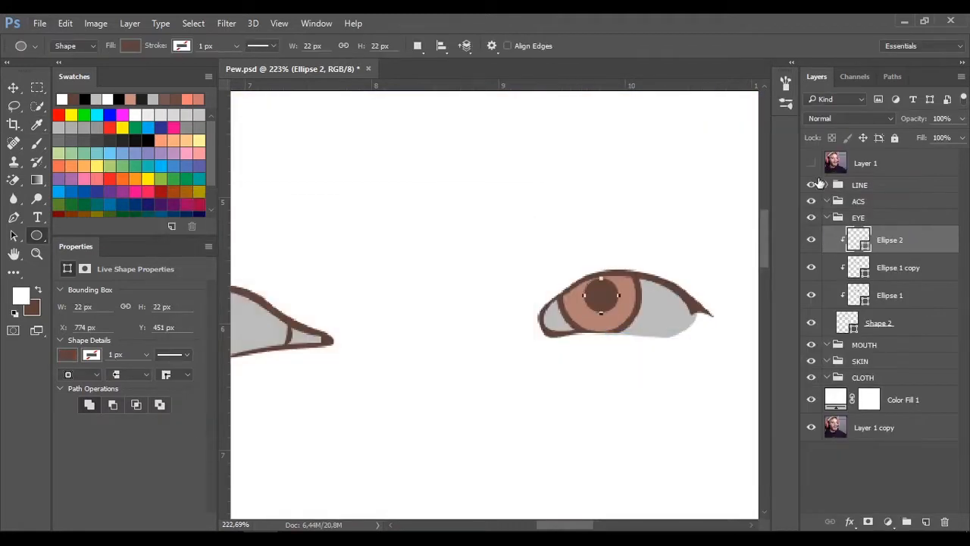
Step: Adjust the right-hand pupil with Free Transform to match the photo
left_click(811, 163)
key("ctrl+t")
scroll(624, 298, "up", 3)
key("Return")
left_click(811, 163)
Step: Copy the pupil onto the left-hand eye and nudge it slightly left to match the photo
scroll(555, 278, "down", 4)
left_click_drag(556, 278, 726, 267)
left_click_drag(726, 266, 415, 285)
left_click(811, 163)
left_click(810, 163)
scroll(426, 290, "up", 3)
key("ctrl+t")
key("Left")
key("Return")
scroll(630, 280, "down", 2)
scroll(630, 280, "down", 2)
Step: Add a layer mask to the light iris layer and brush black over the left-hand iris's upper part
left_click(896, 272)
left_click(868, 521)
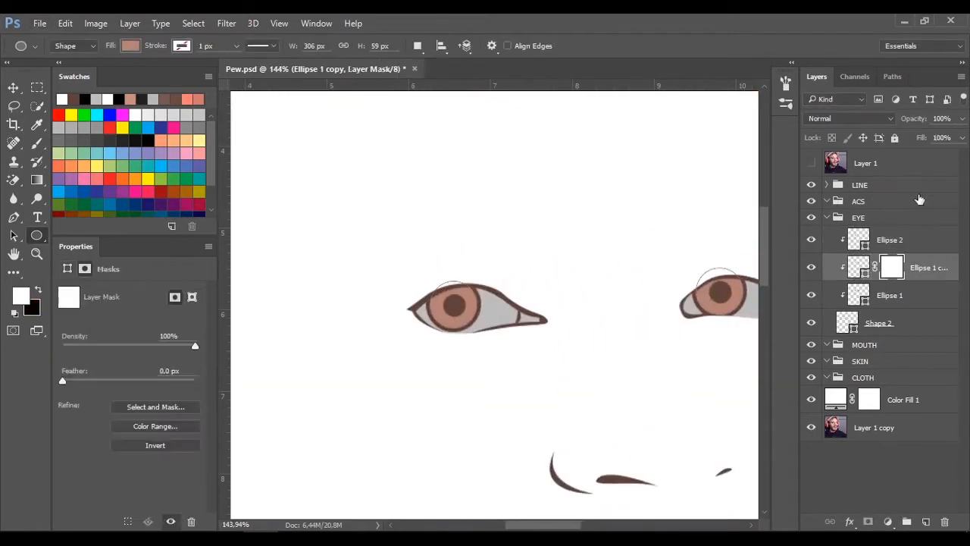
key("b")
key("x")
left_click_drag(453, 275, 412, 291)
left_click_drag(462, 271, 447, 290)
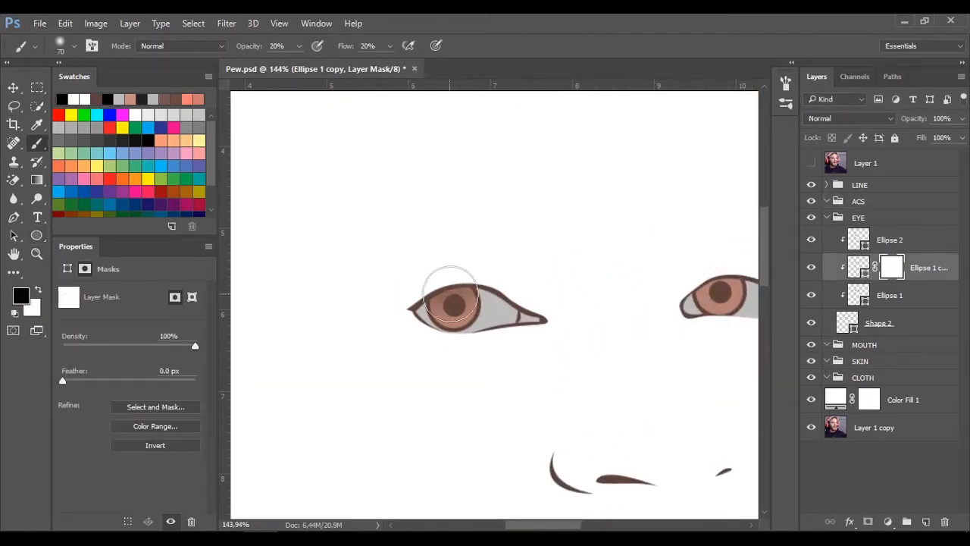
Step: Set the brush flow to 100% and size to 45, and mask the upper part of both irises into shade
left_click_drag(347, 46, 438, 65)
key("bracketleft")
key("bracketleft")
key("bracketleft")
mouse_move(469, 280)
left_mouse_down()
mouse_move(439, 285)
mouse_move(445, 276)
mouse_move(458, 275)
mouse_move(471, 306)
mouse_move(448, 297)
left_mouse_up()
key("x")
key("x")
left_click_drag(493, 265, 446, 279)
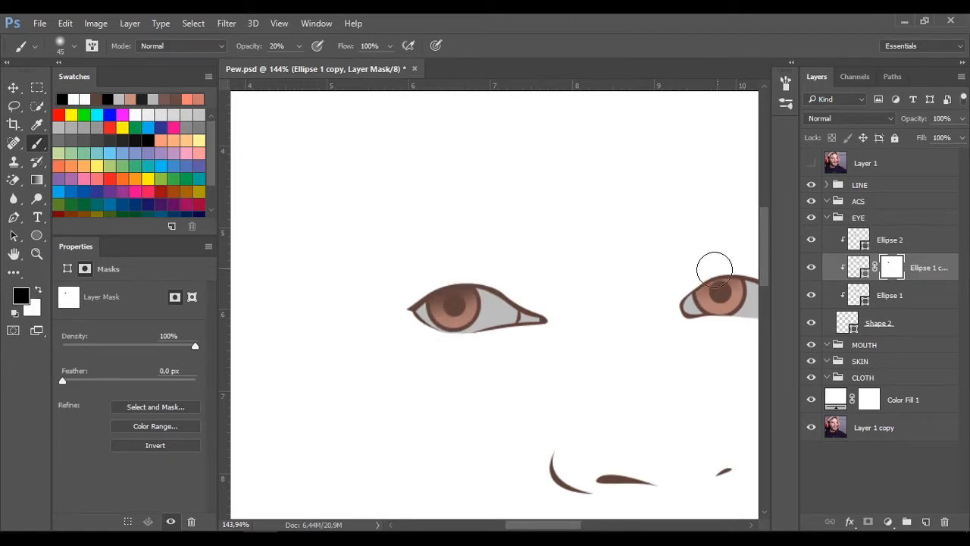
left_click_drag(728, 265, 703, 279)
Step: Draw small circular highlights on both irises on a new shape layer above the pupils
left_click(923, 246)
key("u")
left_click(811, 163)
scroll(509, 304, "up", 6)
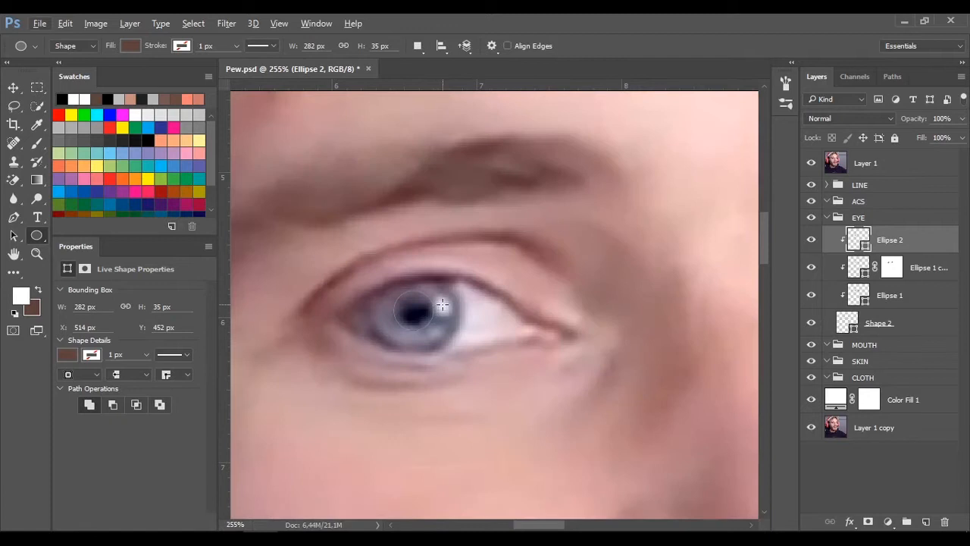
left_click_drag(443, 305, 458, 294)
left_click_drag(438, 338, 448, 328)
left_click_drag(643, 257, 358, 267)
left_click_drag(616, 298, 627, 288)
Step: Add a slanted bar reflection to the lower part of the right-hand iris and clip the highlight layer to the eye layers
key("p")
left_click(417, 46)
left_click(458, 79)
left_click(598, 325)
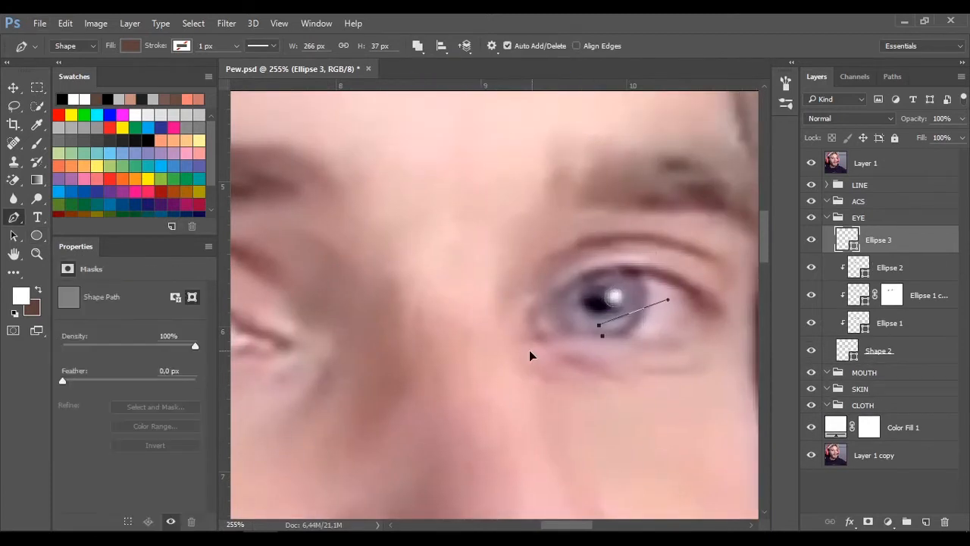
scroll(512, 356, "down", 3)
left_click(811, 163)
left_click(914, 253, "alt")
scroll(515, 356, "down", 4)
Step: Fill the iris highlights with a near-white color
double_click(859, 240)
left_click(172, 263)
left_click(492, 230)
left_click(879, 163)
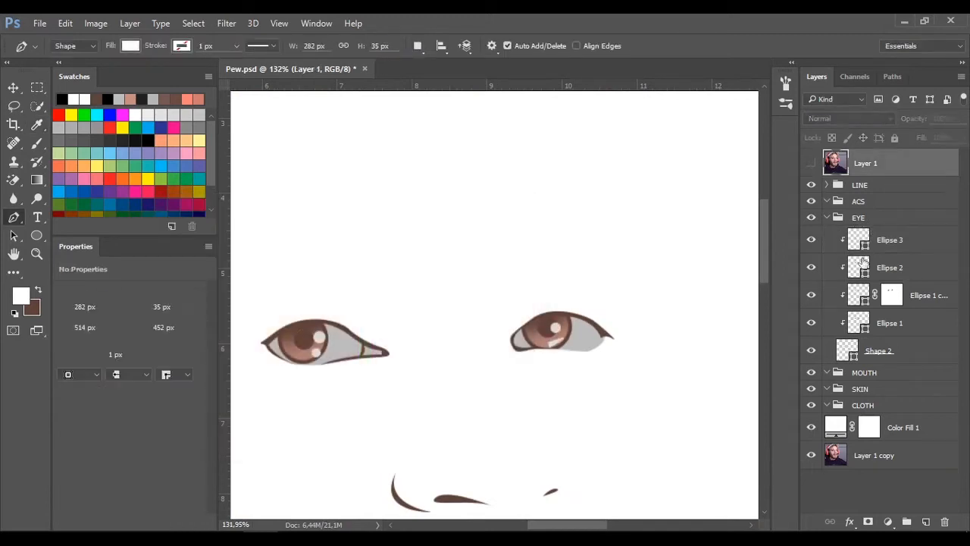
Step: Recolor the masked light iris layer to a light blue and save the document
left_click(862, 263)
double_click(859, 294)
left_click_drag(341, 203, 692, 194)
left_click(590, 246)
left_click_drag(720, 403, 720, 326)
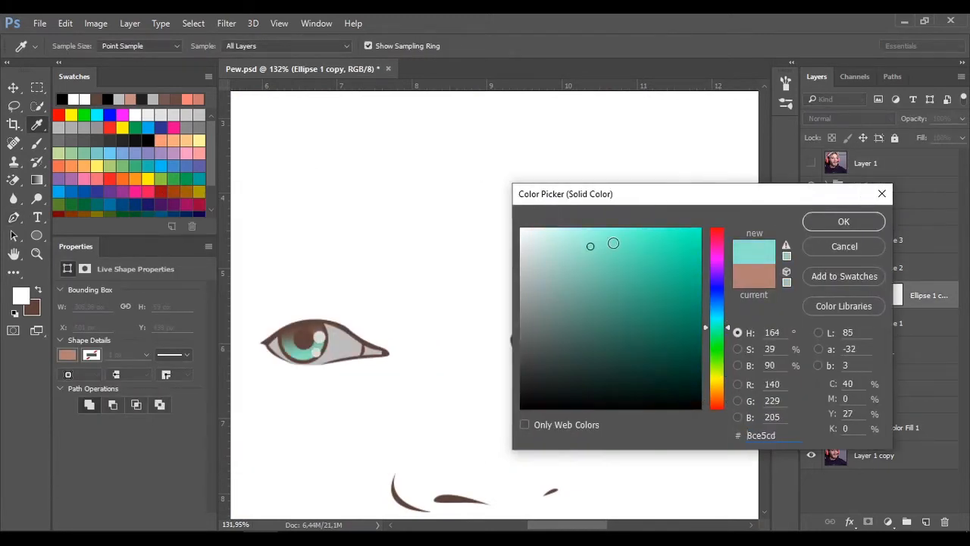
left_click(609, 241)
left_click(718, 294)
left_click(584, 232)
left_click(826, 221)
left_click(880, 353)
key("ctrl+s")
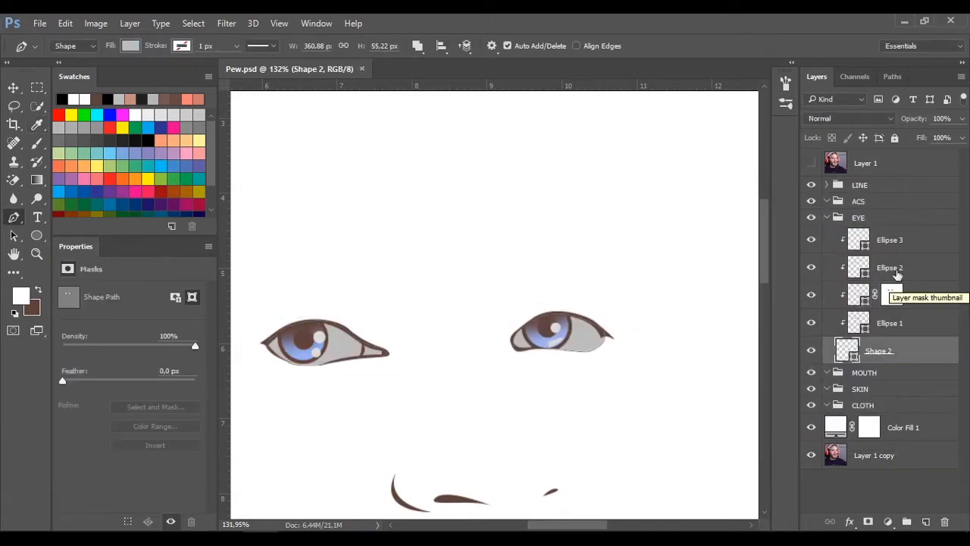
left_click(811, 163)
scroll(608, 369, "up", 4)
left_click(810, 163)
scroll(491, 320, "up", 8)
left_click(510, 348)
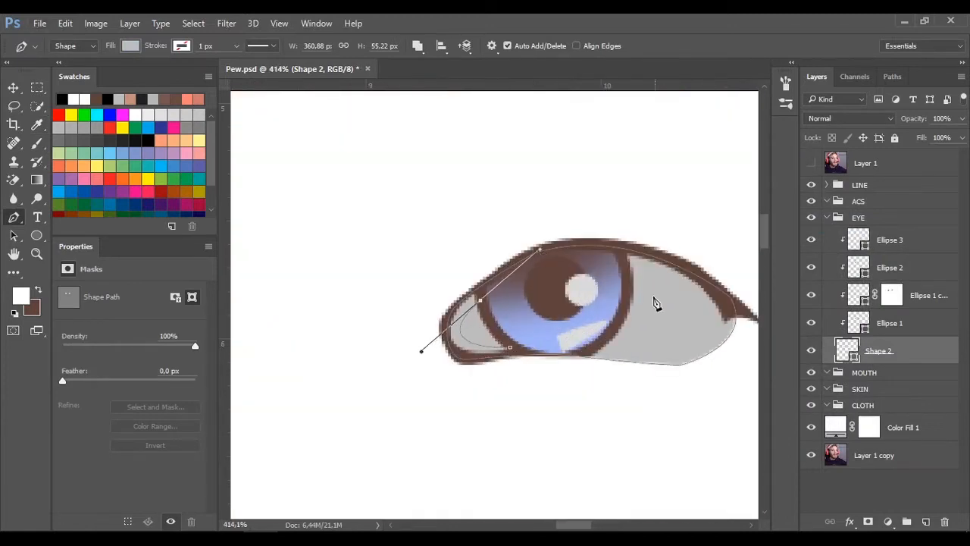
left_click_drag(710, 321, 709, 390)
left_click_drag(580, 353, 537, 366)
left_click_drag(633, 382, 686, 381)
left_click_drag(753, 321, 736, 253)
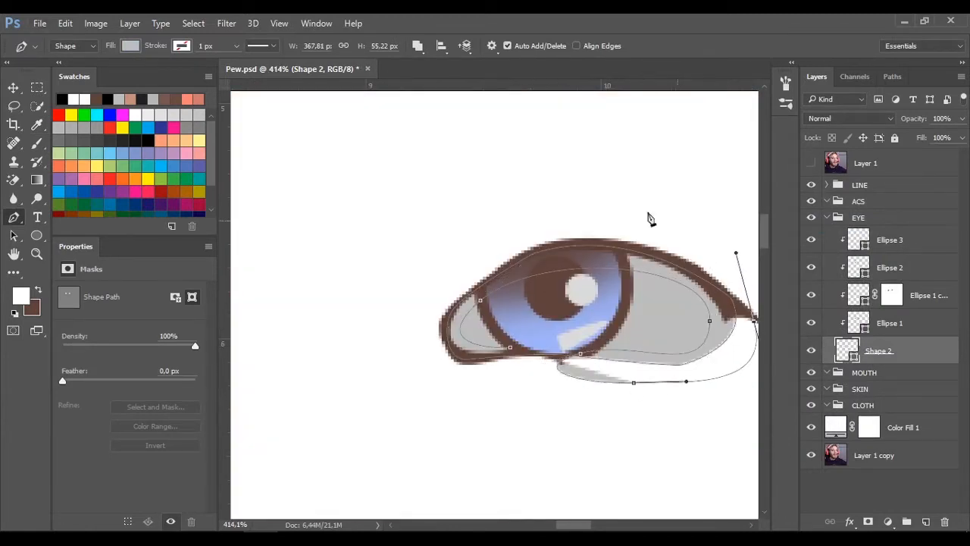
left_click_drag(463, 224, 346, 291)
left_click(427, 397)
left_click(521, 374)
left_click(510, 348)
key("Escape")
Step: On a new shape layer clipped to the eye white, trace the inner edge of a shading band in the right-hand eye
left_click(503, 344)
mouse_move(480, 308)
left_mouse_down()
mouse_move(537, 270)
mouse_move(521, 285)
left_mouse_up()
left_click_drag(416, 303, 379, 384)
left_click_drag(542, 397, 640, 394)
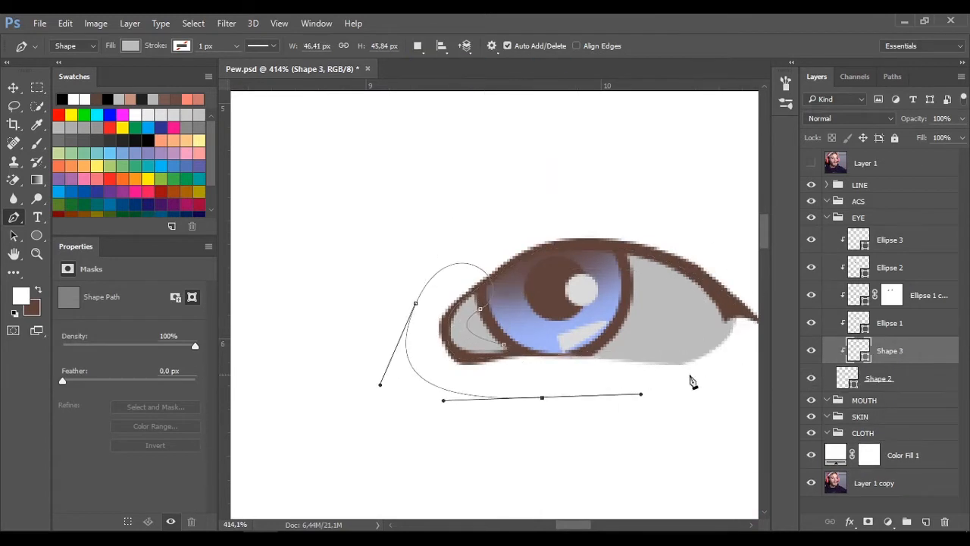
key("ctrl+alt+z")
key("ctrl+alt+z")
left_click_drag(680, 221, 728, 248)
key("ctrl+alt+z")
left_click_drag(606, 277, 658, 281)
left_click_drag(709, 333, 682, 378)
left_click_drag(586, 350, 519, 366)
Step: Close the shading band by running its outer contour around the outside of the right-hand eye
left_click(710, 333, "ctrl")
left_click_drag(735, 288, 698, 252)
left_click_drag(718, 385, 711, 357)
left_click(586, 350, "ctrl")
left_click_drag(654, 334, 648, 347)
left_click_drag(736, 381, 760, 361)
left_click_drag(720, 247, 593, 199)
left_click_drag(397, 253, 391, 318)
left_click(448, 408)
left_click(527, 369)
Step: Fill the right-hand eye's shading band with a darker gray and refine its edge points
double_click(859, 350)
left_click_drag(526, 292, 480, 306)
key("Return")
left_click_drag(441, 333, 426, 346)
left_click_drag(504, 344, 506, 341)
mouse_move(611, 280)
left_mouse_down()
mouse_move(596, 264)
mouse_move(629, 258)
left_mouse_up()
left_click(922, 271)
scroll(745, 343, "down", 9)
scroll(746, 346, "up", 4)
Step: Draw a smaller shape over the middle of the right-hand eye white on a new clipped shape layer
left_click(901, 349)
scroll(704, 324, "up", 3)
left_click(639, 328, "ctrl")
left_click(871, 348)
scroll(599, 313, "up", 5)
left_click_drag(725, 292, 715, 334)
left_click_drag(580, 327, 532, 341)
left_click(599, 260)
Step: Fill the shape in the middle of the eye white with a light gray
double_click(854, 351)
left_click_drag(470, 152, 372, 143)
left_click(738, 307)
left_click_drag(170, 216, 164, 203)
left_click(485, 172)
Step: Select the dark shading layer Shape 3 and compare the drawn eyes with the reference photo
left_click(939, 203)
scroll(726, 317, "down", 10)
scroll(719, 334, "up", 2)
left_click(890, 378)
scroll(465, 275, "up", 2)
left_click(810, 162)
left_click(809, 164)
scroll(651, 326, "up", 4)
left_click(811, 164)
left_click(811, 164)
left_click(811, 164)
left_click(810, 164)
left_click(810, 164)
scroll(409, 318, "up", 4)
left_click(811, 163)
Step: Trace the inner edge of the shading band in the left-hand eye on the Shape 3 layer
left_click(404, 342)
left_click_drag(524, 316, 521, 297)
left_click_drag(438, 260, 401, 250)
left_click_drag(360, 325, 425, 345)
left_click_drag(337, 359, 306, 343)
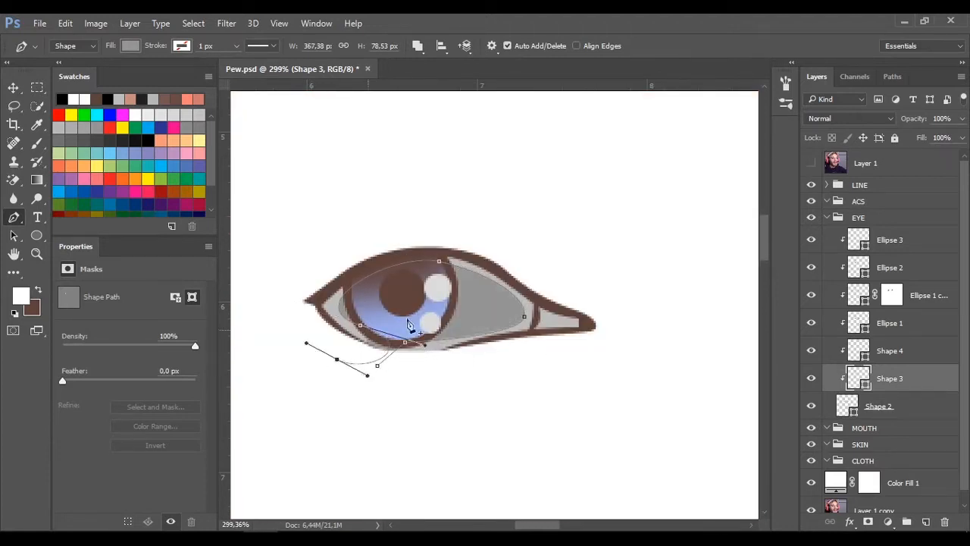
Step: Run the shading band's contour around the outside of the left-hand eye and finish it along the inner edge beside the iris
left_click_drag(611, 266, 687, 313)
left_click(572, 380)
left_click_drag(424, 399, 411, 399)
left_click(307, 370)
left_click(283, 272)
left_click(369, 222)
left_click(363, 280)
left_click_drag(358, 323, 388, 342)
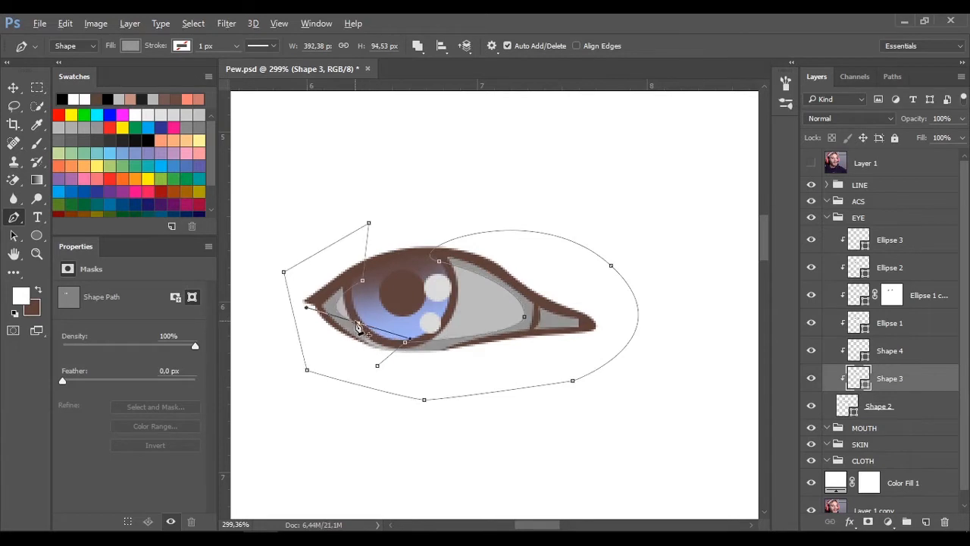
left_click(907, 188)
scroll(543, 318, "down", 3)
Step: Draw a light gray shape over the middle of the left-hand eye white on the Shape 4 layer
left_click(868, 381)
left_click(868, 352)
scroll(528, 298, "up", 4)
left_click(415, 290)
left_click_drag(515, 317, 517, 348)
left_click_drag(391, 338, 364, 331)
mouse_move(414, 289)
left_mouse_down()
mouse_move(429, 289)
mouse_move(415, 275)
left_mouse_up()
Step: Draw the left-hand eye's tear duct as a separate shape layer, about 51 by 34 px, and fill it pink
left_click(417, 46)
left_click_drag(509, 318, 551, 277)
left_click(535, 360)
left_click_drag(638, 365, 563, 385)
left_click(535, 360)
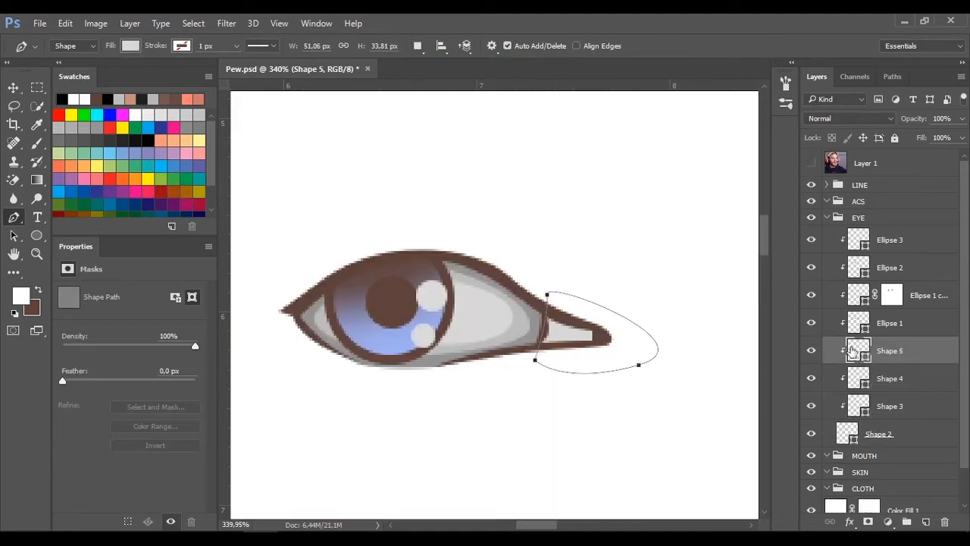
double_click(852, 351)
left_click(205, 201)
left_click(477, 171)
Step: Draw a circle about 6 px wide in the left-hand eye's tear duct and fill it with a lighter pink
key("u")
scroll(575, 339, "up", 7)
left_click_drag(519, 340, 551, 309)
double_click(859, 351)
left_click_drag(206, 181, 195, 177)
left_click(509, 177)
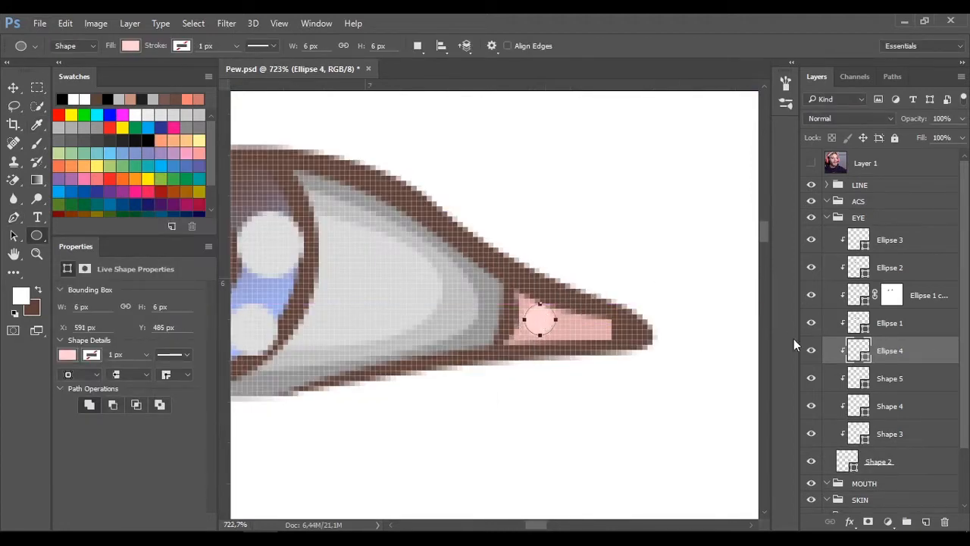
scroll(577, 329, "down", 2)
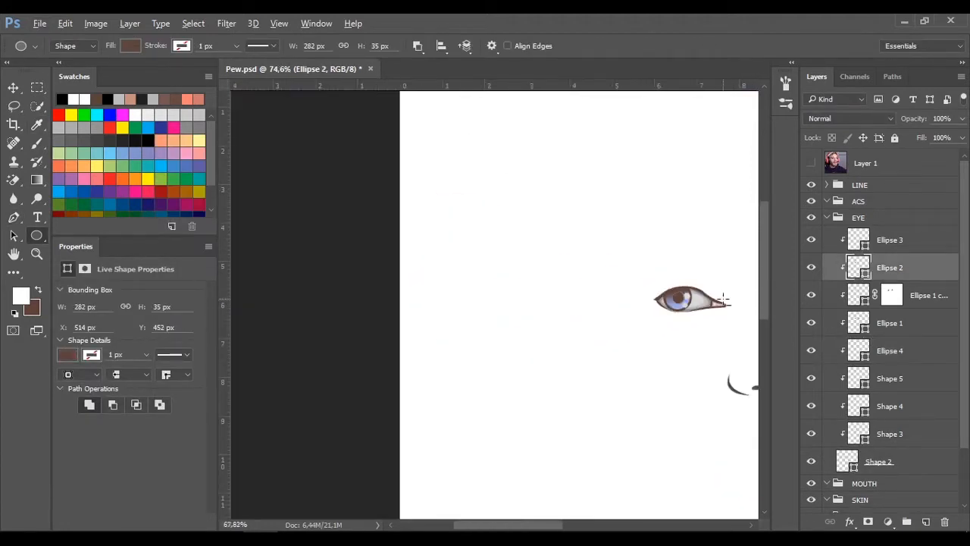
Step: Refine the line art of Shape 1 at the inner eye corners against the photo and hide the pixel grid
scroll(465, 217, "up", 6)
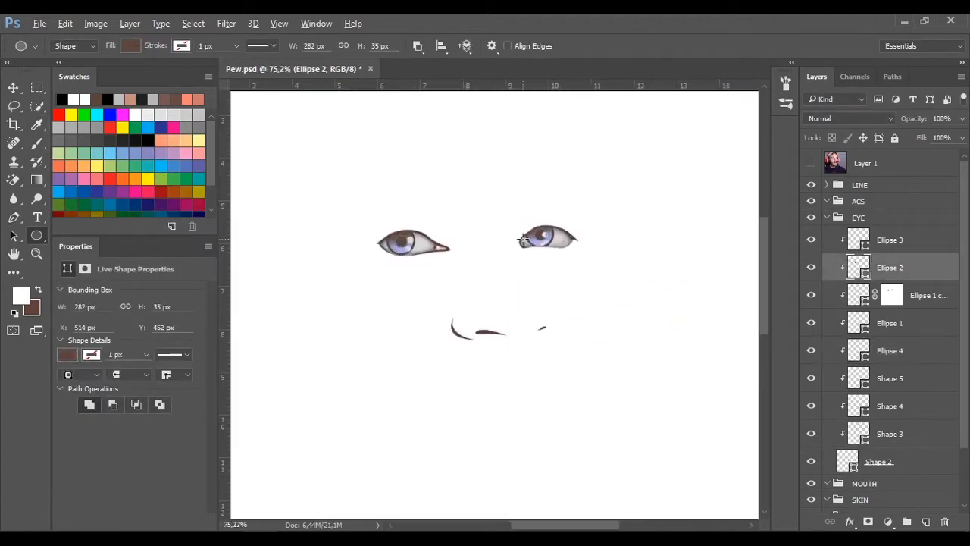
left_click(811, 162)
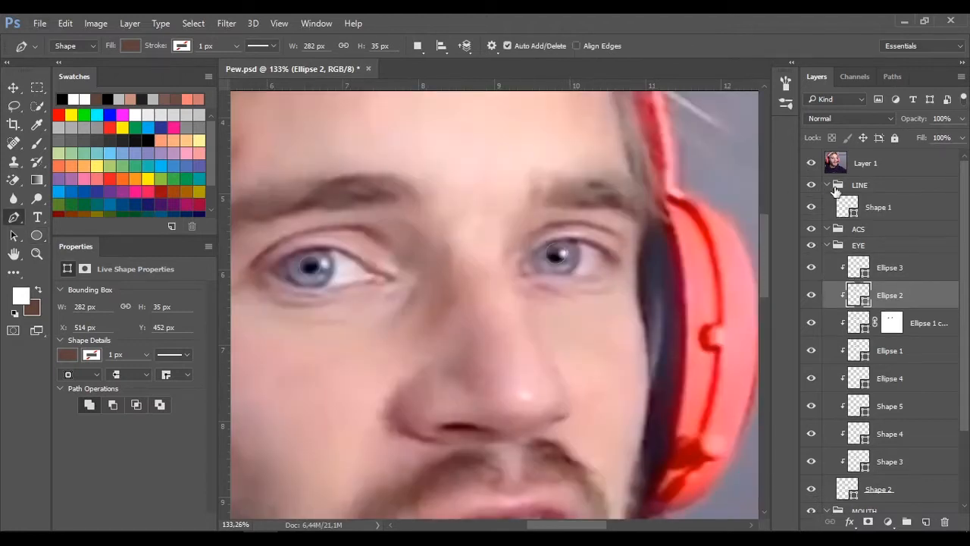
scroll(529, 269, "up", 5)
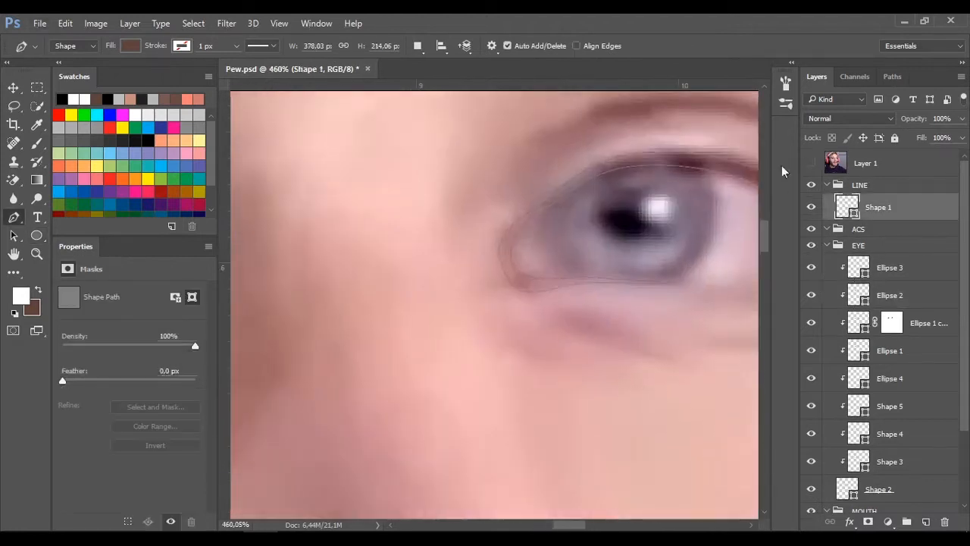
left_click(810, 163)
left_click_drag(494, 241, 503, 274)
scroll(561, 286, "down", 5)
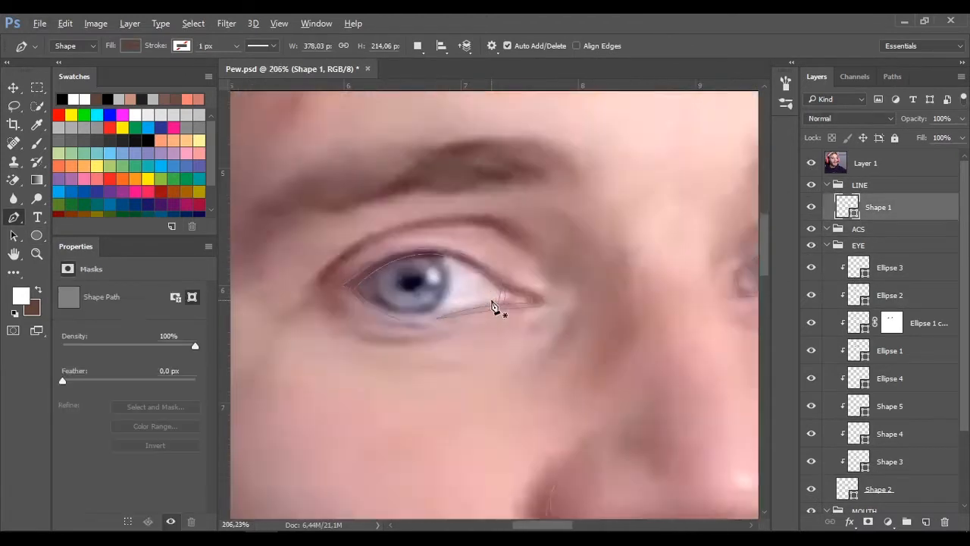
scroll(456, 238, "up", 4)
left_click_drag(455, 234, 456, 228)
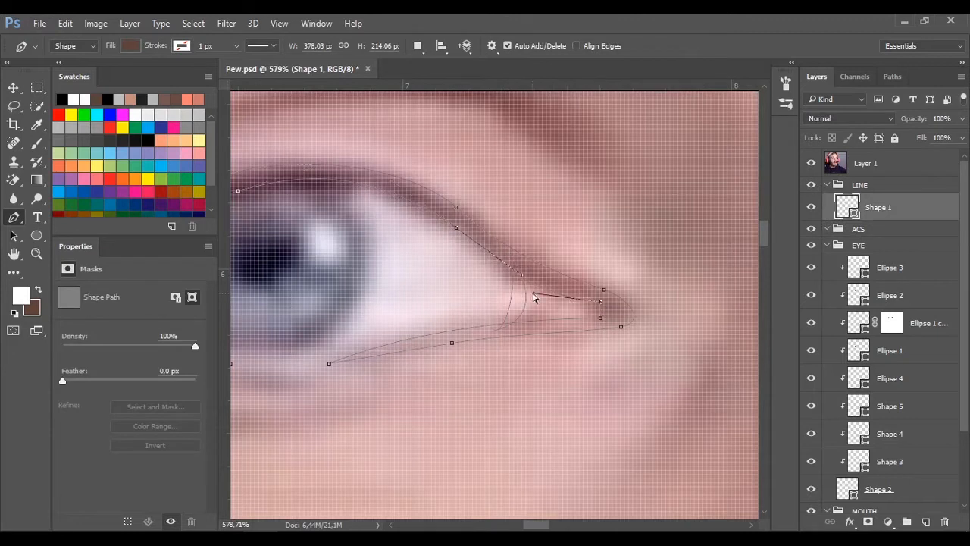
left_click(279, 23)
mouse_move(296, 260)
left_click(455, 362)
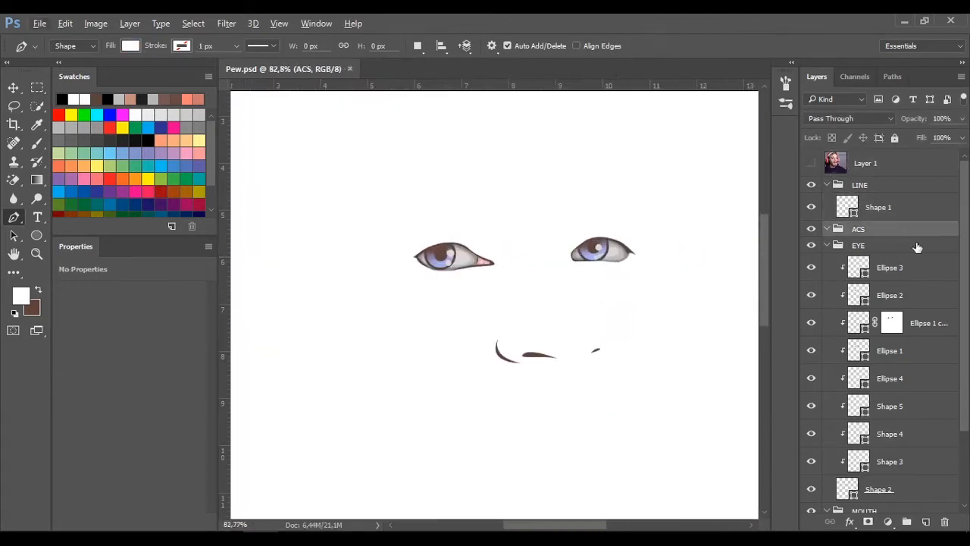
Step: Collapse the EYE and LINE groups and select the MOUTH group
left_click(827, 245)
left_click(827, 184)
left_click(864, 234)
Step: Trace the lips from the photo as a new shape in the MOUTH group, cut out the mouth opening, and hide the photo
key("ctrl+1")
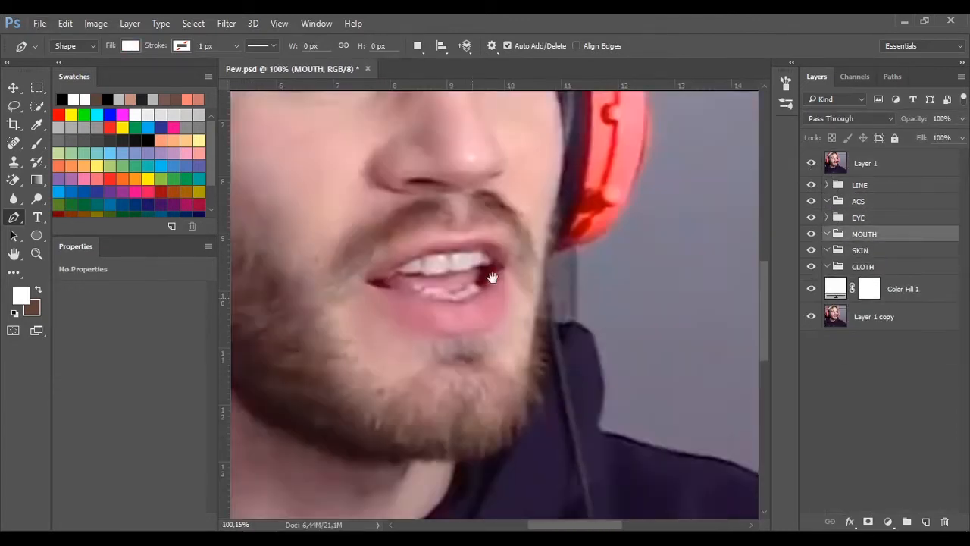
scroll(410, 295, "up", 3)
scroll(405, 292, "down", 1)
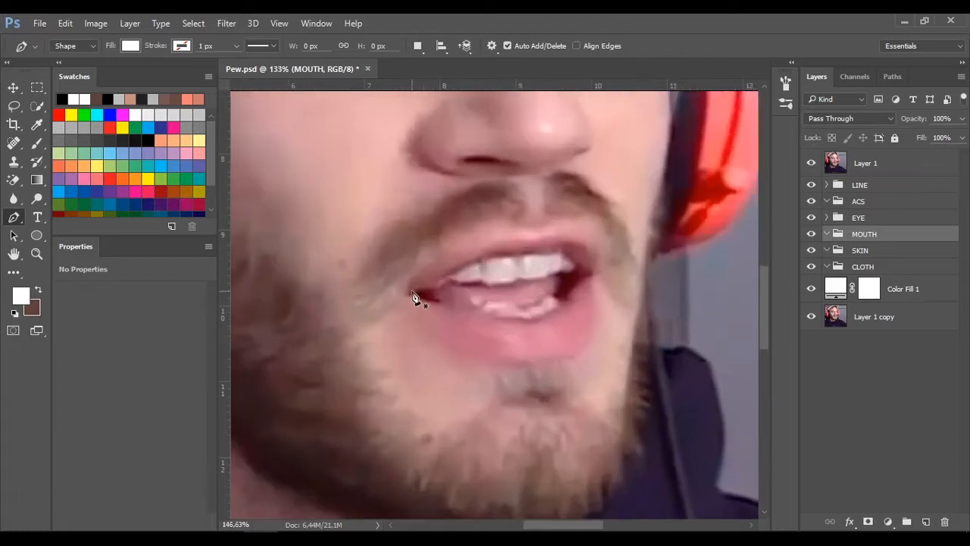
left_click(405, 297)
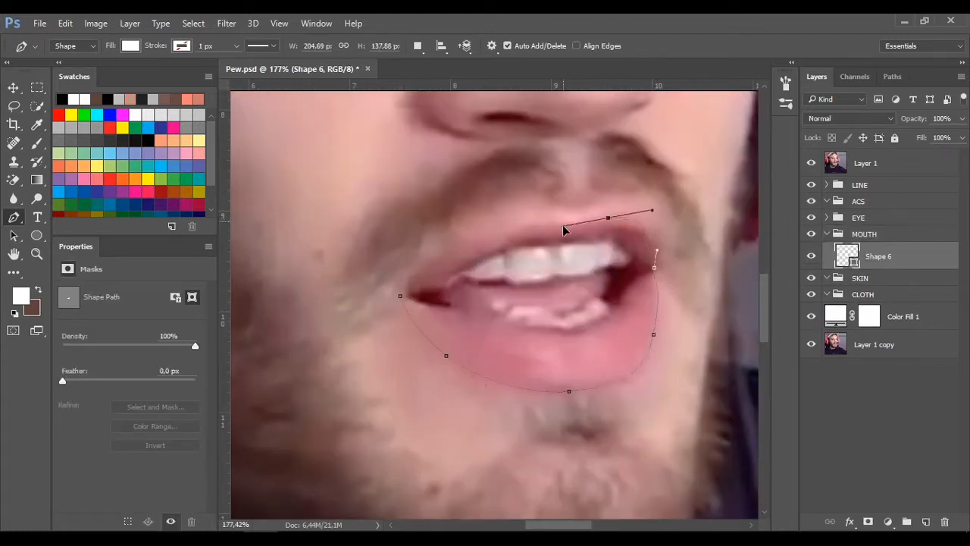
left_click_drag(494, 239, 497, 237)
left_click_drag(653, 333, 649, 336)
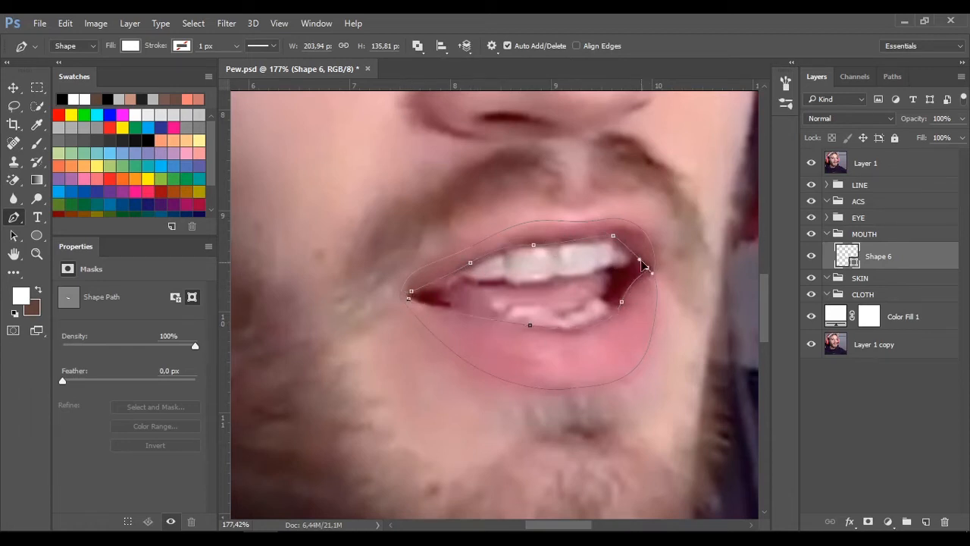
left_click(812, 164)
left_click(875, 215)
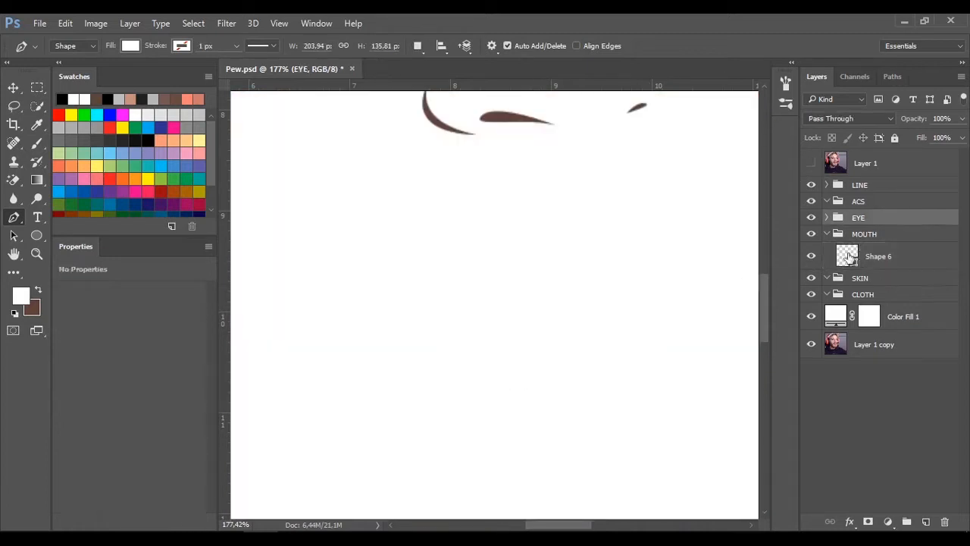
Step: Fill the lip shape with salmon pink and show the reference photo
double_click(850, 258)
left_click(307, 271)
left_click(242, 186)
left_click(484, 173)
left_click(814, 165)
left_click(859, 185)
scroll(553, 304, "down", 3)
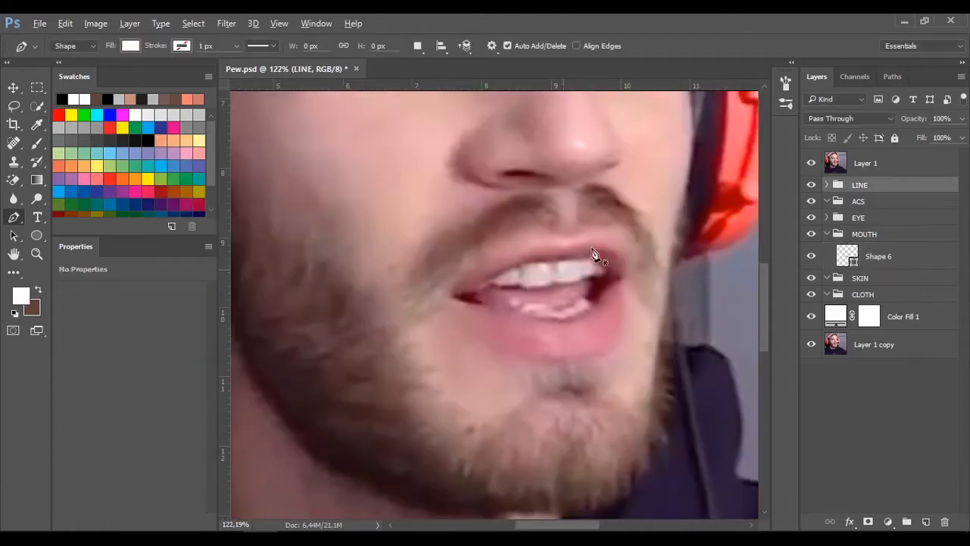
Step: Reshape the upper lip outline of Shape 6 to follow the photo, comparing it with the photo hidden and shown
left_click(871, 256)
scroll(448, 287, "up", 6)
left_click(443, 277, "ctrl")
scroll(530, 257, "right", 3)
left_click(638, 225, "ctrl")
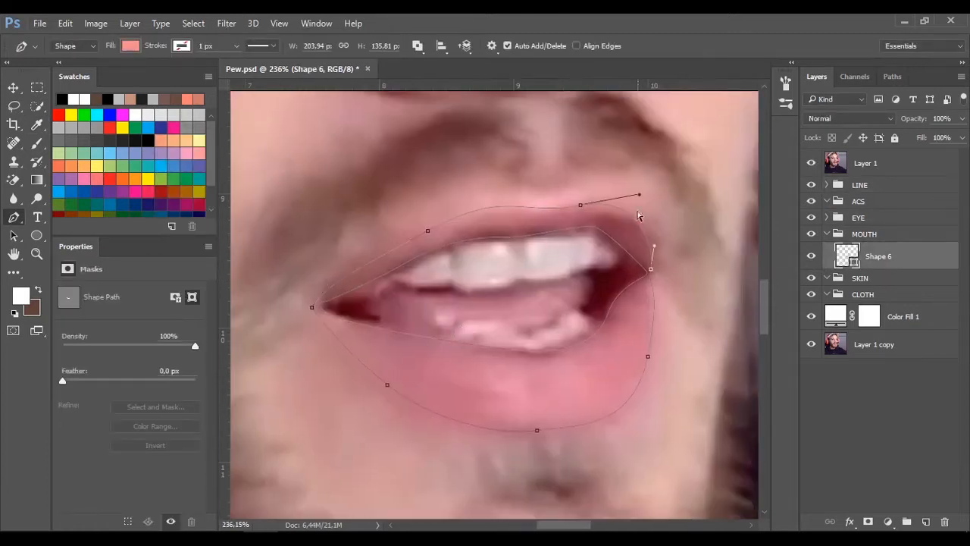
left_click_drag(427, 231, 423, 240)
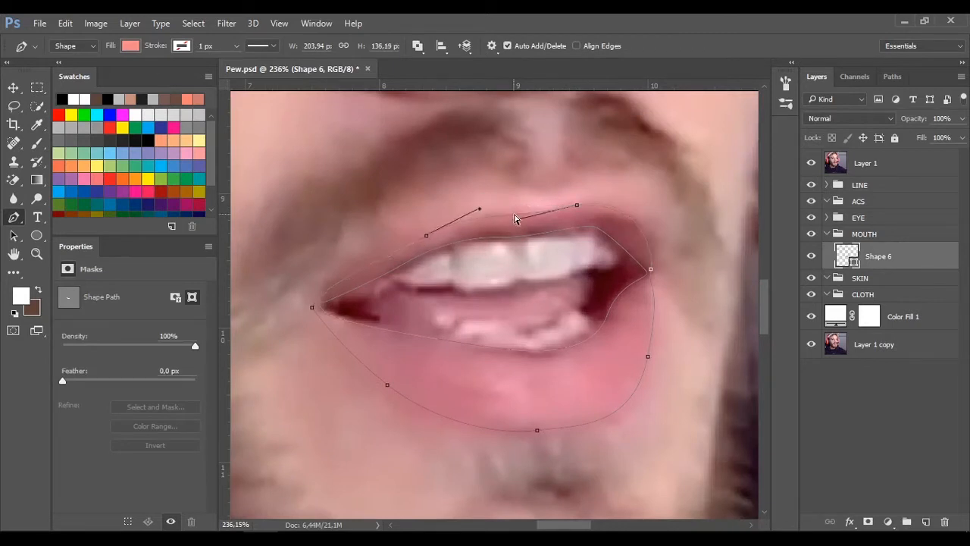
left_click(811, 163)
left_click(900, 185)
scroll(621, 249, "down", 7)
scroll(693, 250, "up", 2)
left_click(811, 163)
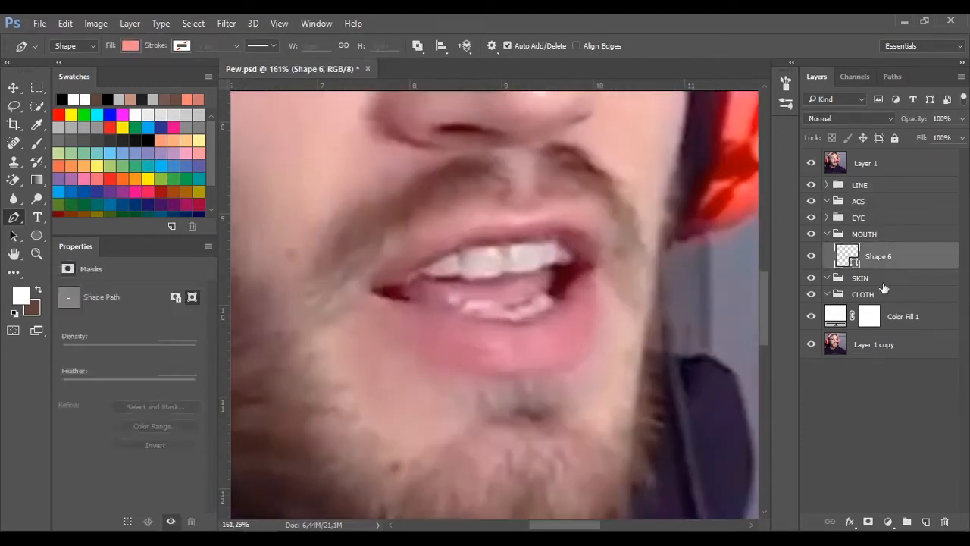
Step: Create a group named TEETH inside the MOUTH group, below the lip shape
left_click_drag(864, 235, 893, 282)
double_click(875, 250)
type("TEETH")
key("Return")
Step: Draw the mouth interior as a shape behind the lip opening in the TEETH group and fill it with rosy red
left_click(811, 163)
left_click(473, 341)
left_click_drag(366, 291, 366, 281)
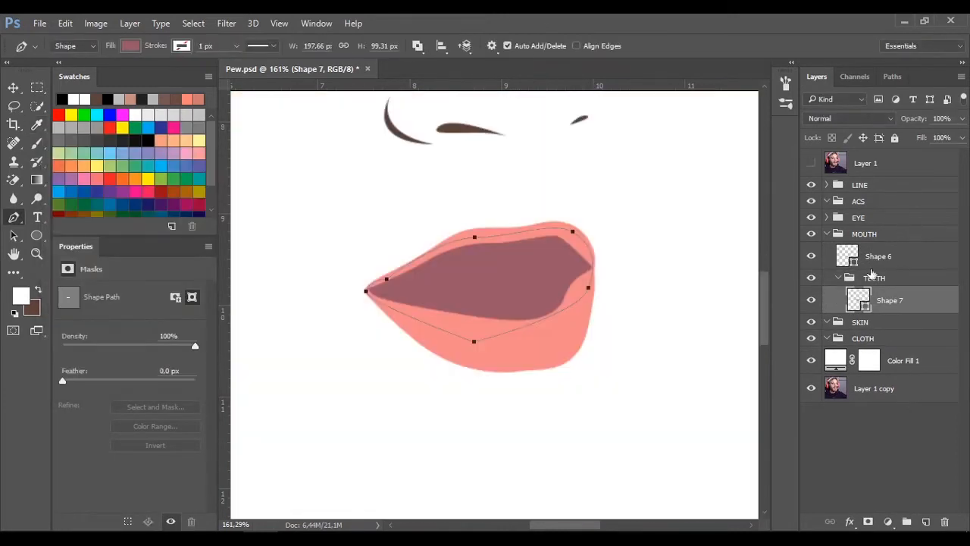
double_click(855, 297)
left_click(113, 201)
left_click(143, 215)
left_click(378, 164)
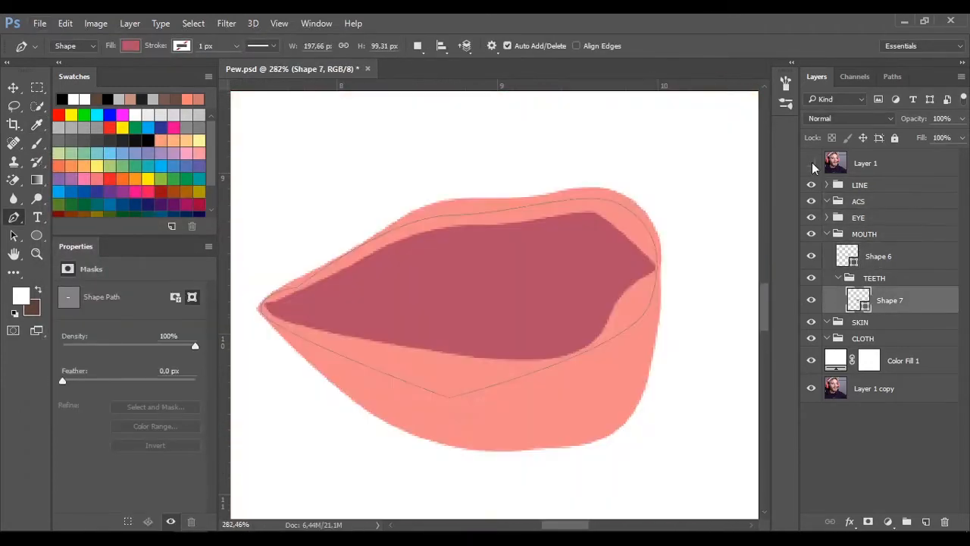
Step: Trace the upper and lower teeth from the photo as one light grey-pink shape clipped to the mouth interior
left_click(310, 297)
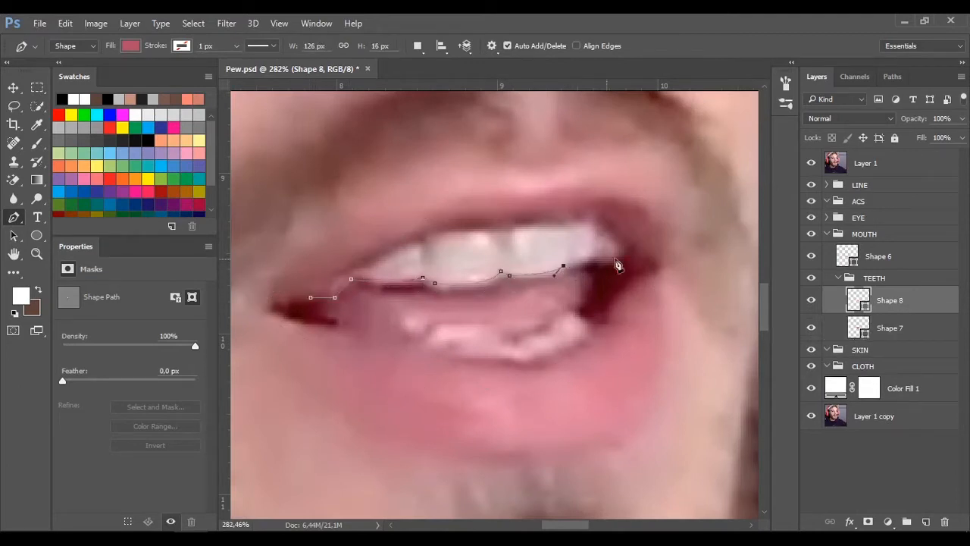
left_click_drag(415, 186, 348, 212)
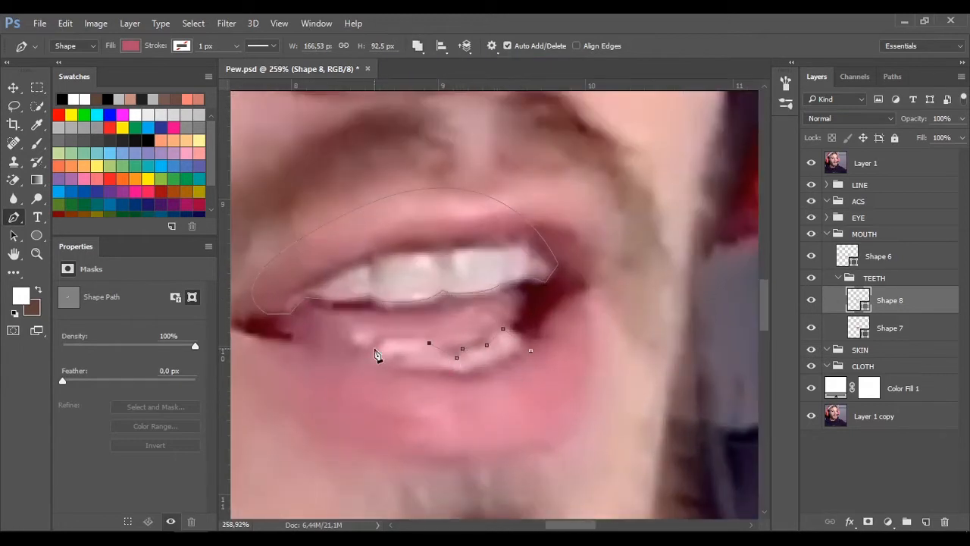
scroll(331, 401, "down", 5)
scroll(344, 392, "up", 6)
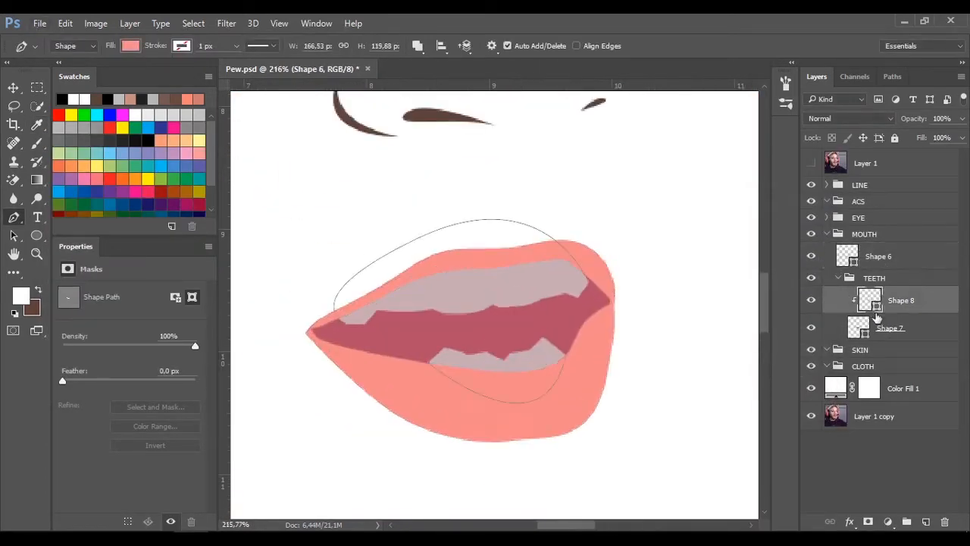
Step: Darken the mouth interior's fill to #7c4856 and draw a muted red tongue shape clipped to it beneath the teeth
double_click(858, 328)
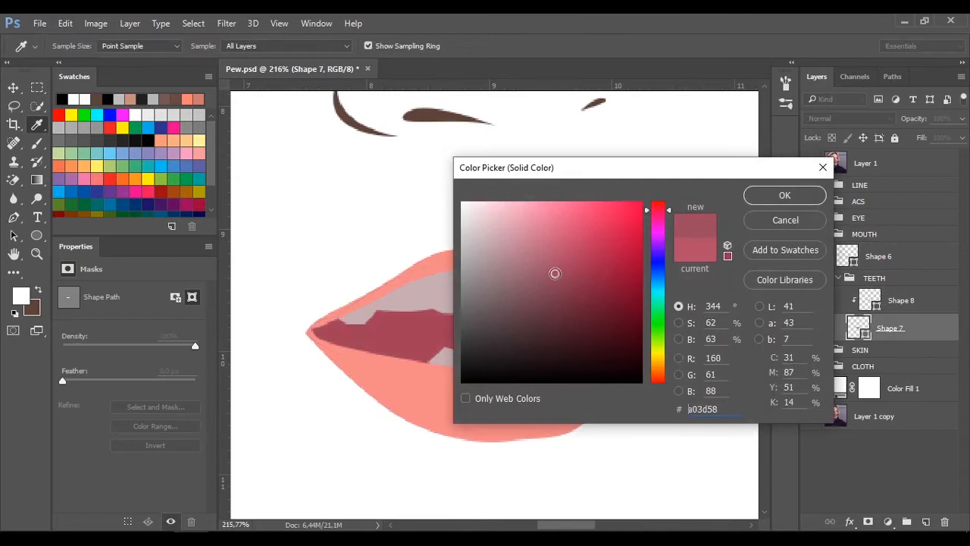
left_click(784, 195)
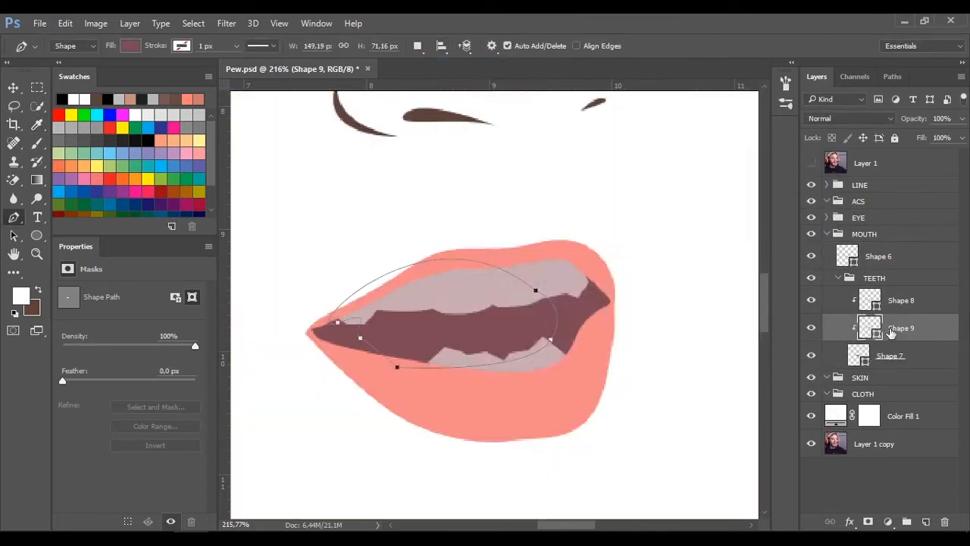
double_click(869, 328)
left_click_drag(618, 166, 709, 143)
left_click(648, 228)
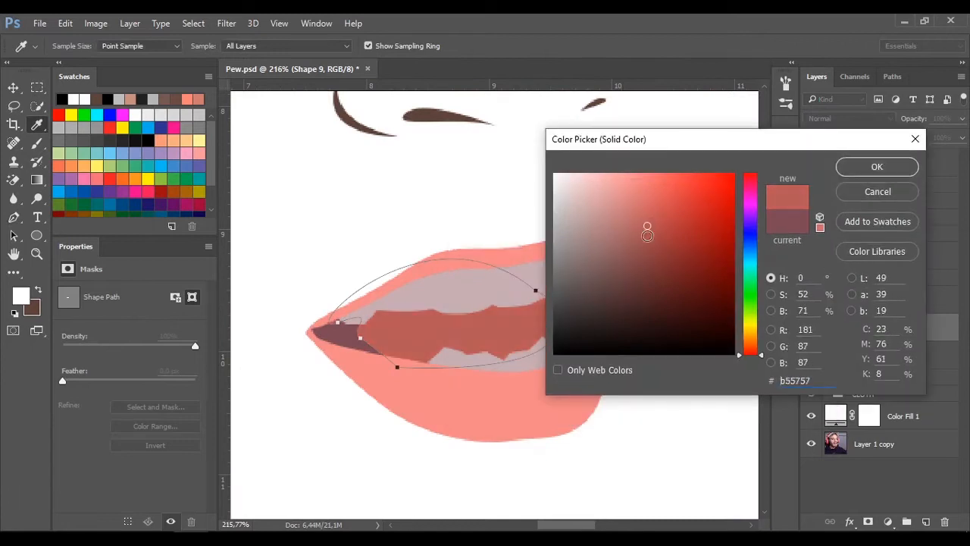
key("Return")
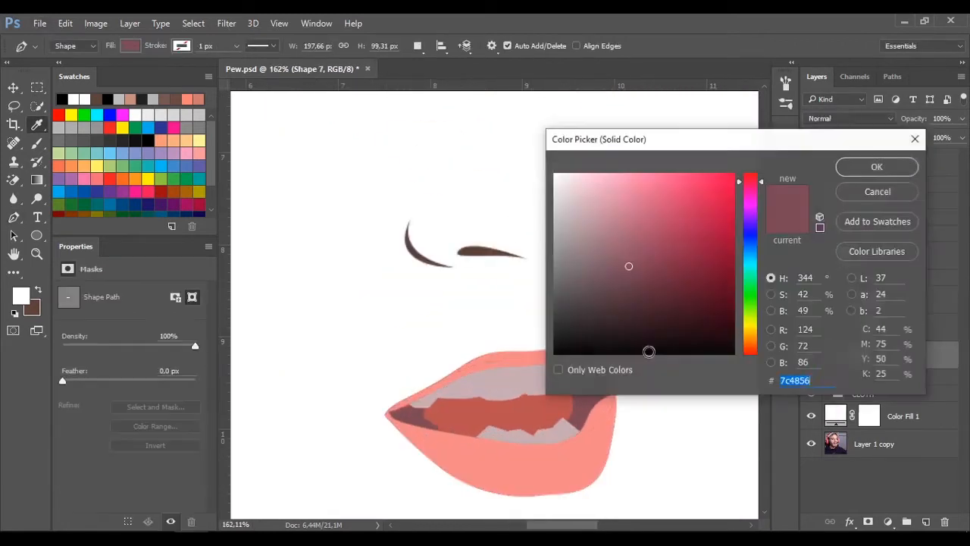
Step: Recolour the mouth interior dark maroon and the teeth pale pink
left_click(656, 223)
left_click(684, 275)
key("Return")
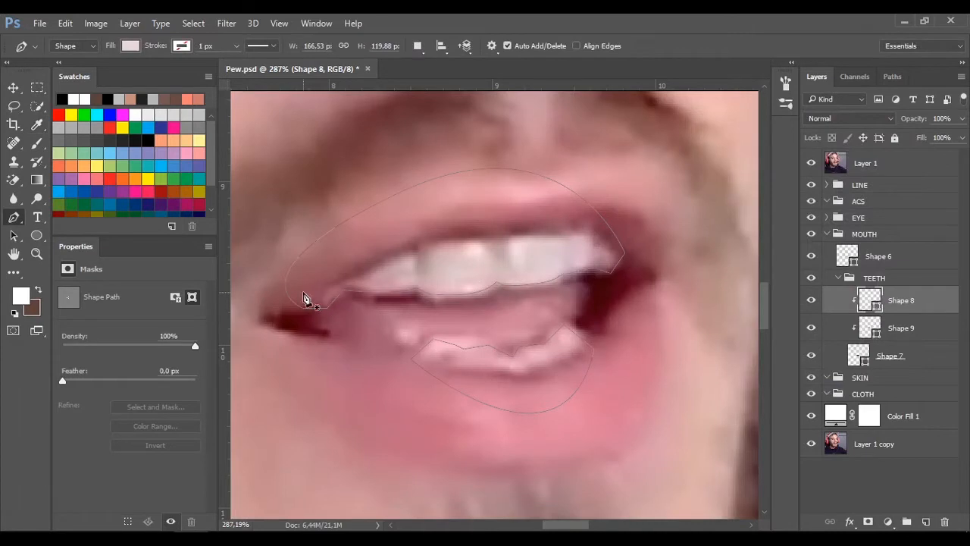
Step: Trace a scalloped shape along the gum line of the upper teeth and clip it to the mouth interior
left_click(305, 297)
left_click(345, 283)
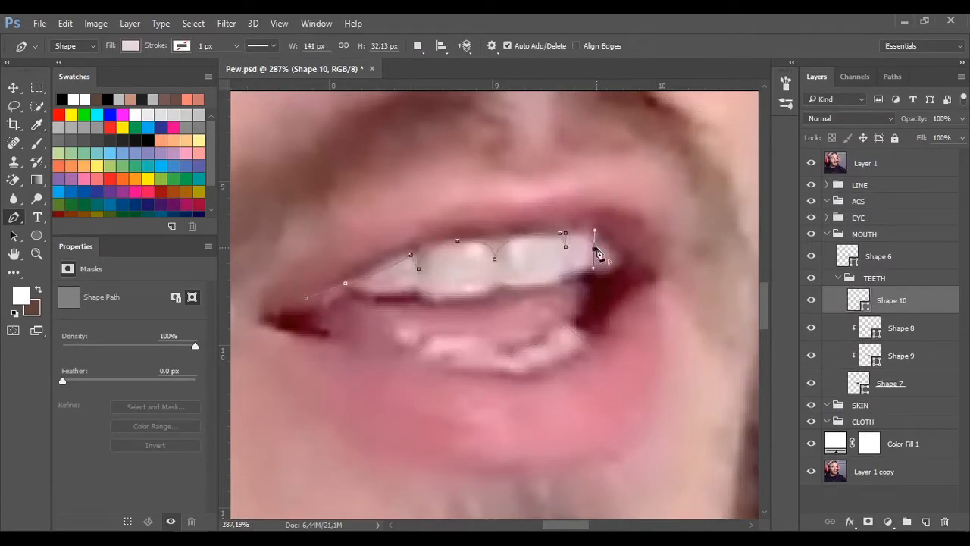
left_click(612, 269)
left_click_drag(642, 237, 623, 189)
left_click_drag(280, 220, 258, 313)
left_click(812, 166)
right_click(894, 301)
left_click(673, 336)
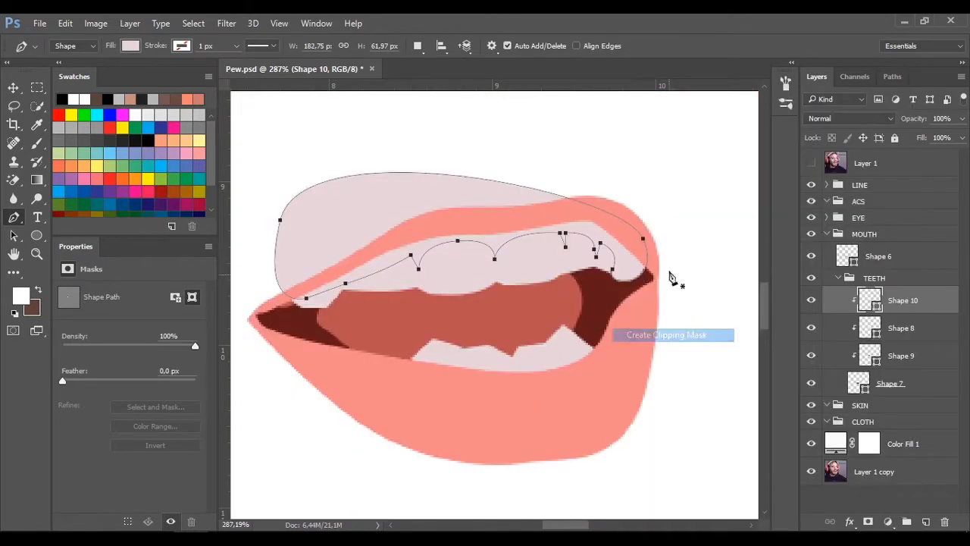
Step: Adjust the outer edge of the upper gum-line shape and fill it with greyish mauve as a shadow
left_click_drag(643, 238, 626, 186)
left_click(811, 164)
left_click(810, 164)
double_click(870, 300)
left_click_drag(577, 208, 572, 232)
left_click(877, 167)
left_click(879, 256)
scroll(589, 335, "down", 4)
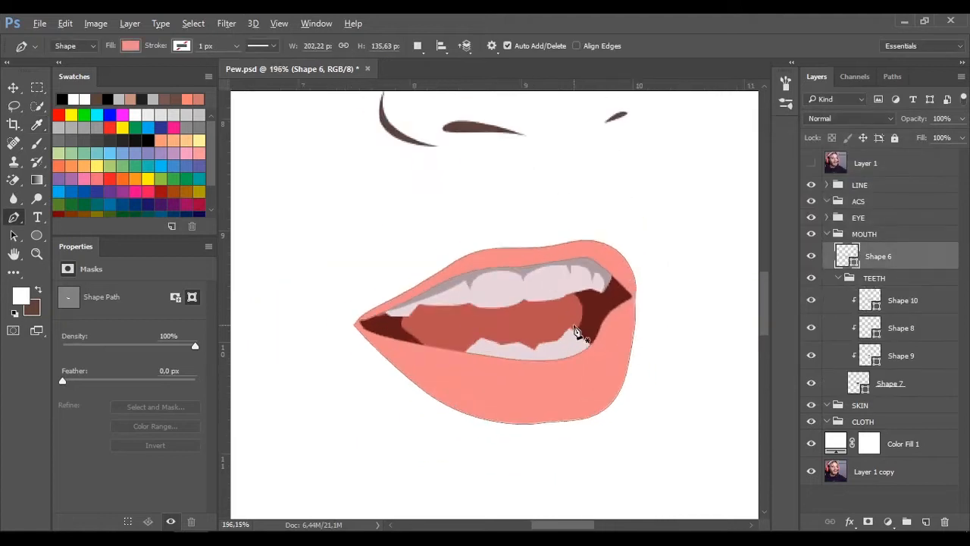
Step: Add a traced shadow along the base of the lower teeth to Shape 10 and refine its anchor points
scroll(581, 327, "up", 4)
left_click(901, 328)
left_click(903, 301)
left_click(811, 164)
left_click(811, 164)
left_click(811, 164)
left_click(459, 364)
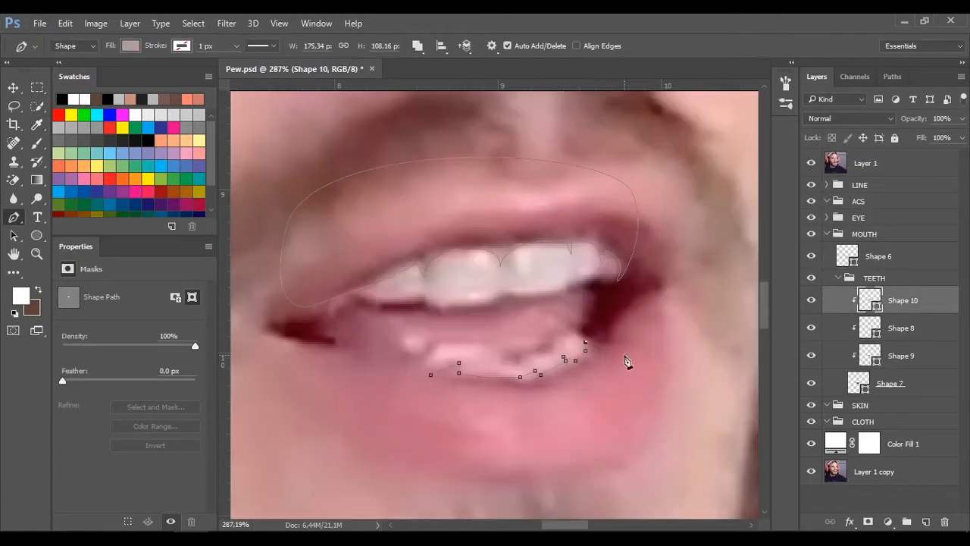
left_click_drag(516, 294, 492, 247)
left_click(811, 165)
left_click_drag(585, 343, 580, 346)
left_click_drag(625, 354, 622, 365)
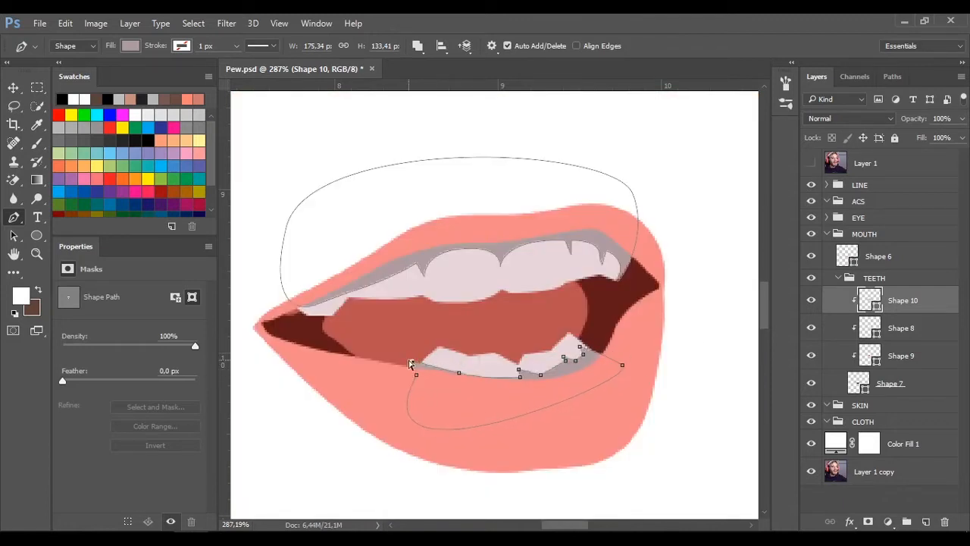
left_click(895, 234)
scroll(590, 358, "down", 10)
left_click(811, 164)
left_click(810, 164)
scroll(570, 424, "down", 3)
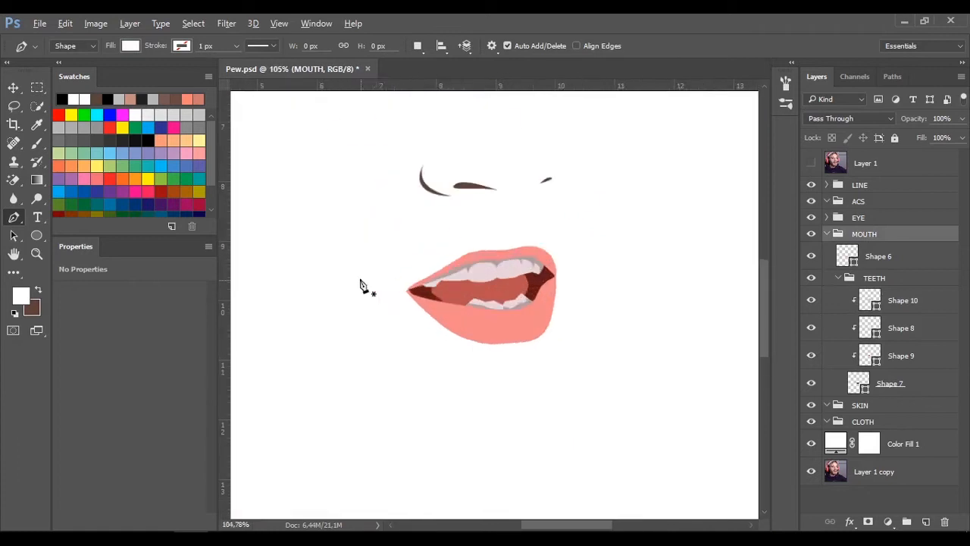
Step: Draw a shadow shape over the tongue's left end and above the lower teeth on a new layer, filled darker red
scroll(481, 276, "up", 10)
left_click(894, 355)
left_click(417, 45)
left_click(454, 60)
left_click(811, 163)
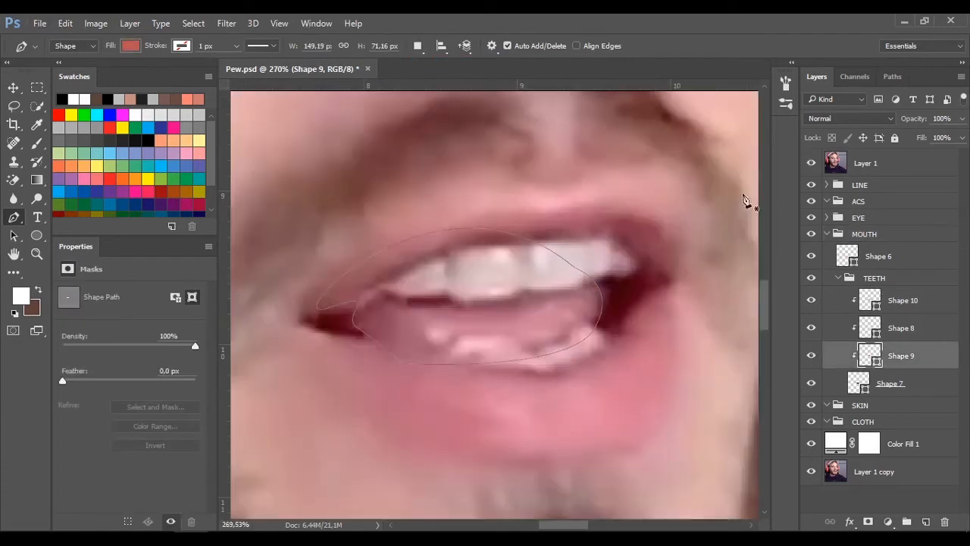
left_click(360, 338)
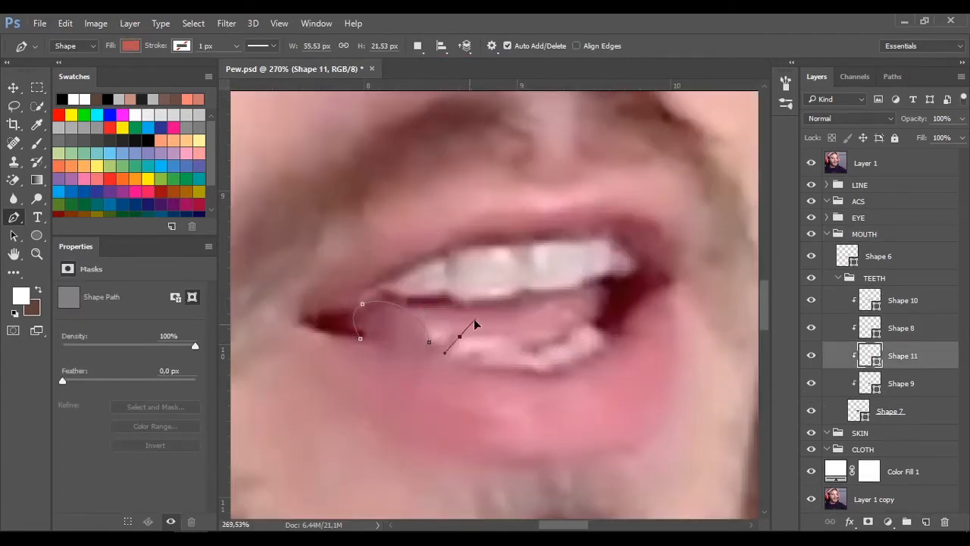
left_click(360, 339)
left_click(811, 163)
double_click(869, 355)
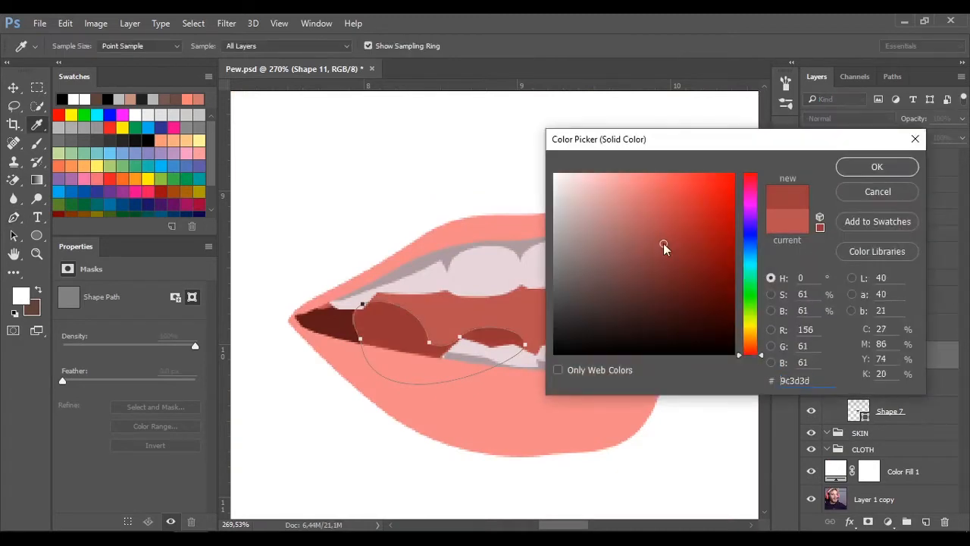
left_click(877, 166)
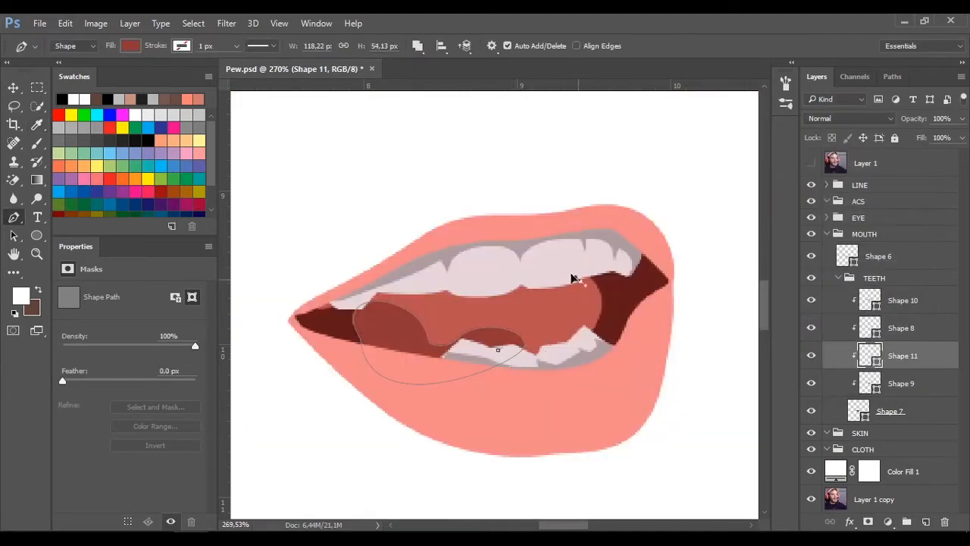
Step: Add a curved shadow along the tongue's right edge to Shape 11
left_click_drag(572, 277, 546, 217)
left_click_drag(615, 300, 618, 329)
left_click(534, 374)
left_click(497, 349)
key("Return")
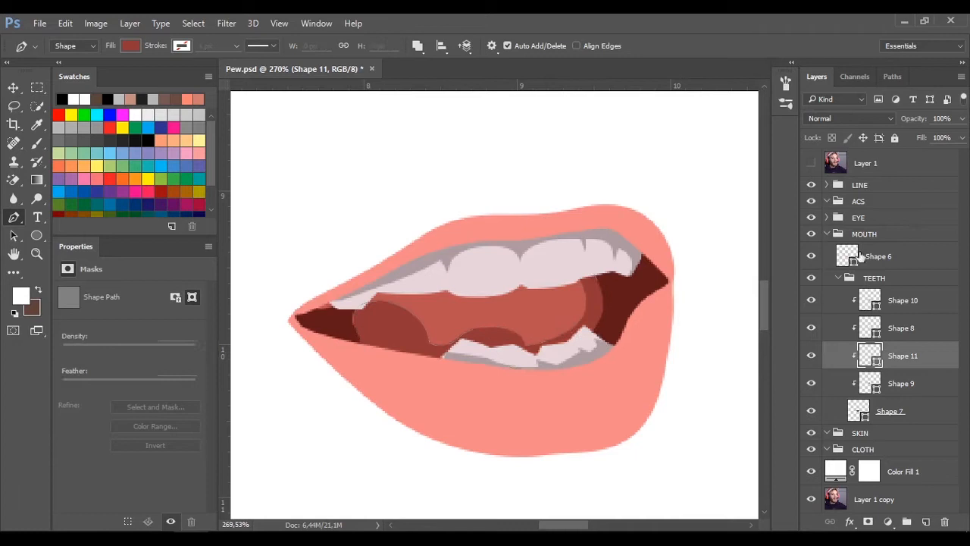
Step: Extend the Shape 11 shadow along the tongue's upper edge beneath the upper teeth
left_click(862, 235)
scroll(666, 326, "down", 11)
scroll(638, 299, "up", 8)
left_click(914, 357)
scroll(629, 334, "up", 4)
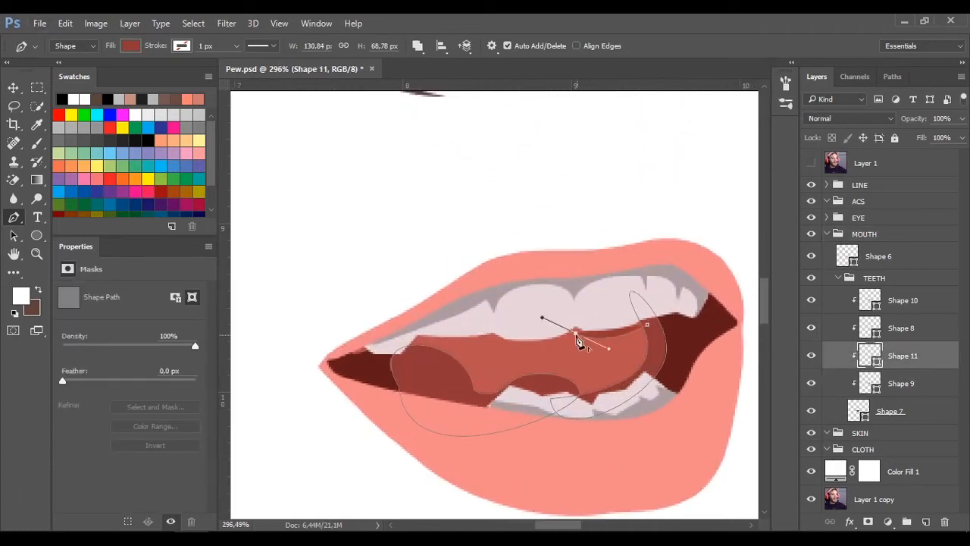
left_click(495, 343, "alt")
left_click_drag(413, 337, 386, 327)
left_click(497, 302)
Step: Draw two rounded highlight shapes on the tongue's left and right parts, combined in one new layer above Shape 11
left_click(939, 320)
left_click(926, 297)
left_click(922, 280)
left_click(914, 300)
left_click(912, 332)
scroll(912, 367, "down", 1)
left_click(913, 366)
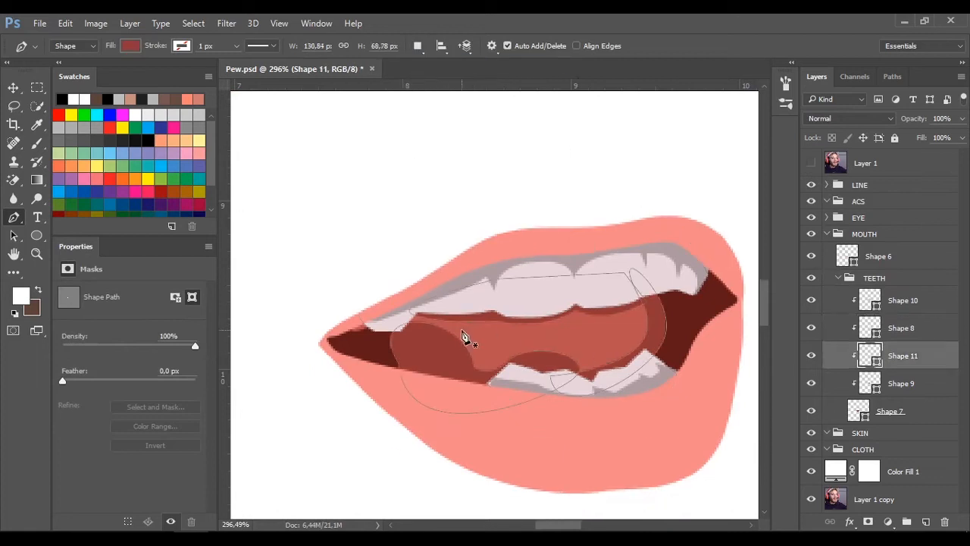
left_click(468, 333)
left_click(531, 347)
left_click(484, 362)
left_click(417, 46)
left_click(447, 80)
left_click(608, 323)
left_click_drag(569, 333, 632, 336)
left_click_drag(609, 323, 559, 335)
Step: Fill the tongue highlights with a lighter salmon red and select the MOUTH group
double_click(870, 355)
left_click_drag(656, 221, 644, 194)
left_click(876, 166)
left_click(925, 238)
scroll(682, 329, "down", 19)
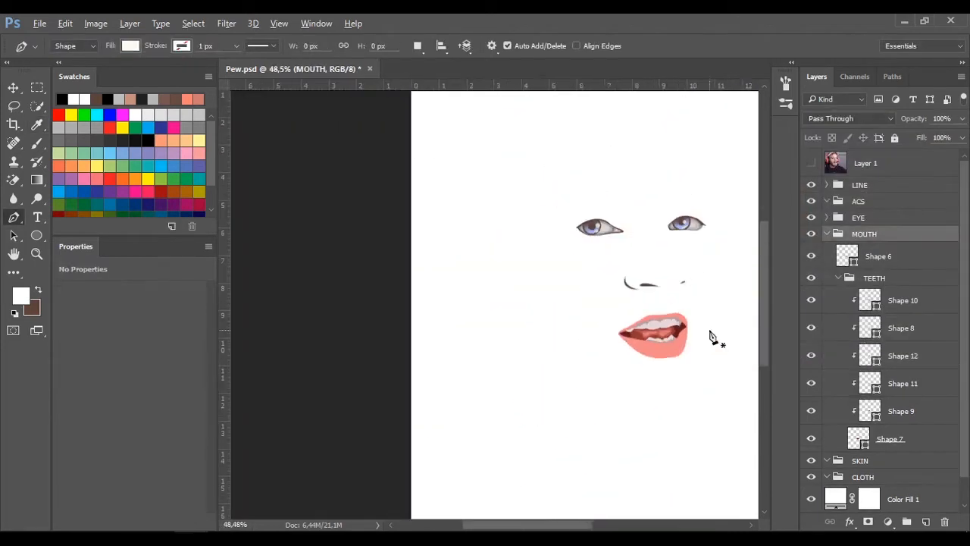
Step: Add a layer mask to Shape 12 and soften the tongue highlights with a black 45 px brush at 20% opacity
scroll(710, 326, "up", 14)
left_click(901, 337)
left_click(899, 359)
left_click(869, 522)
key("b")
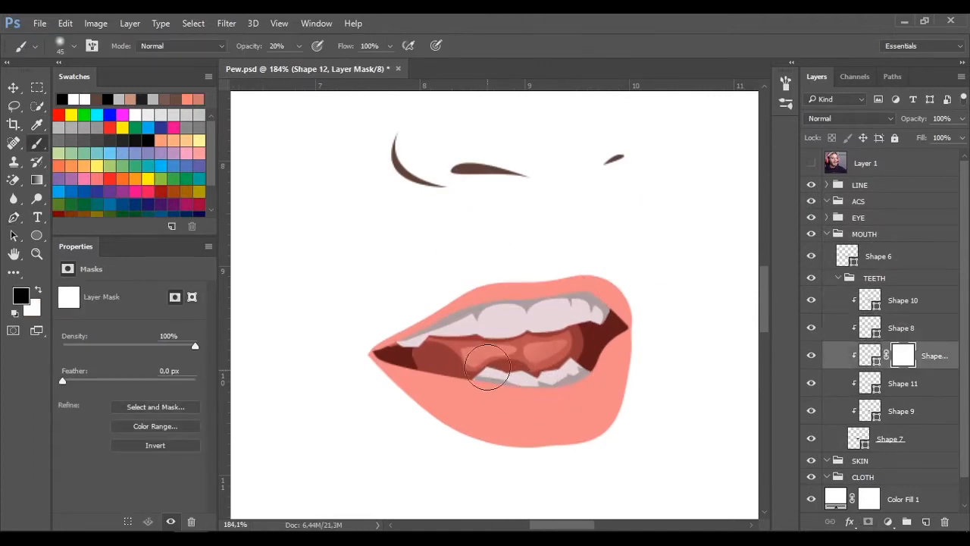
scroll(594, 370, "down", 10)
scroll(651, 371, "up", 7)
Step: Draw two small circles on the right part of the tongue as shine spots and fill them with lighter pink
key("p")
key("u")
scroll(511, 379, "up", 10)
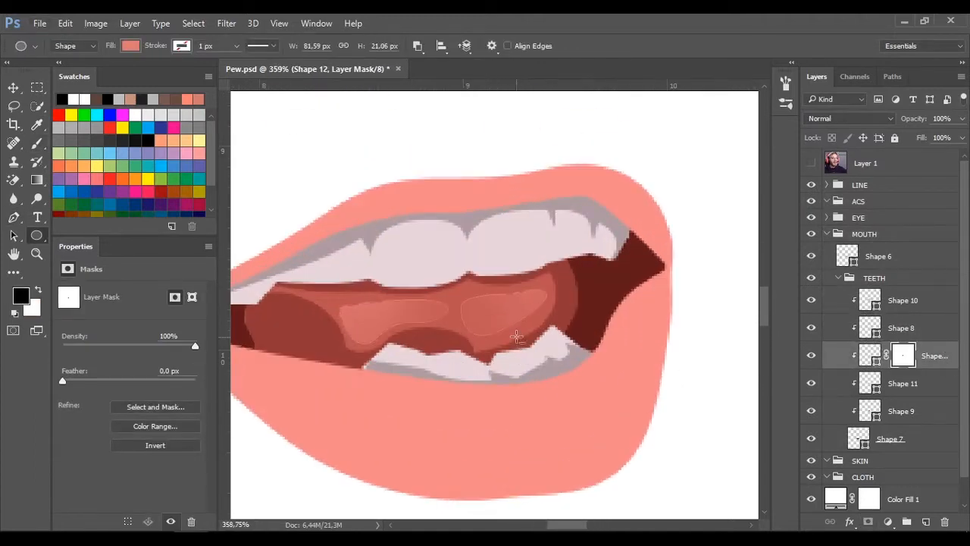
left_click_drag(518, 317, 538, 298)
left_click_drag(491, 331, 504, 316)
double_click(870, 356)
left_click_drag(642, 193, 639, 173)
left_click(876, 166)
left_click(879, 256)
scroll(597, 350, "down", 19)
scroll(561, 341, "up", 4)
Step: Trace a narrow second shadow along the gum line of the upper teeth as a new shape above Shape 10
left_click(901, 327)
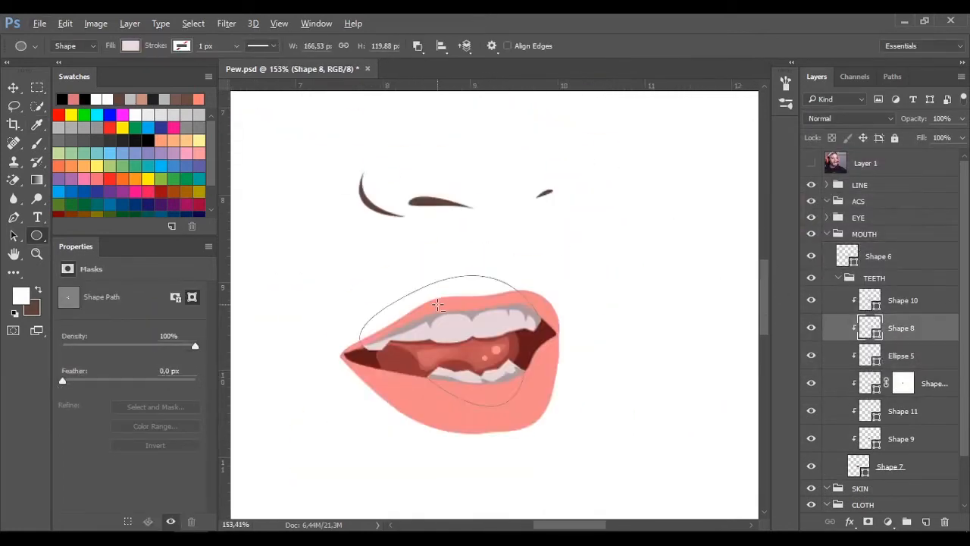
scroll(561, 341, "up", 6)
left_click(903, 300)
key("p")
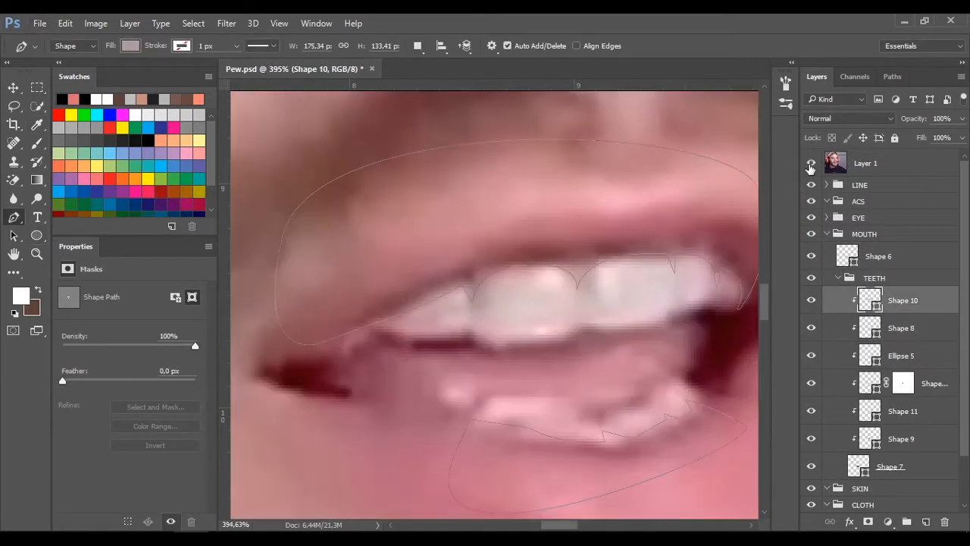
left_click(321, 329)
left_click_drag(574, 263, 650, 281)
left_click_drag(669, 247, 652, 292)
scroll(606, 250, "right", 3)
left_click(617, 254, "alt")
left_click(652, 276, "alt")
left_click_drag(615, 196, 549, 191)
scroll(321, 279, "left", 3)
left_click_drag(336, 324, 317, 383)
Step: Clip the second gum-line shadow to the mouth interior and fill it with dark greyish mauve
right_click(893, 301)
left_click(660, 398)
double_click(869, 300)
left_click(577, 275)
key("Return")
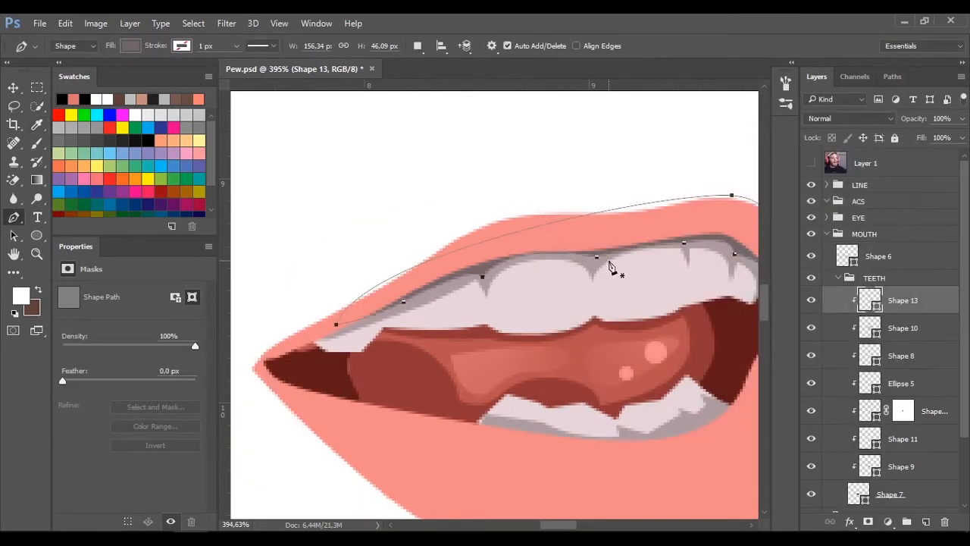
scroll(572, 323, "down", 10)
scroll(573, 323, "up", 10)
Step: Trace the light inner areas of the large upper teeth over the reference photo as one combined shape above Shape 8
left_click(901, 355)
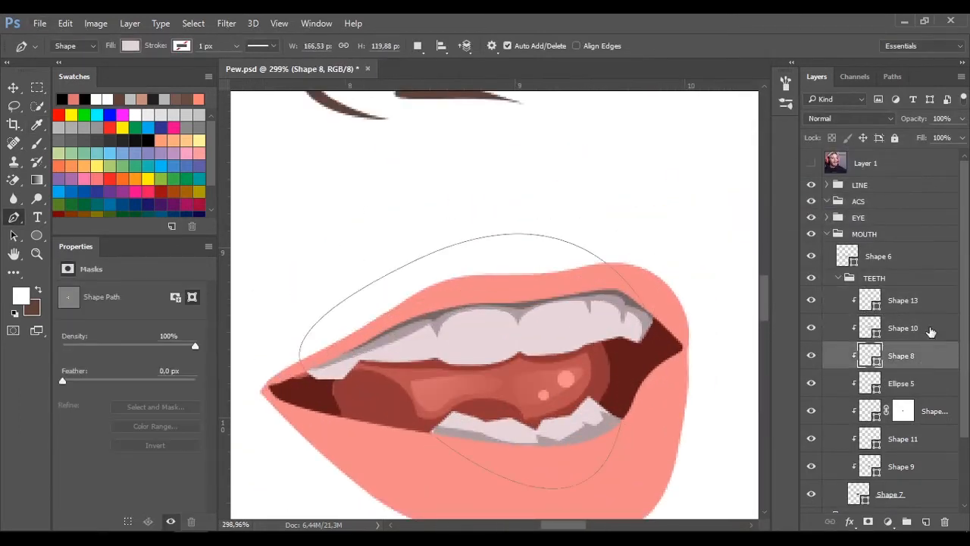
left_click(378, 345)
left_click(417, 46)
left_click(464, 79)
left_click(811, 163)
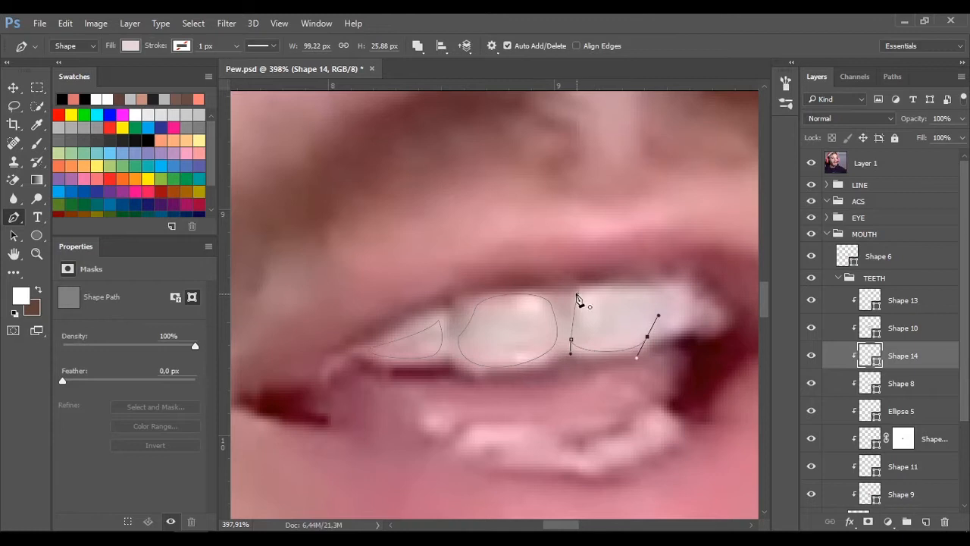
left_click_drag(662, 312, 666, 312)
mouse_move(584, 292)
left_mouse_down()
mouse_move(482, 263)
mouse_move(430, 261)
left_mouse_up()
Step: Add inner highlight areas to the small upper teeth near the right mouth corner within the same shape
left_click(811, 163)
scroll(557, 289, "up", 3)
left_click(542, 269)
left_click(542, 295)
scroll(509, 320, "down", 3)
left_click(579, 318, "ctrl")
left_click_drag(509, 319, 587, 303)
Step: Fill the tooth highlight shape with the pale pinkish white #e6dcdf
double_click(876, 353)
left_click(561, 182)
left_click(877, 166)
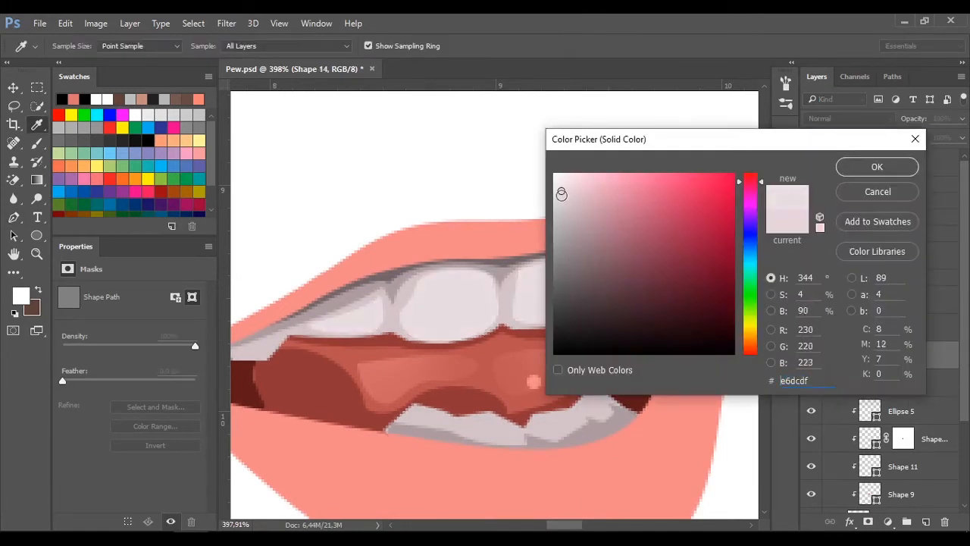
left_click(877, 166)
Step: Trace thin curved shine areas along the edges of the two front upper teeth as a new shape above Shape 14
left_click(922, 300)
left_click(909, 356)
key("u")
left_click(811, 163)
left_click(811, 163)
key("p")
left_click(524, 272)
left_click(518, 301)
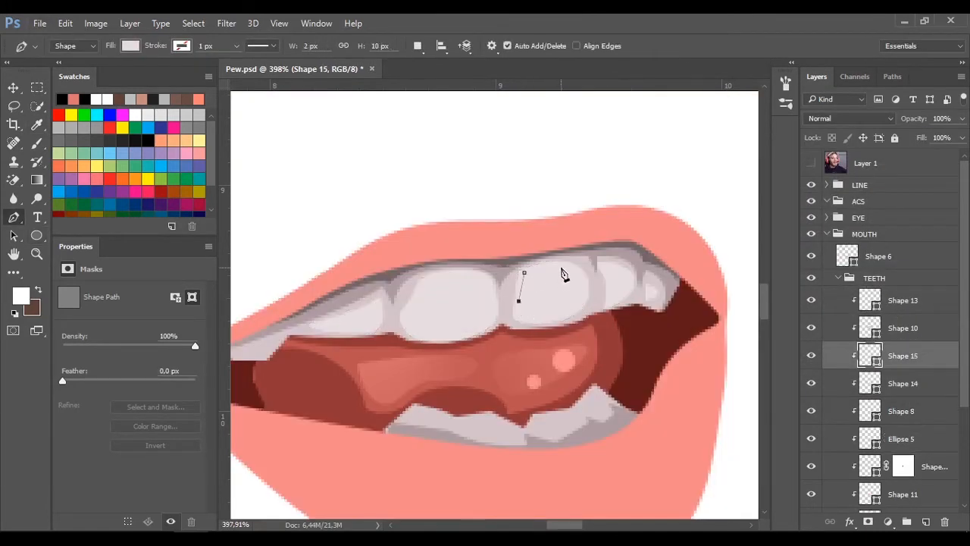
left_click(811, 163)
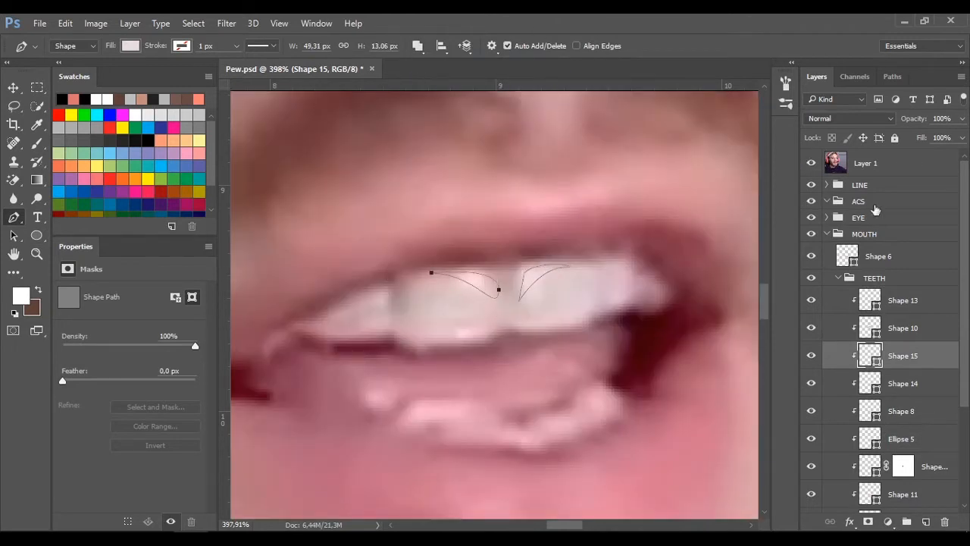
left_click(811, 163)
left_click(425, 332)
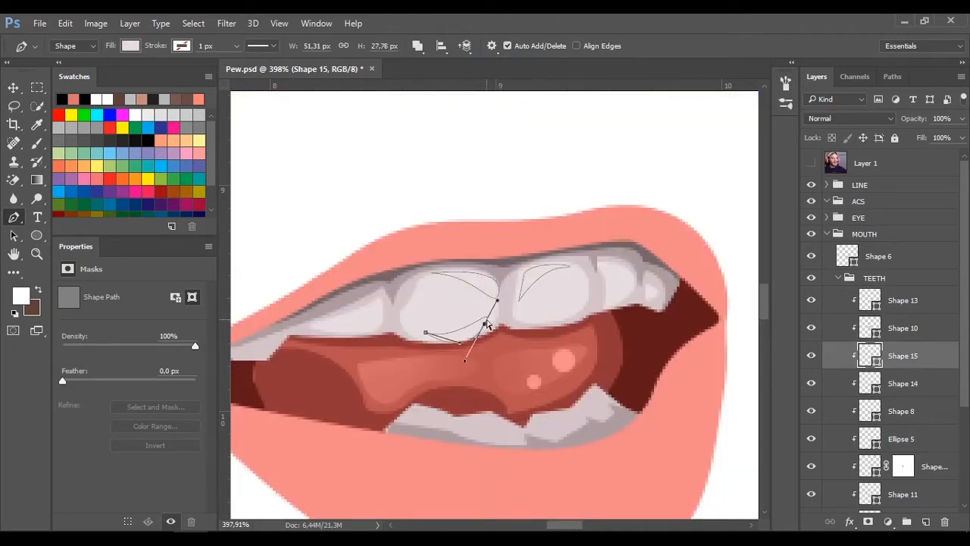
left_click_drag(486, 324, 488, 318)
Step: Fill the front-tooth shine shape with a lighter, nearly white tint
double_click(870, 356)
left_click(560, 183)
left_click(878, 167)
Step: Make the lip base Shape 6 the active layer and collapse the TEETH group
left_click(879, 257)
scroll(656, 320, "down", 10)
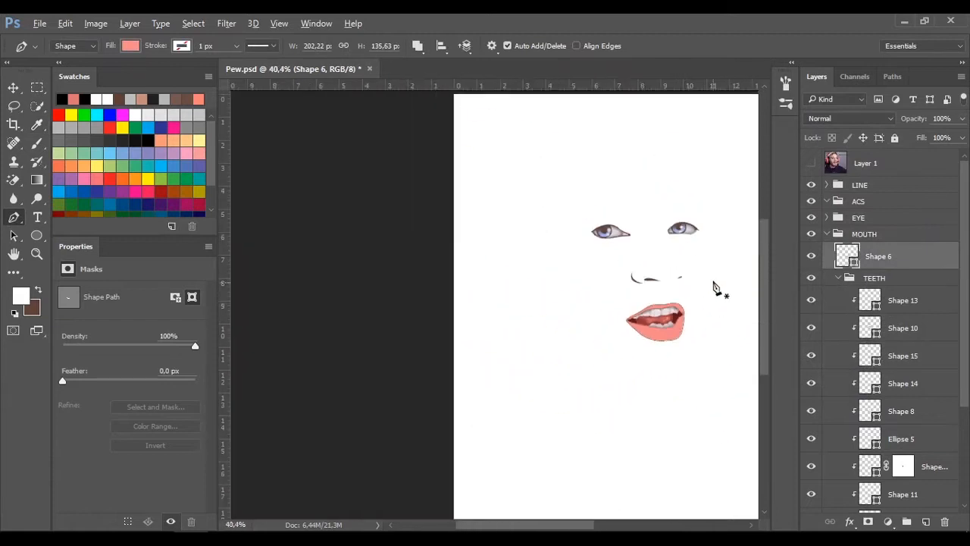
scroll(712, 288, "up", 3)
left_click(838, 277)
scroll(622, 277, "up", 6)
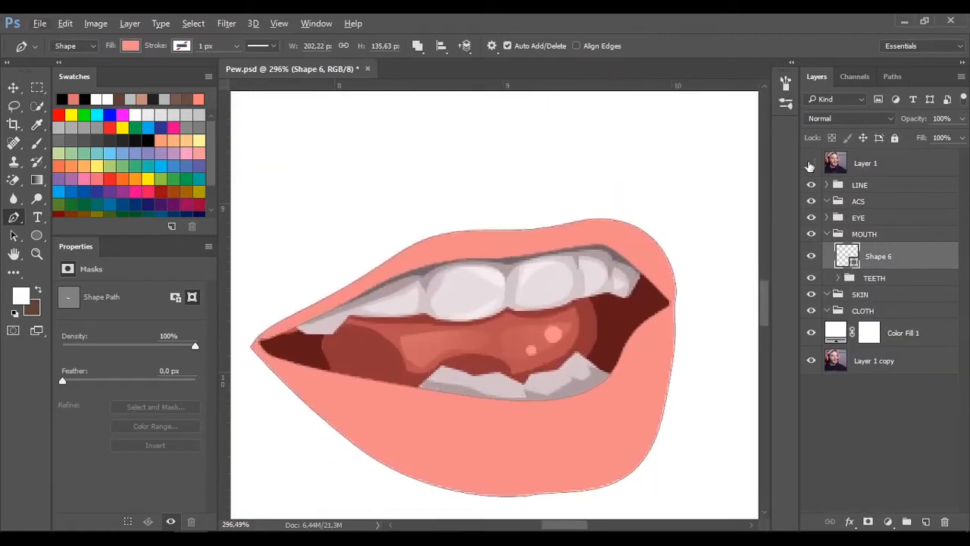
Step: Trace an inner-lip shadow around the mouth opening and left corner over the photo as a new shape above Shape 6
left_click(810, 164)
left_click(321, 319)
key("ctrl+z")
left_click(417, 46)
left_click(447, 60)
left_click(331, 321)
left_click_drag(385, 281, 426, 266)
left_click_drag(463, 250, 480, 248)
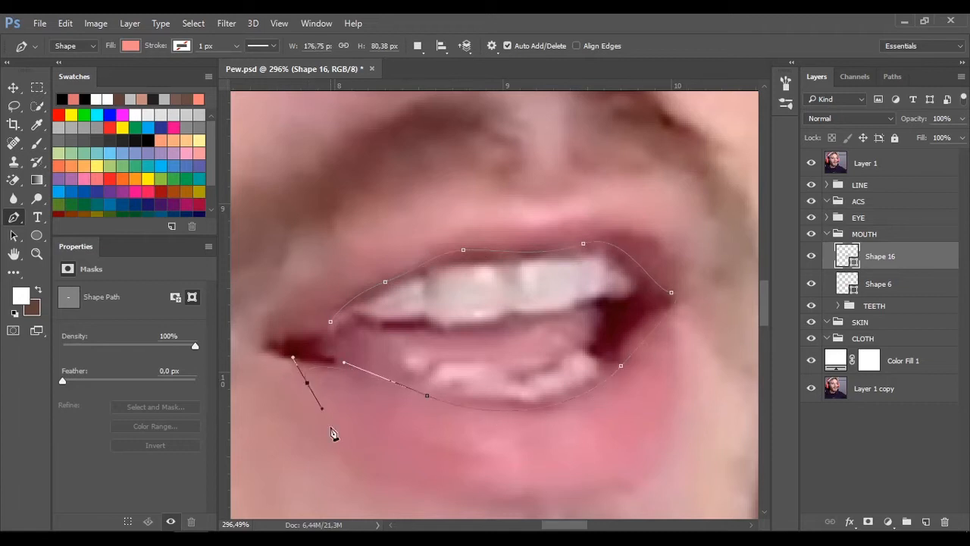
left_click(389, 249)
left_click_drag(330, 322, 365, 328)
Step: Clip the inner-lip shadow to the lip base and fill it with a darker salmon pink
left_click(811, 164)
right_click(902, 256)
left_click(659, 372)
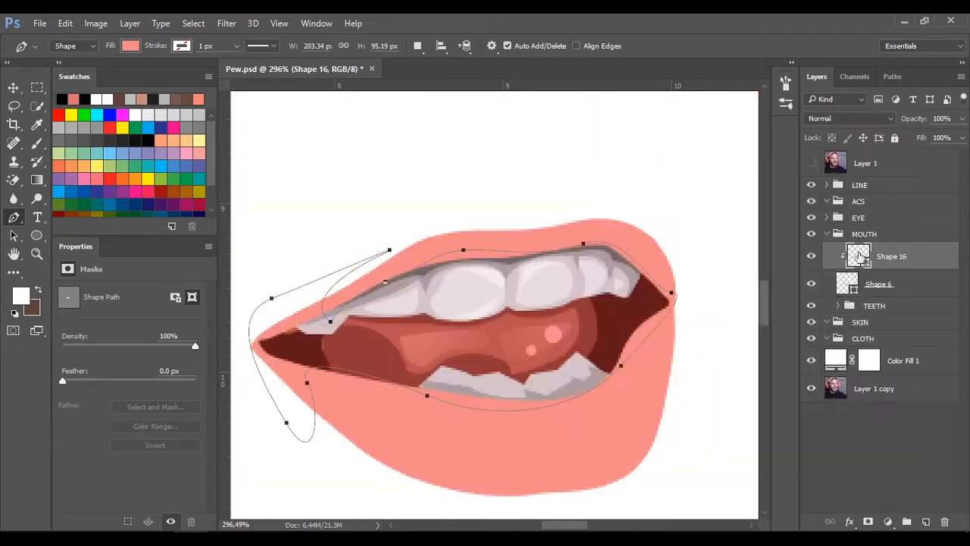
double_click(860, 256)
left_click(641, 193)
left_click(897, 170)
Step: Refine the inner-lip shadow's anchor points and curves along the lower lip, right corner and upper lip
key("p")
left_click_drag(316, 474, 364, 473)
left_click_drag(307, 398, 334, 412)
left_click_drag(427, 396, 420, 402)
left_click(621, 365)
left_click_drag(588, 399, 603, 410)
left_click_drag(621, 365, 621, 374)
left_click_drag(672, 294, 685, 293)
left_click(666, 317)
left_click_drag(667, 317, 669, 437)
left_click_drag(630, 351, 681, 312)
left_click_drag(583, 241, 582, 235)
Step: Trace deeper shadows around both mouth corners as one combined shape above Shape 16 and clip it to the lip base
left_click(892, 219)
left_click(892, 259)
left_click(812, 163)
left_click(564, 353)
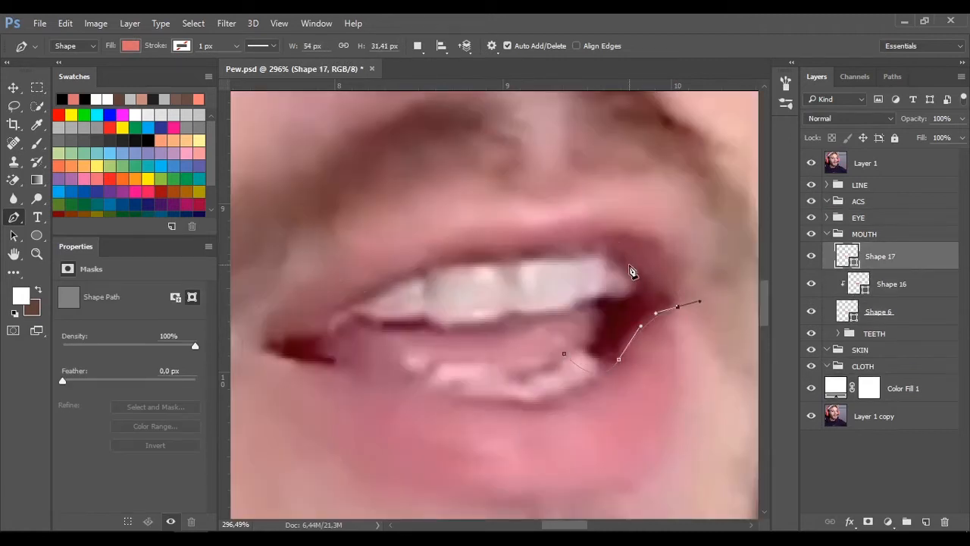
left_click(421, 46)
left_click(455, 78)
left_click(812, 163)
right_click(909, 256)
left_click(662, 335)
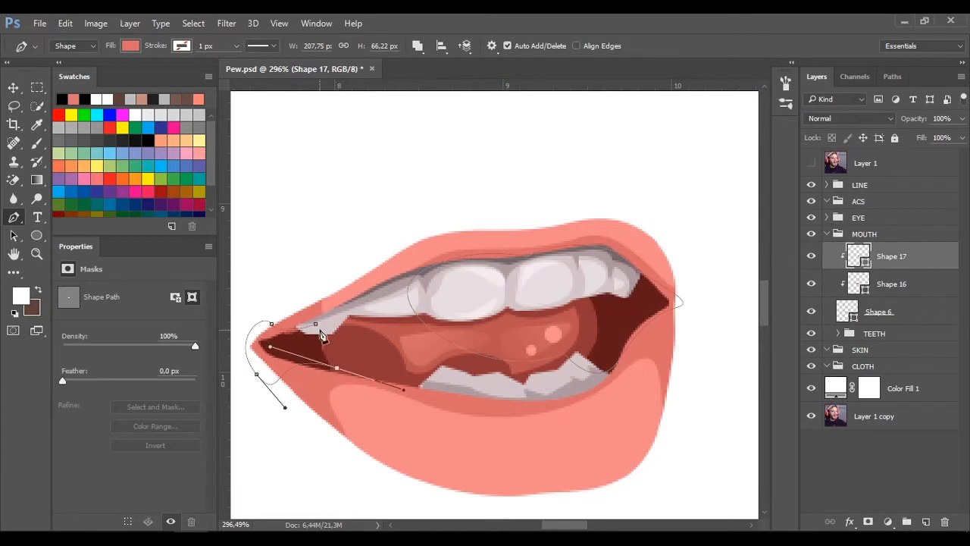
Step: Fill the mouth-corner shadow shape with the dark red #972f2f
double_click(859, 256)
left_click_drag(777, 225, 795, 254)
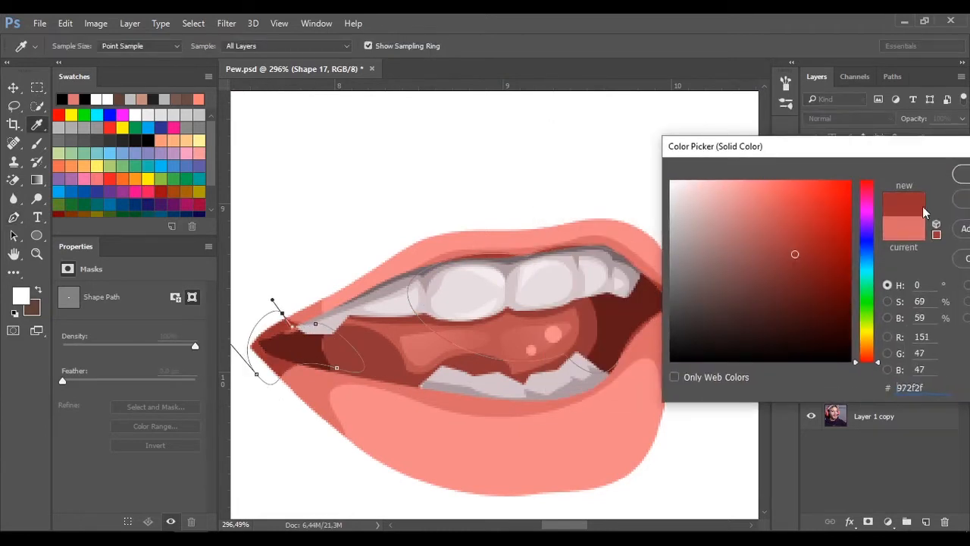
left_click(959, 173)
Step: Adjust the corner shadow's anchors and handles around the right mouth corner to match the photo
left_click(676, 309, "ctrl")
left_click(812, 163)
left_click_drag(676, 309, 681, 313)
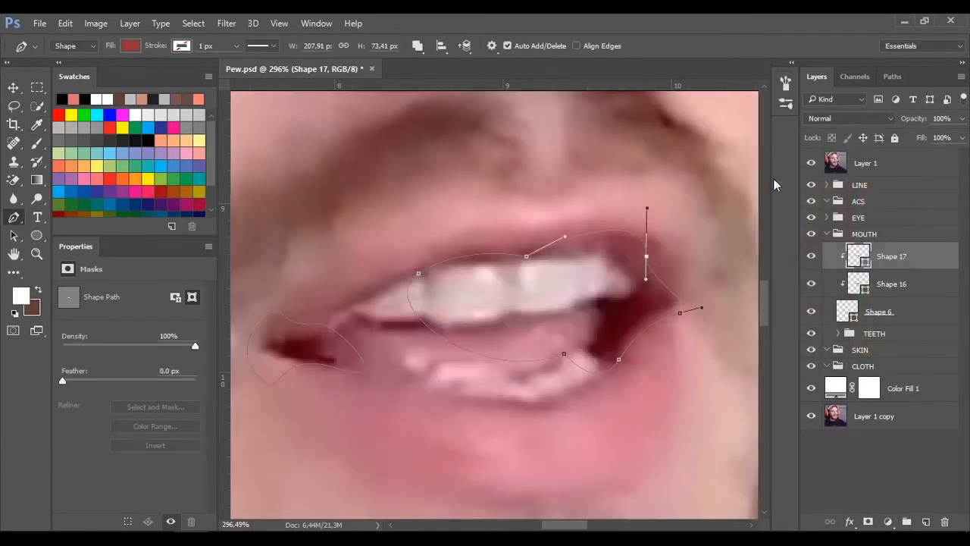
left_click(811, 162)
left_click_drag(647, 208, 644, 226)
Step: Reshape the curves of the dark corner shadow around the left mouth corner
left_click(891, 283)
scroll(608, 293, "down", 6)
left_click(859, 185)
scroll(693, 262, "down", 9)
scroll(682, 331, "up", 5)
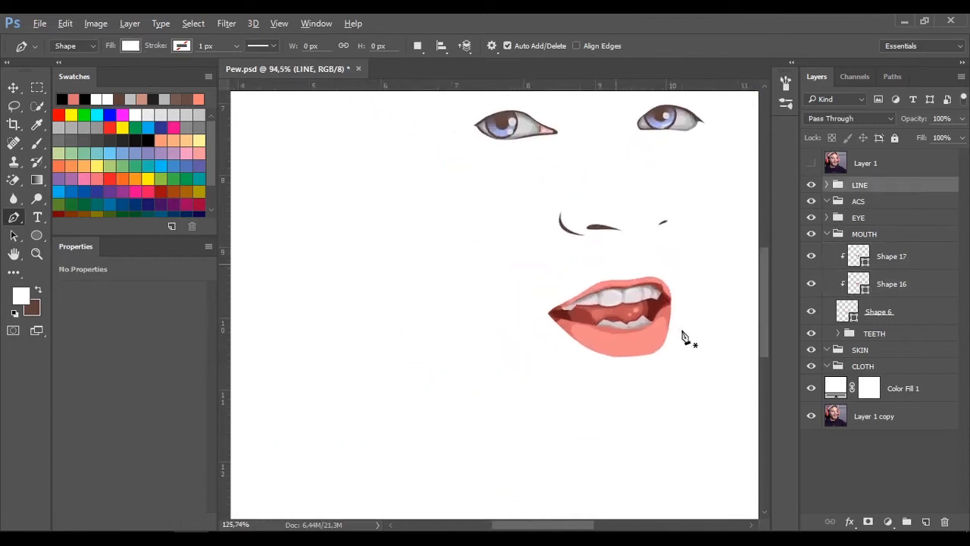
scroll(682, 331, "up", 4)
left_click(340, 326, "ctrl")
left_click_drag(338, 247, 266, 255)
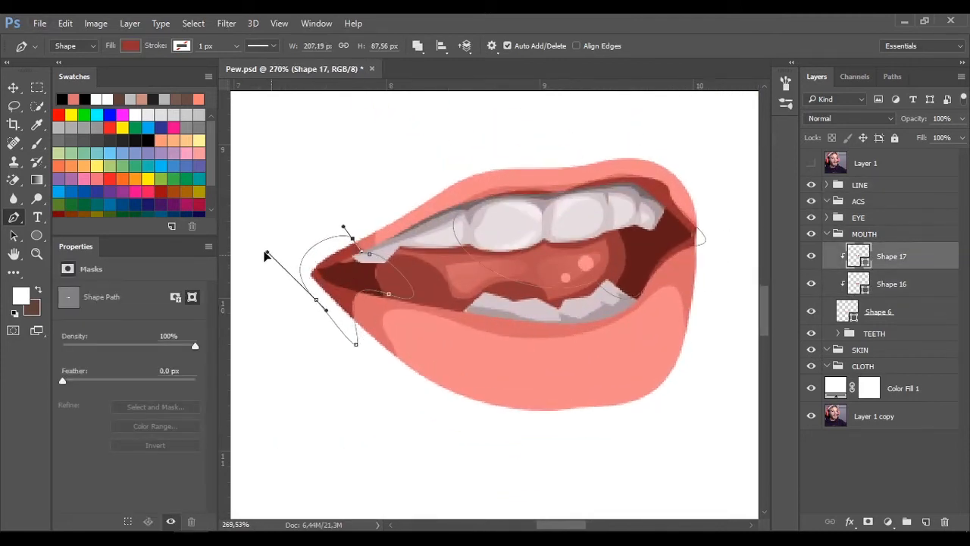
left_click_drag(357, 242, 361, 239)
Step: Expand the TEETH group and select the mouth interior layer, Shape 7
left_click(859, 202)
scroll(595, 281, "down", 6)
scroll(493, 281, "up", 9)
scroll(493, 281, "up", 1)
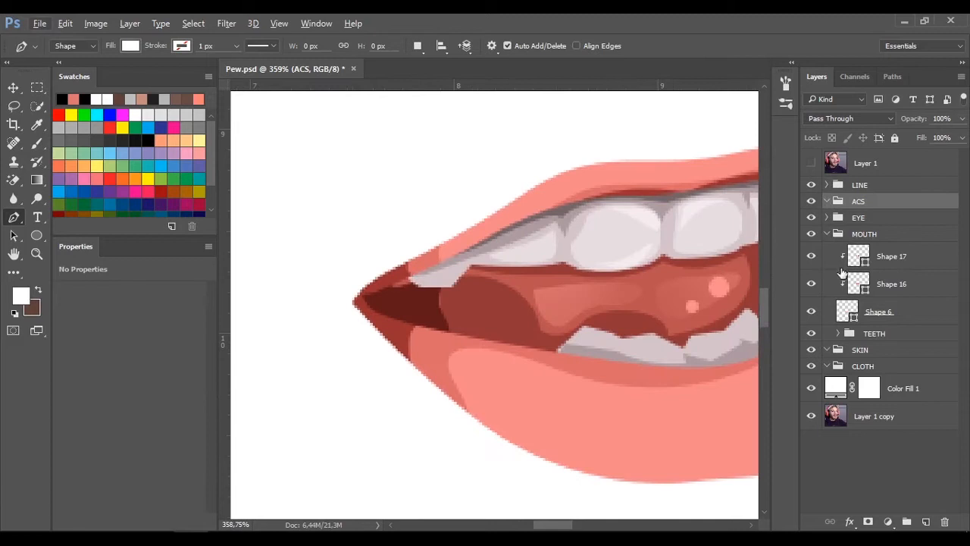
left_click(839, 334)
scroll(894, 406, "down", 3)
left_click(896, 385)
left_click(902, 274)
left_click(899, 435)
Step: Refine the mouth interior's outline at the left corner and save the document
scroll(894, 379, "up", 3)
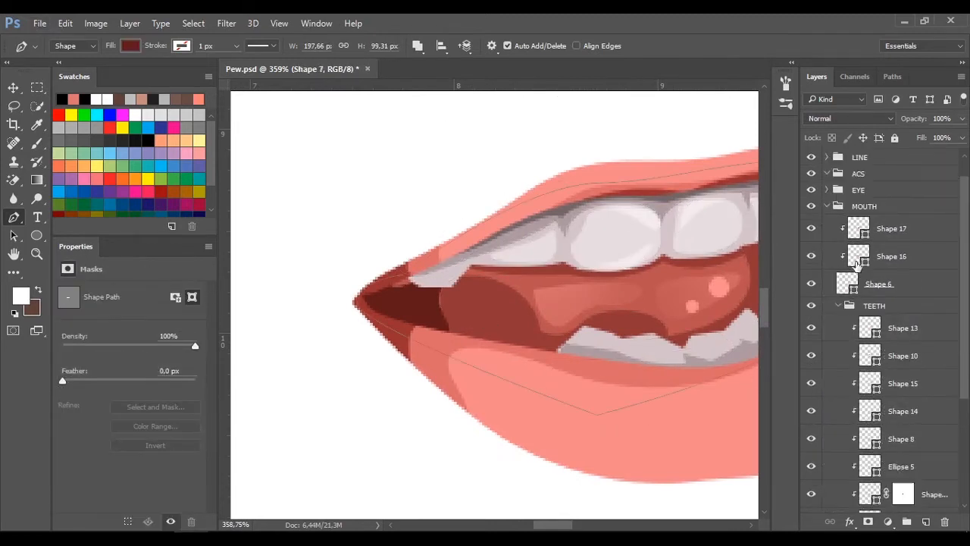
left_click(844, 288)
left_click(386, 289, "ctrl")
left_click(393, 298, "ctrl")
left_click(407, 288, "ctrl")
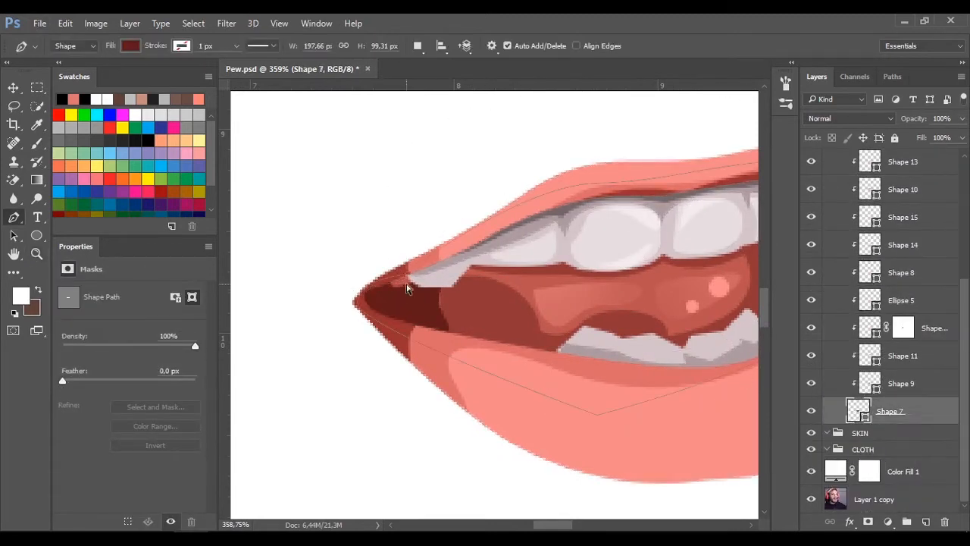
left_click(401, 290, "ctrl")
left_click_drag(332, 319, 359, 286)
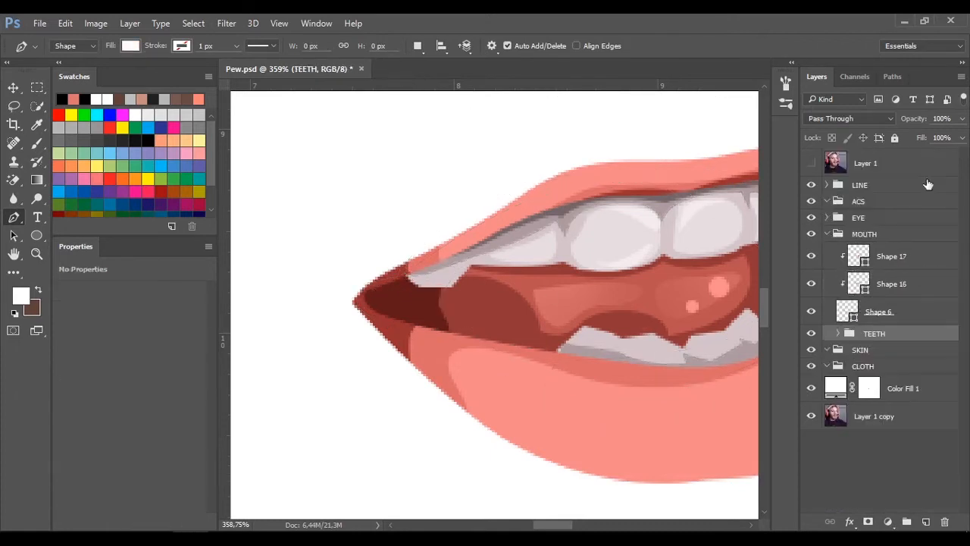
key("ctrl+0")
key("ctrl+s")
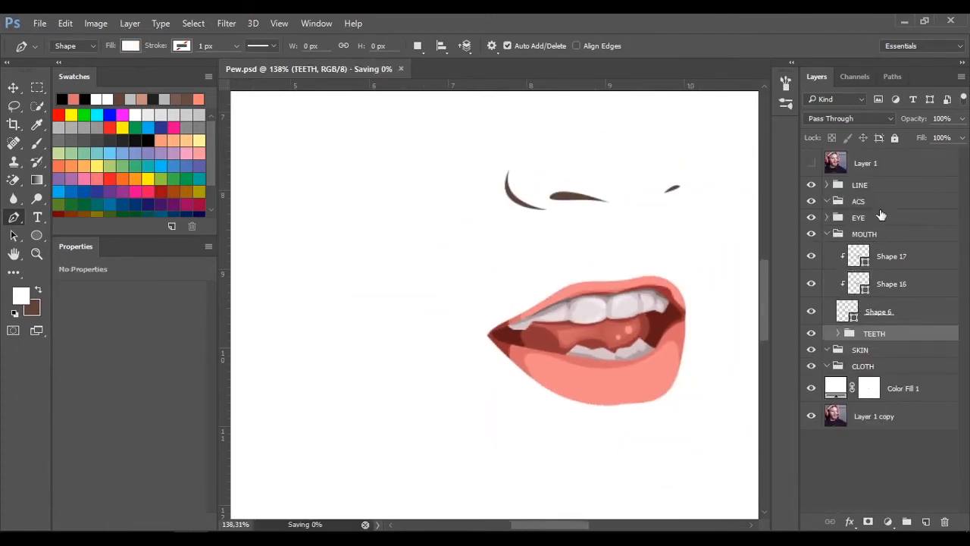
Step: Trace a closed wavy shape about 116 by 37 px across the lower lip above Shape 17
left_click(891, 256)
scroll(628, 312, "up", 3)
scroll(599, 287, "up", 5)
scroll(637, 170, "down", 5)
left_click(811, 164)
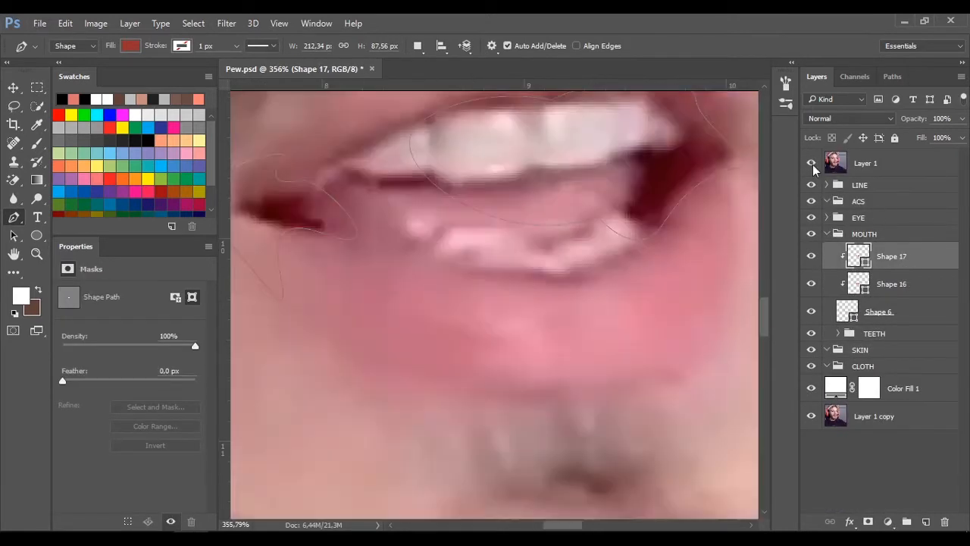
left_click(812, 164)
scroll(513, 356, "down", 6)
left_click(490, 307)
left_click_drag(501, 347, 551, 377)
left_click_drag(593, 343, 640, 344)
mouse_move(574, 303)
left_mouse_down()
mouse_move(493, 319)
mouse_move(591, 311)
left_mouse_up()
left_click(489, 307)
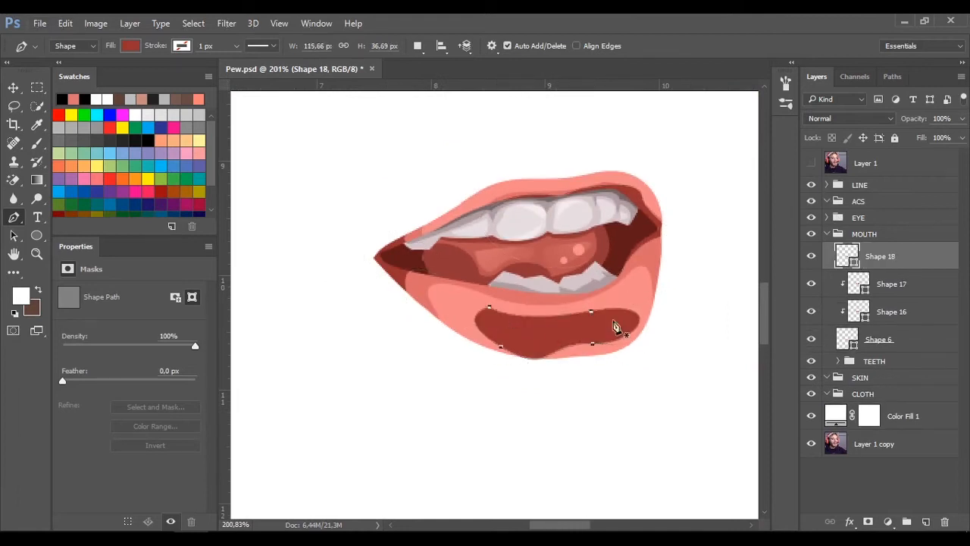
Step: Recolour the closed shape on the lower lip to a lighter pink highlight tone
double_click(843, 256)
left_click_drag(163, 232, 142, 216)
left_click(150, 216)
left_click(413, 209)
Step: Add a layer mask to the lower-lip highlight shape and clip it to the lip shape beneath
left_click(868, 521)
right_click(921, 256)
left_click(671, 409)
left_click(895, 201)
left_click(892, 256)
key("b")
scroll(529, 373, "down", 5)
Step: Adjust the lower-lip highlight's fill colour again, choosing a different hue and shade
left_click(858, 201)
left_click(833, 234)
left_click(827, 234)
left_click(827, 234)
double_click(858, 257)
left_click(182, 215)
left_click(280, 372)
left_click(511, 362)
left_click_drag(137, 220, 145, 212)
left_click(405, 208)
left_click(826, 234)
left_click(858, 218)
left_click(827, 234)
left_click(923, 256)
Step: Trace another closed highlight on the lips within the same shape layer and collapse the MOUTH group
scroll(585, 335, "up", 9)
key("p")
left_click(895, 284)
left_click(909, 257)
scroll(622, 242, "up", 4)
left_click_drag(380, 336, 449, 338)
left_click(417, 46)
left_click(437, 78)
left_click(370, 284)
left_click_drag(450, 256, 464, 251)
left_click_drag(575, 242, 615, 232)
left_click_drag(672, 252, 693, 268)
left_click_drag(529, 192, 385, 226)
left_click(365, 279)
left_click(932, 205)
scroll(715, 263, "down", 9)
left_click(826, 234)
left_click(857, 218)
scroll(605, 339, "down", 9)
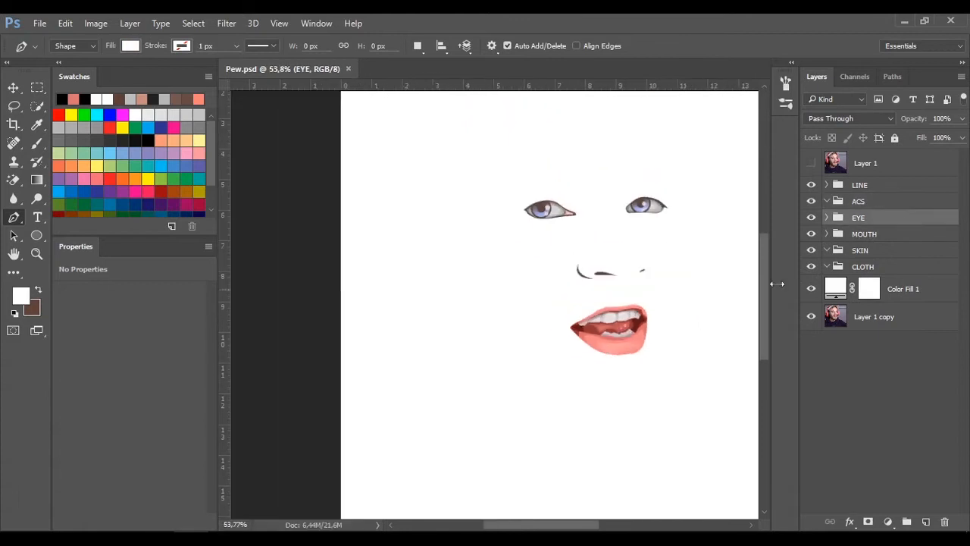
Step: Trace a closed face-and-neck outline over the visible reference photo as a new shape in the SKIN group
left_click(856, 251)
left_click(811, 163)
left_click(441, 149)
left_click(438, 334)
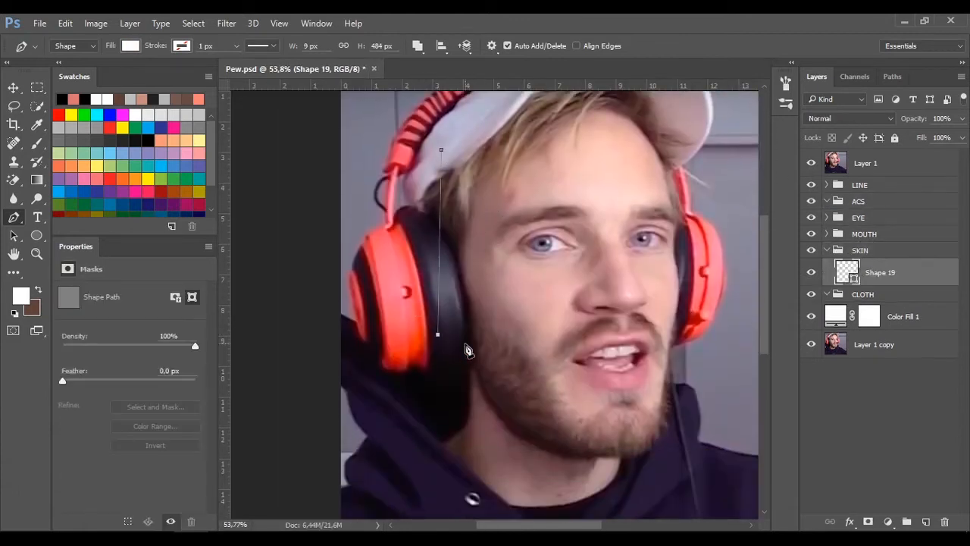
scroll(446, 452, "down", 2)
left_click(508, 426)
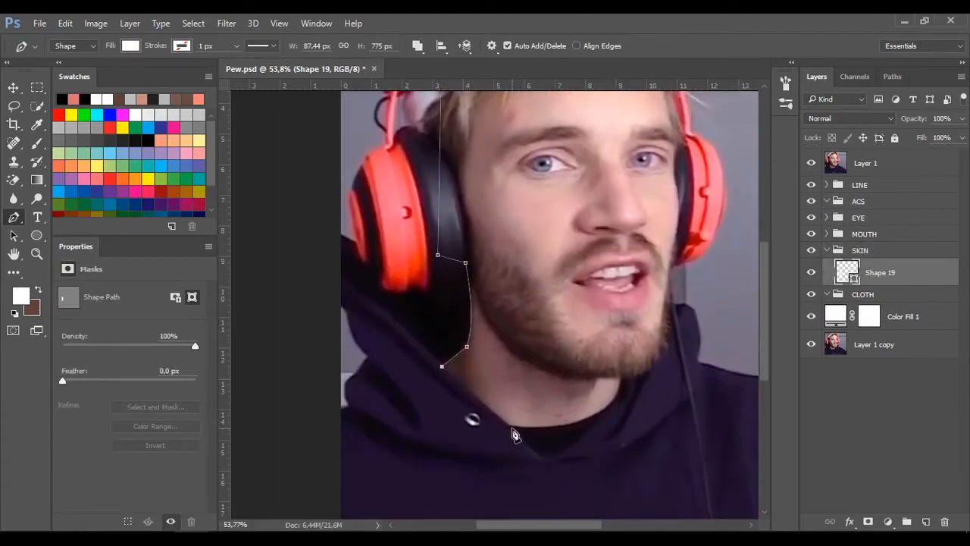
scroll(683, 166, "up", 5)
left_click_drag(677, 220, 679, 110)
scroll(639, 288, "up", 4)
scroll(637, 288, "down", 3)
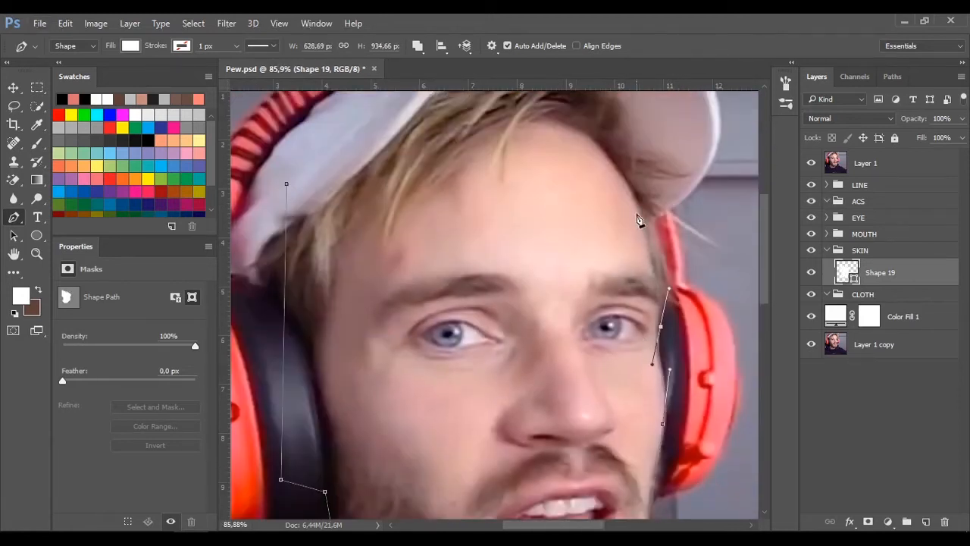
scroll(423, 144, "up", 2)
left_click_drag(451, 161, 520, 99)
Step: Hide the reference photo and fill the face shape with a light tan skin colour
left_click(812, 164)
key("ctrl+0")
double_click(846, 272)
left_click_drag(280, 360, 278, 384)
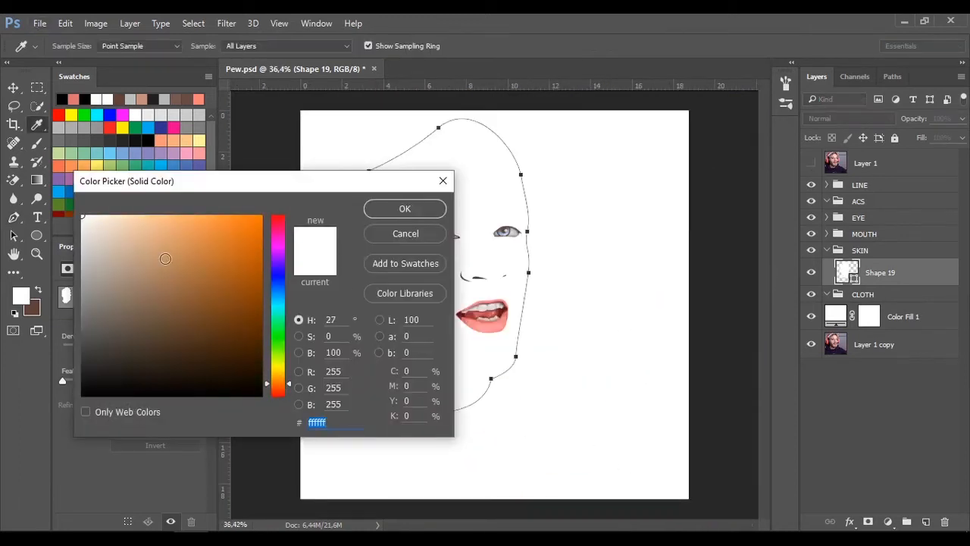
left_click_drag(163, 254, 149, 240)
left_click_drag(278, 383, 278, 386)
left_click_drag(149, 240, 154, 227)
left_click(278, 385)
left_click(278, 383)
left_click(164, 247)
left_click_drag(278, 383, 278, 382)
left_click(417, 210)
Step: Hide the face shape and collapse the SKIN group
left_click(869, 234)
left_click(879, 272)
left_click(868, 186)
left_click(811, 273)
left_click(827, 251)
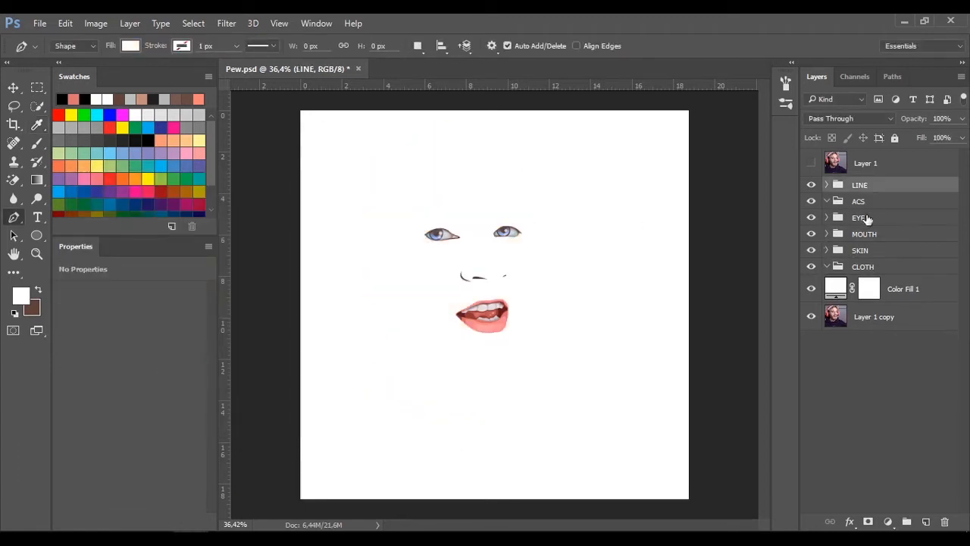
Step: Trace the right-hand eyebrow over the photo in the LINE group, about 128 by 61 px, in dark brown
scroll(488, 232, "up", 5)
left_click(811, 163)
left_click(826, 185)
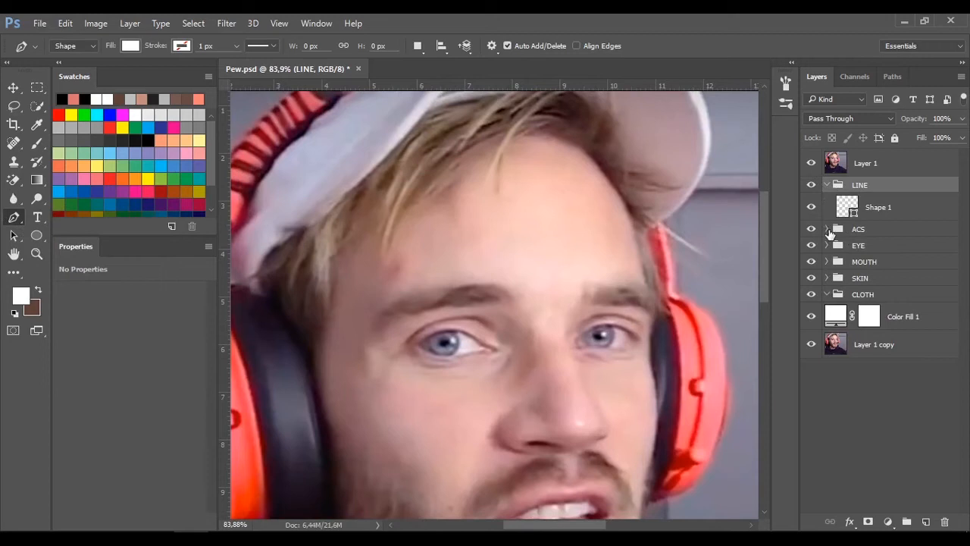
left_click(893, 212)
scroll(606, 251, "up", 5)
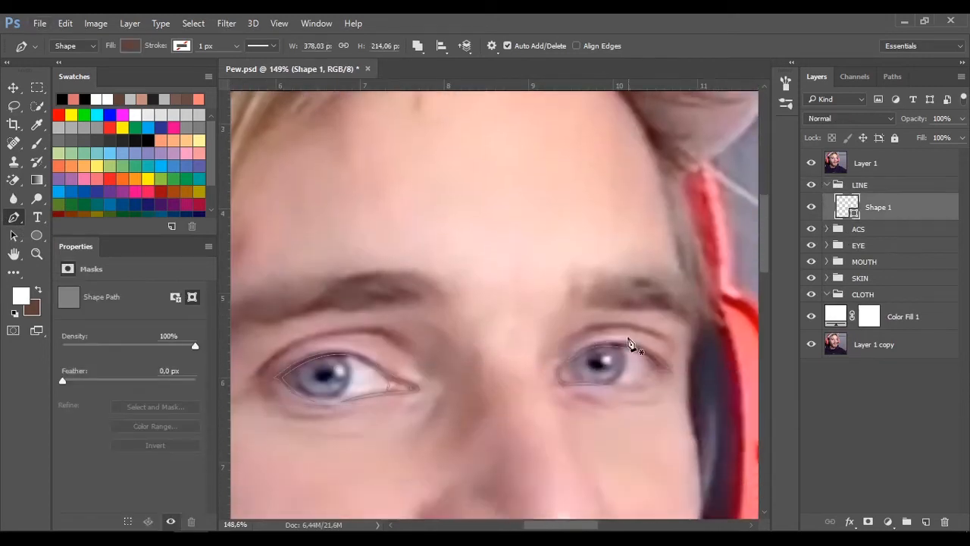
scroll(565, 375, "up", 2)
left_click(560, 319)
left_click(568, 297)
left_click_drag(589, 282, 604, 280)
left_click_drag(706, 295, 758, 326)
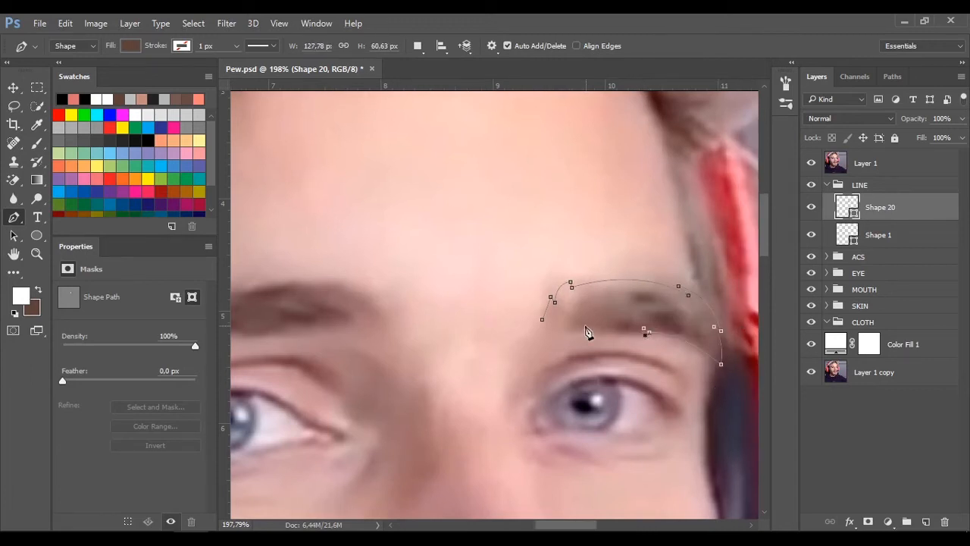
Step: Trace the left-hand eyebrow with pointed hair notches in the same shape layer and hide the reference photo
left_click_drag(588, 241, 661, 252)
left_click_drag(366, 223, 528, 236)
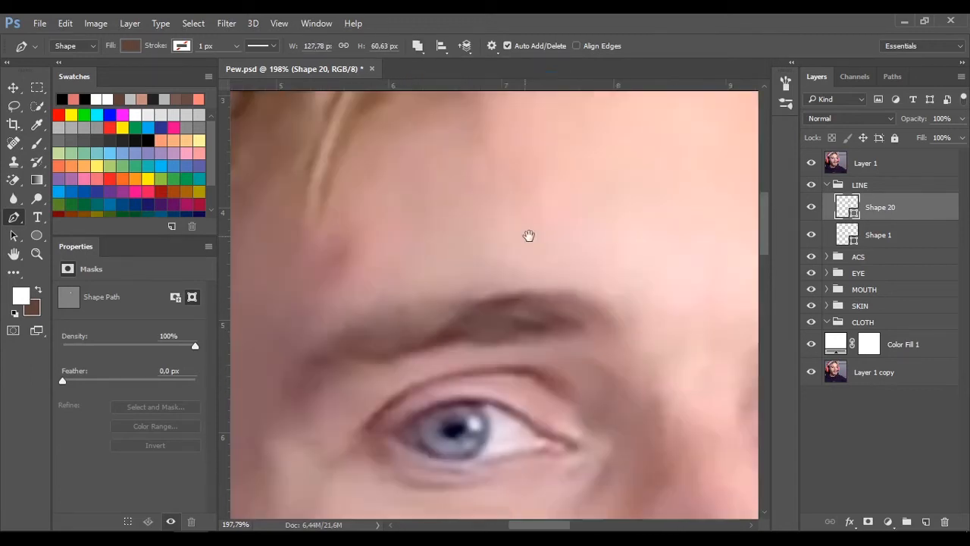
scroll(519, 233, "down", 2)
scroll(401, 284, "up", 1)
left_click(383, 312, "shift")
left_click(433, 275)
left_click(603, 270, "alt")
left_click(584, 267)
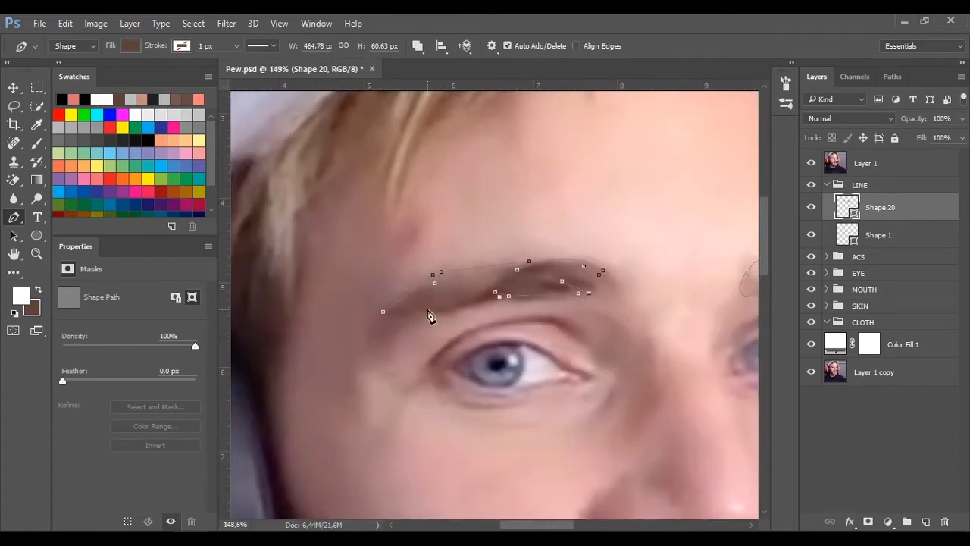
scroll(604, 326, "down", 2)
left_click(811, 163)
left_click(865, 162)
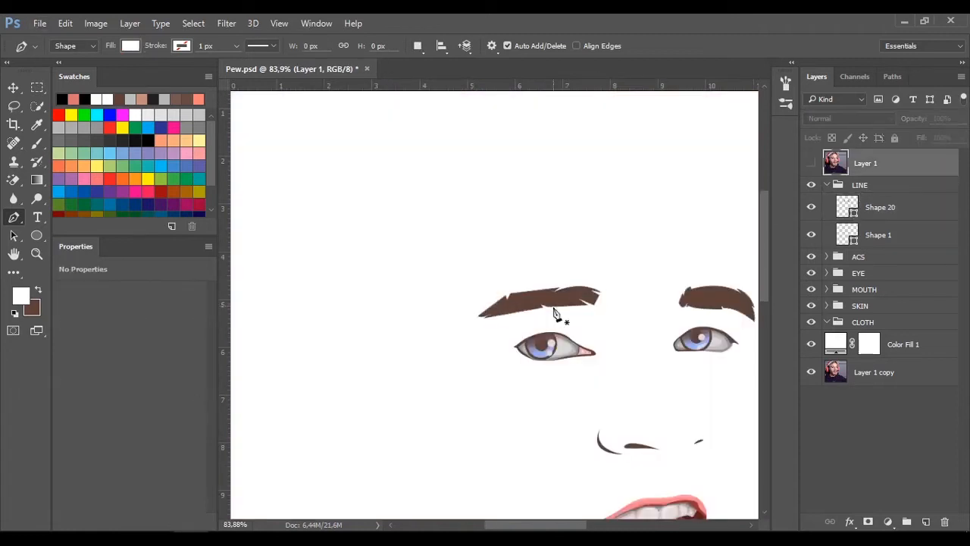
Step: Refine the right-hand eyebrow's upper edge with small hair notches, checking against the reference photo
scroll(556, 312, "down", 1)
scroll(710, 323, "up", 2)
left_click(879, 207)
left_click(811, 163)
scroll(539, 242, "up", 3)
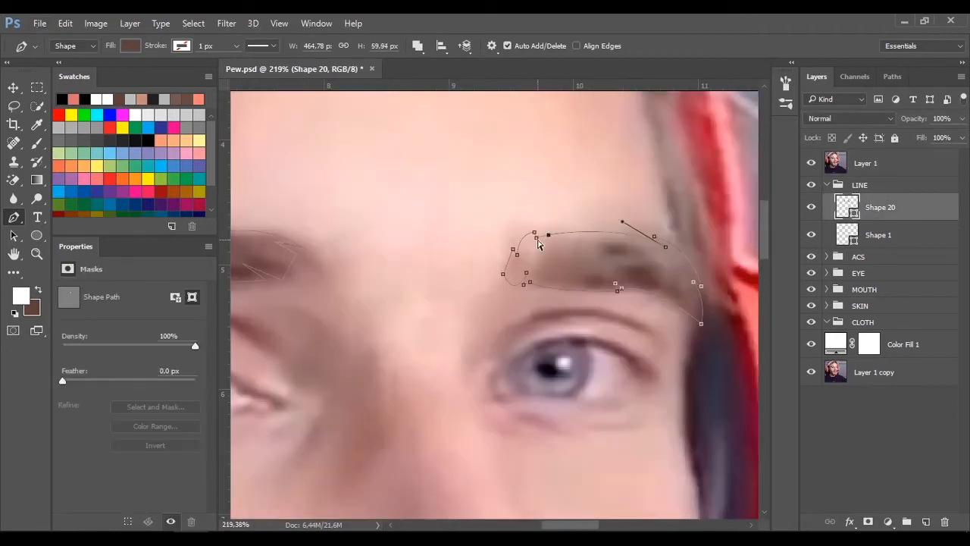
left_click(811, 163)
scroll(571, 330, "down", 3)
left_click_drag(514, 247, 530, 284)
Step: Add a layer mask to the eyebrow shape and fade both inner ends with a soft black brush at 20% opacity
left_click(878, 235)
left_click(879, 207)
left_click(868, 521)
key("b")
left_click(811, 163)
left_click(811, 163)
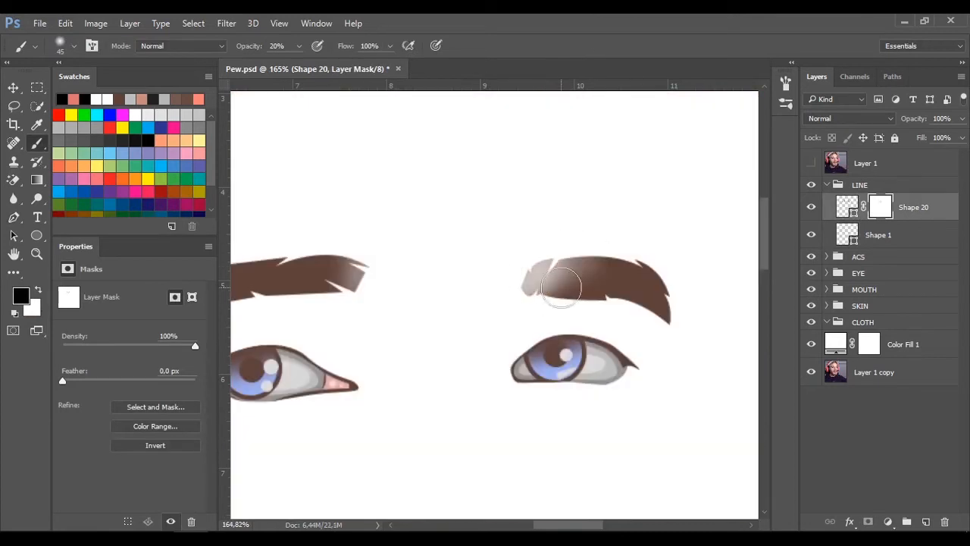
scroll(389, 321, "down", 4)
Step: Show the skin-coloured face shape again and reselect the eyebrow layer's mask
left_click(827, 305)
left_click(811, 328)
left_click(874, 278)
left_click(880, 207)
left_click_drag(489, 312, 520, 329)
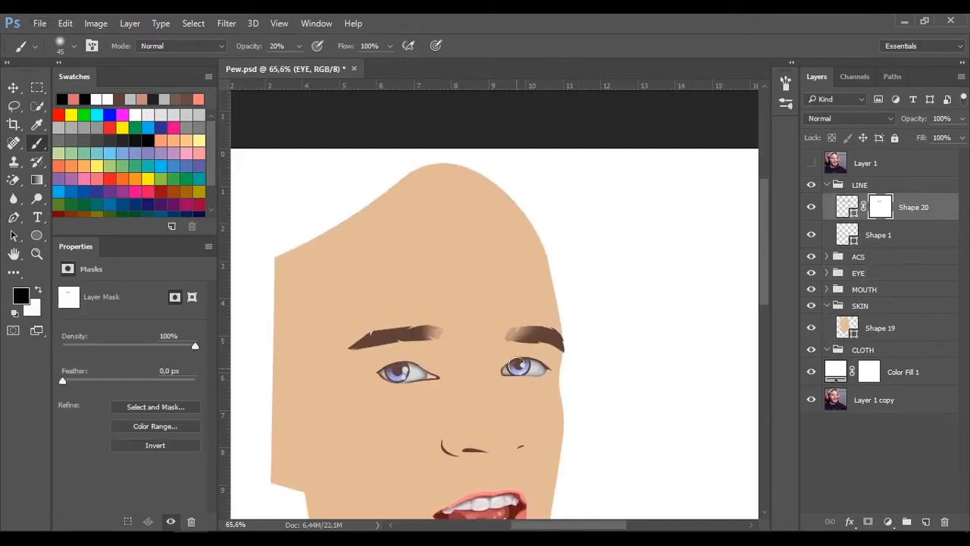
scroll(433, 334, "down", 3)
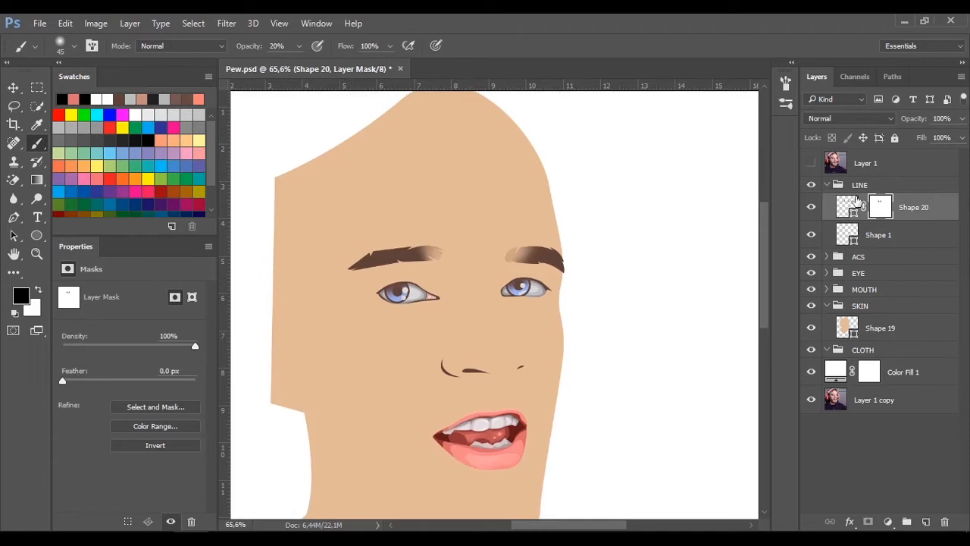
Step: Trace the hairline over the photo from the right temple across the forehead, including the thin front lock
key("p")
scroll(539, 144, "up", 4)
left_click_drag(447, 243, 586, 258)
left_click(811, 163)
left_click_drag(669, 342, 639, 314)
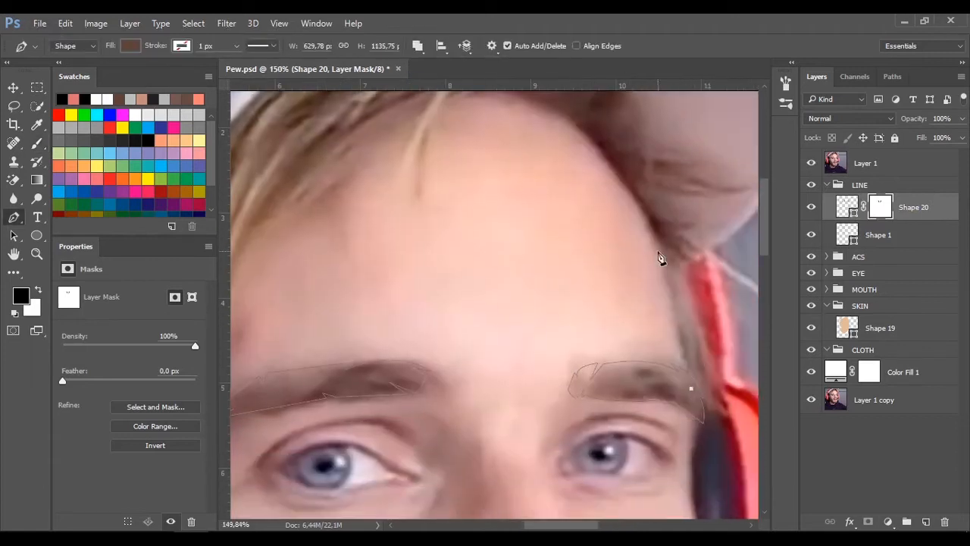
scroll(629, 239, "up", 4)
scroll(608, 169, "down", 2)
left_click_drag(587, 152, 698, 367)
left_click_drag(608, 253, 521, 235)
left_click_drag(609, 253, 582, 238)
left_click_drag(466, 382, 485, 455)
left_click_drag(490, 241, 547, 175)
left_click(490, 243, "alt")
Step: Continue the hairline leftward across the forehead with short notches and a long pointed lock
left_click_drag(367, 348, 397, 387)
scroll(522, 291, "down", 1)
left_click(475, 293, "alt")
left_click(477, 281)
left_click_drag(477, 294, 465, 305)
left_click(417, 357, "alt")
left_click(431, 326)
scroll(394, 394, "down", 1)
left_click(374, 418, "alt")
left_click_drag(374, 356, 393, 297)
left_click_drag(373, 356, 382, 341)
key("ctrl+z")
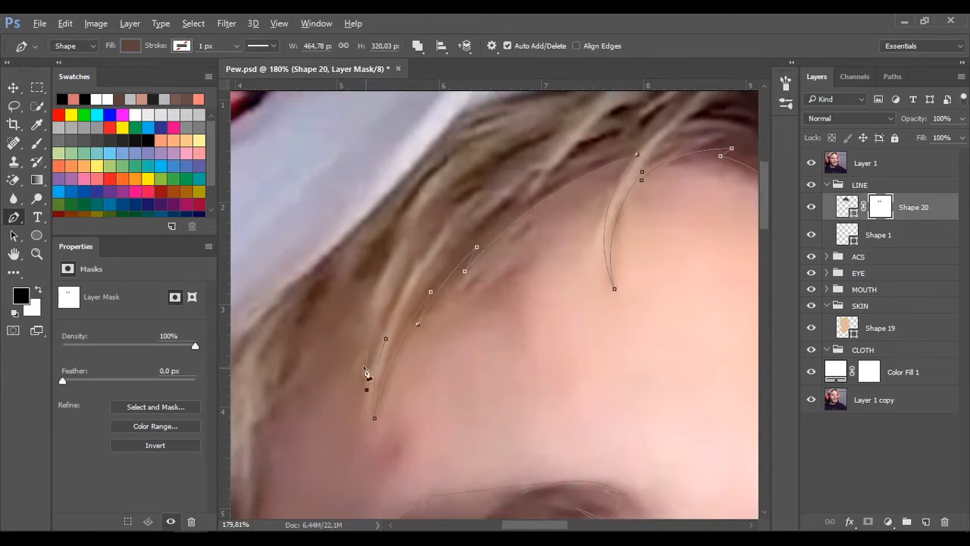
Step: Extend the hair outline from the long lock down along the left temple with a curved notch
left_click(397, 248, "alt")
left_click_drag(381, 272, 531, 231)
left_click_drag(454, 330, 418, 433)
left_click_drag(547, 207, 560, 173)
left_click(455, 330, "alt")
left_click(454, 312)
left_click_drag(406, 379, 386, 387)
left_click(407, 379, "alt")
scroll(407, 381, "down", 2)
left_click_drag(396, 474, 367, 462)
Step: Continue the hair outline upward past the long lock and down the left temple with another small notch
scroll(403, 389, "up", 1)
left_click(406, 385, "alt")
left_click(402, 366)
left_click_drag(319, 361, 291, 326)
left_click(320, 360, "alt")
left_click(301, 346)
mouse_move(418, 347)
left_mouse_down()
mouse_move(418, 381)
mouse_move(543, 383)
left_mouse_up()
left_click_drag(435, 308, 472, 275)
key("ctrl+z")
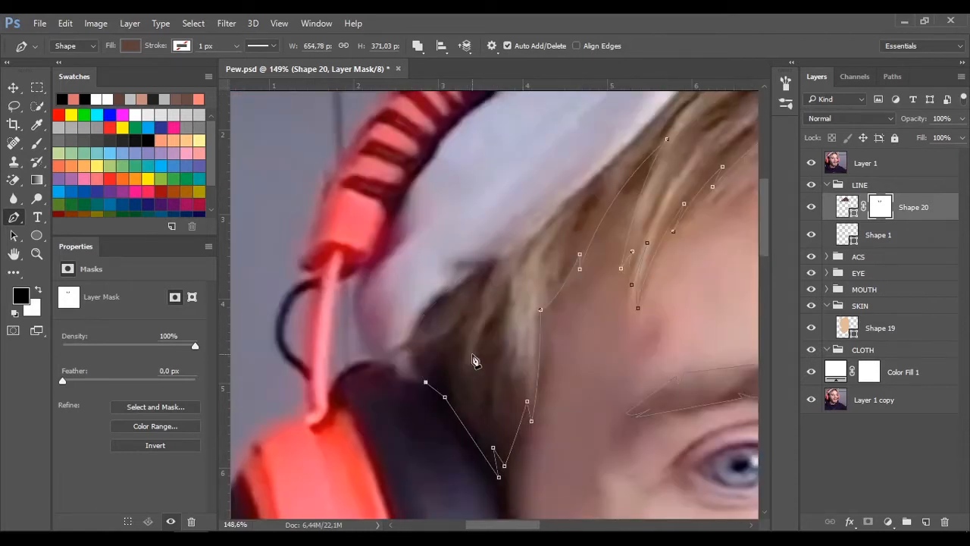
key("ctrl+alt+z")
key("ctrl+alt+z")
key("ctrl+alt+z")
key("ctrl+alt+z")
key("ctrl+alt+z")
key("ctrl+alt+z")
key("ctrl+alt+z")
scroll(541, 387, "down", 5)
scroll(548, 394, "up", 4)
left_click(494, 381)
key("ctrl+alt+z")
key("ctrl+alt+z")
key("ctrl+alt+z")
Step: Trace the left sideburn's lower edge as a row of short pointed hair tips
left_click(511, 389)
left_click(507, 401)
left_click(506, 385)
scroll(477, 415, "up", 6)
left_click_drag(514, 417, 525, 455)
left_click(514, 418, "alt")
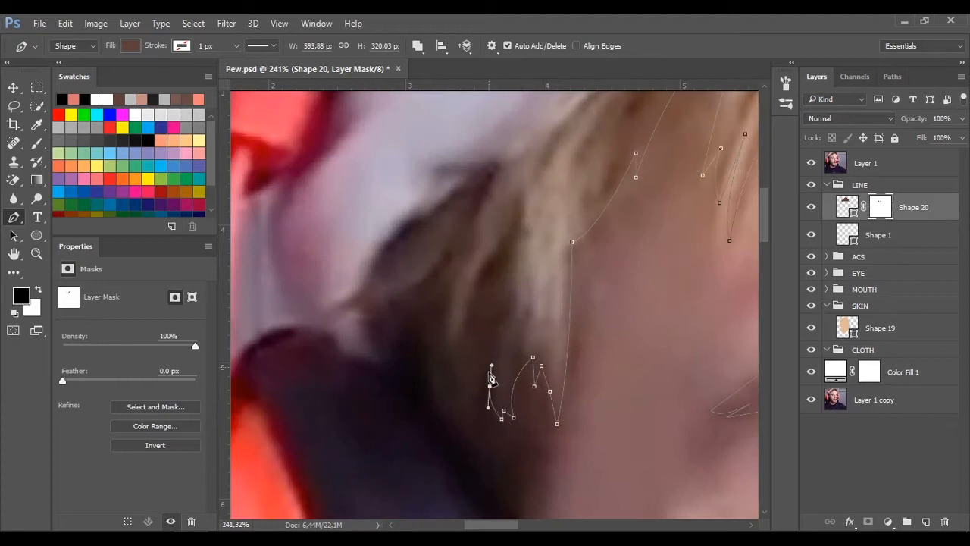
left_click(451, 412)
left_click(450, 422)
Step: Extend the hair outline from the sideburn above the headphone cushion, with jagged tips, and up toward the cap's edge
left_click_drag(421, 350, 419, 307)
left_click(421, 350, "alt")
left_click(381, 359)
left_click(404, 304)
left_click_drag(358, 312, 328, 312)
left_click(358, 312, "alt")
left_click_drag(455, 194, 504, 127)
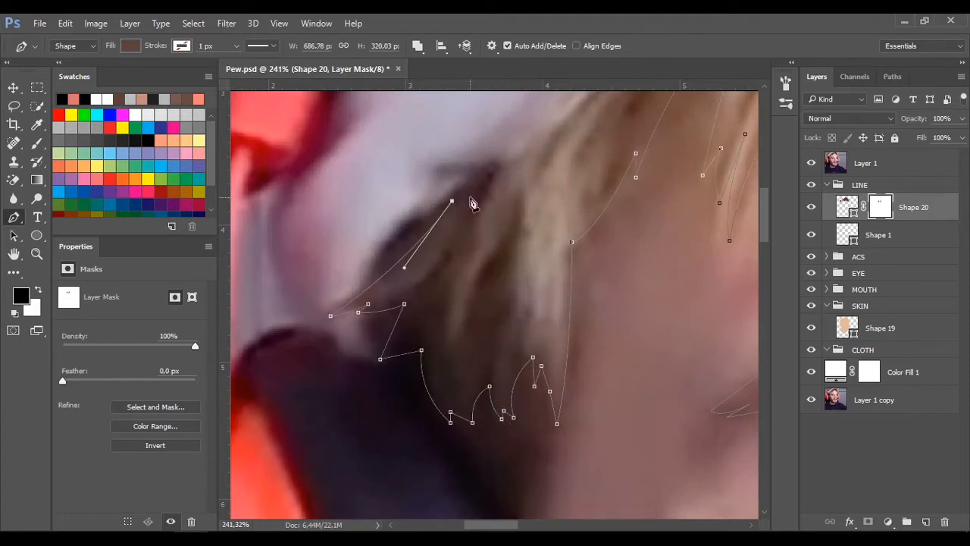
left_click(486, 169)
Step: Trace the upper edge of the hair along the cap's rim toward the top of the forehead
scroll(489, 173, "down", 6)
left_click_drag(445, 202, 473, 169)
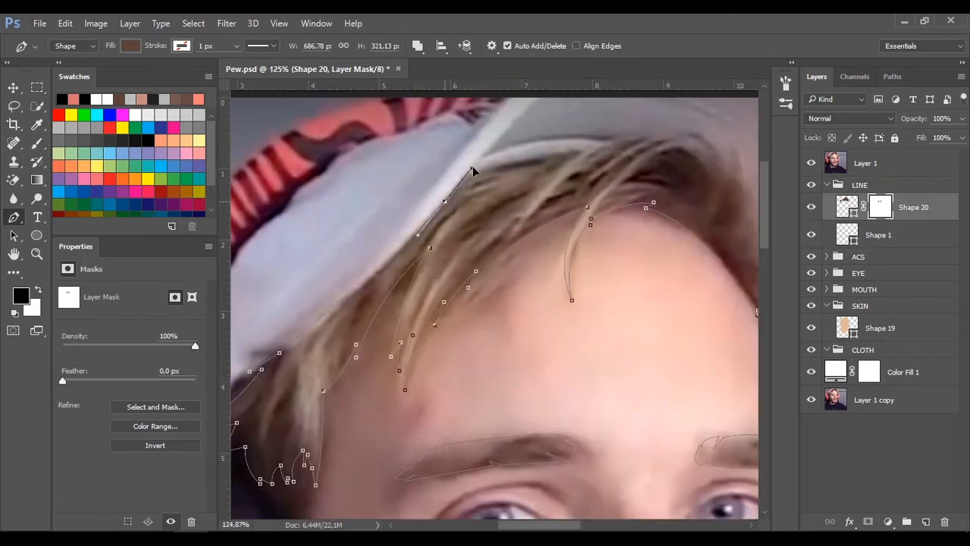
left_click_drag(377, 271, 381, 268)
left_click_drag(605, 201, 450, 304)
left_click_drag(423, 257, 572, 244)
Step: Outline the crown of the hair under the visor with pointed tips curving down to the right
scroll(445, 261, "up", 3)
left_click_drag(632, 267, 642, 354)
left_click(593, 219, "alt")
left_click(650, 302, "alt")
left_click_drag(662, 244, 650, 219)
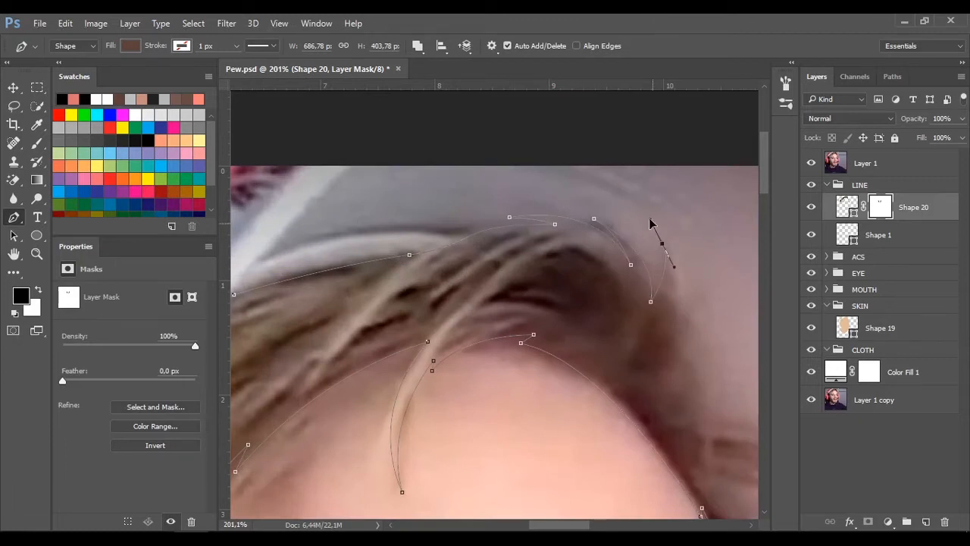
left_click(662, 244, "alt")
Step: Continue the hair outline down the right side with a long curve and several short spikes
left_click_drag(682, 397, 598, 323)
left_click_drag(600, 272, 585, 333)
left_click(600, 271, "alt")
left_click_drag(604, 245, 609, 184)
left_click(607, 266)
left_click_drag(587, 312, 523, 312)
left_click(588, 312, "alt")
left_click(617, 298)
left_click(593, 322)
Step: Add long curved strands sticking out under the visor on the right side of the hair outline
left_click_drag(637, 336, 506, 351)
left_click(700, 371, "alt")
left_click(595, 376, "alt")
left_click(635, 391)
left_click_drag(556, 372, 535, 362)
mouse_move(611, 421)
left_mouse_down()
mouse_move(687, 432)
mouse_move(558, 413)
mouse_move(627, 427)
left_mouse_up()
left_click(611, 421, "alt")
left_click(591, 428, "alt")
left_click(592, 428)
Step: Trace the small hair tips beside the top of the right headphone arm
left_click_drag(633, 466, 657, 473)
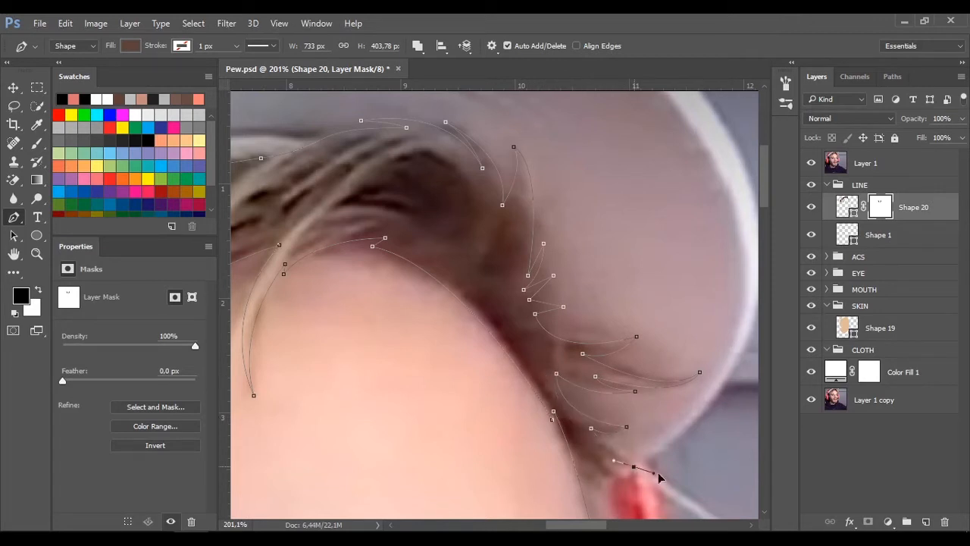
left_click(590, 447, "alt")
scroll(599, 432, "down", 5)
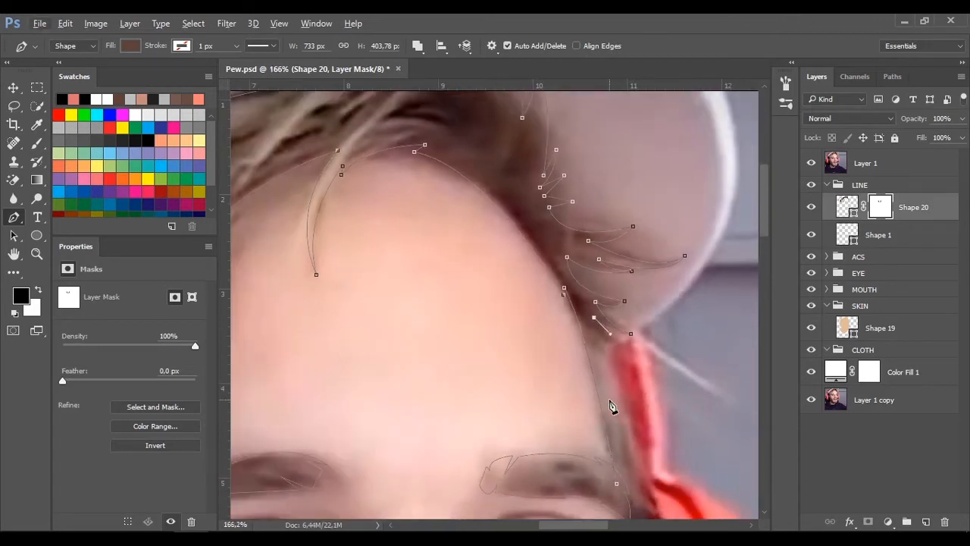
scroll(617, 320, "down", 1)
scroll(618, 315, "up", 7)
left_click_drag(627, 305, 658, 311)
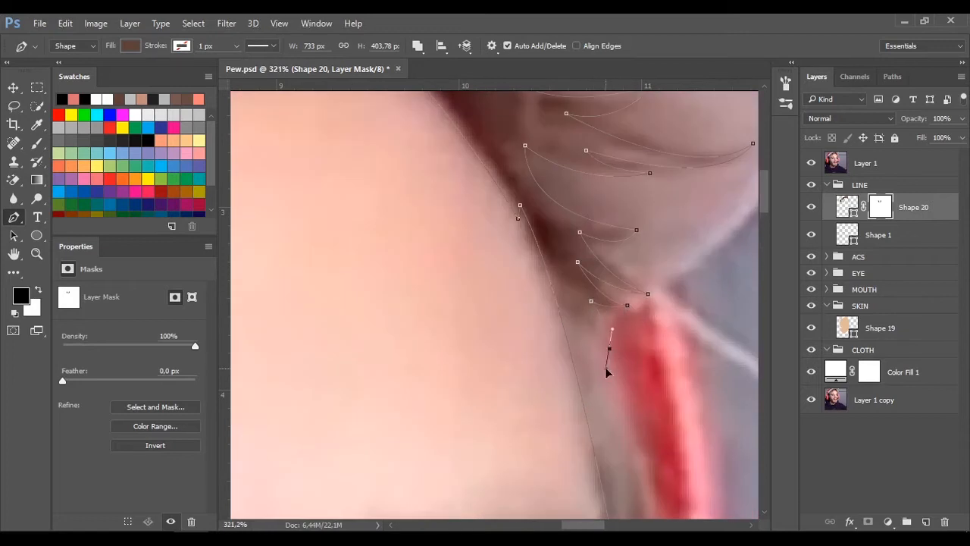
left_click(610, 349, "alt")
Step: Trace the narrow right sideburn down beside the eyebrow and finish the hair outline
scroll(617, 360, "down", 4)
left_click_drag(657, 418, 652, 476)
left_click(657, 418, "alt")
left_click(648, 395)
scroll(649, 391, "down", 3)
left_click_drag(682, 381, 706, 409)
left_click_drag(648, 351, 641, 340)
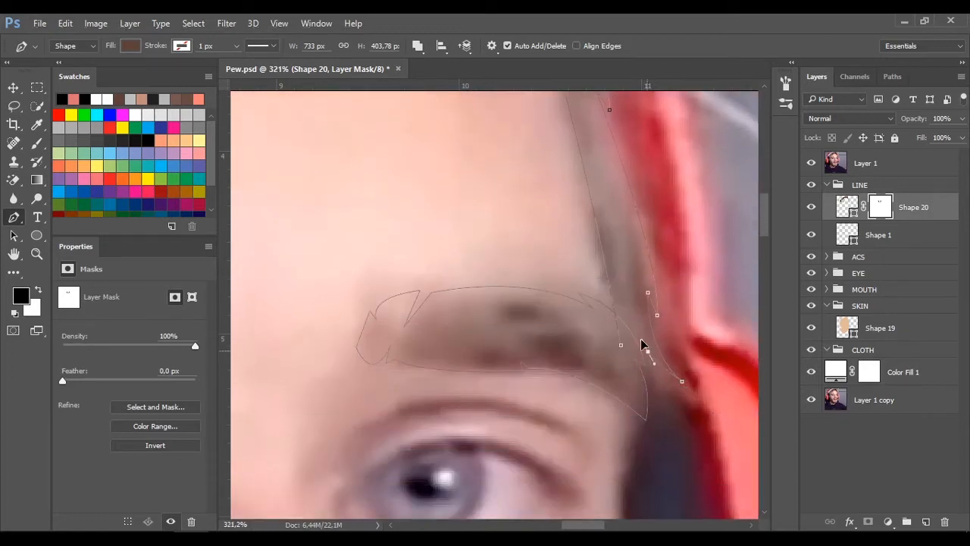
Step: Toggle the reference photo's visibility to check the filled hair shape against the face
scroll(623, 356, "down", 5)
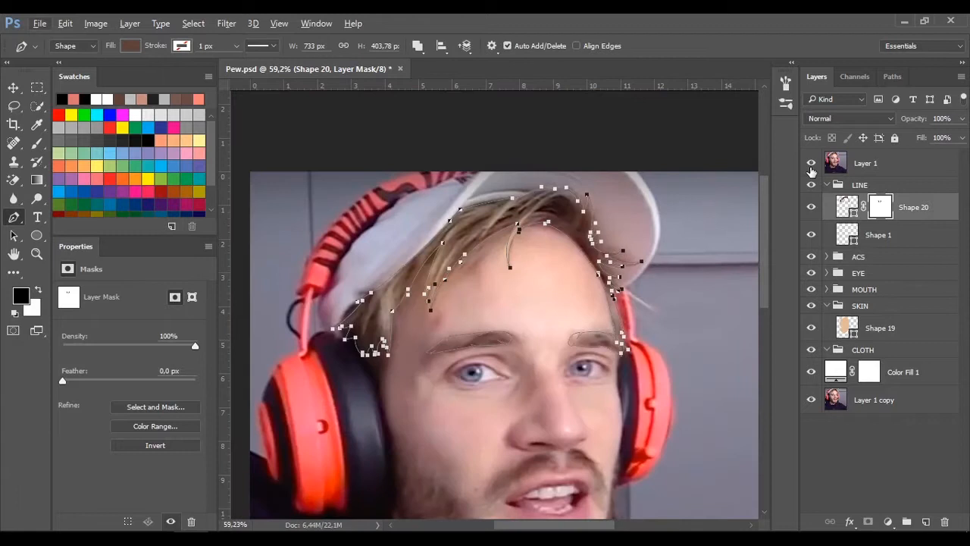
left_click(811, 163)
left_click(811, 163)
left_click(811, 163)
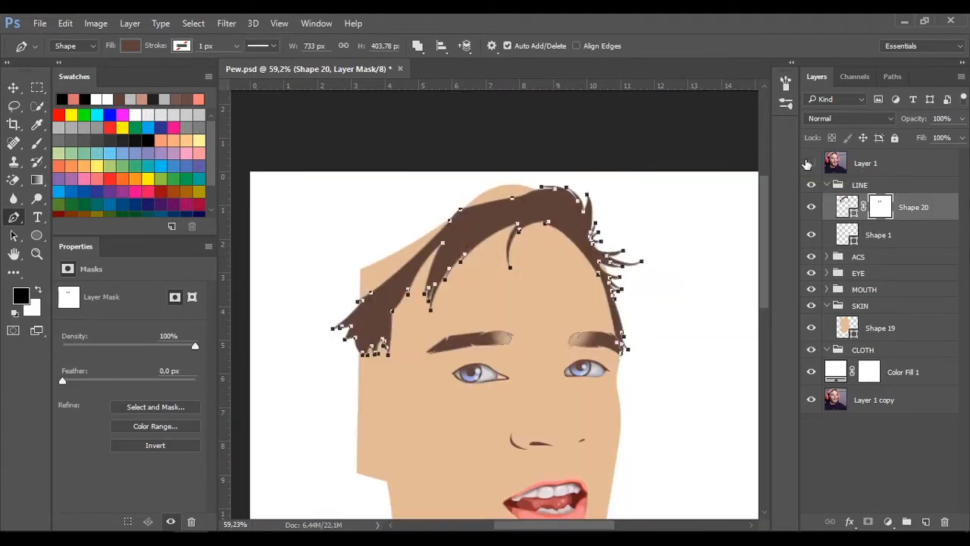
Step: Start a white cap shape above the ACS group, tracing the visor's right rim and the curve over the top
left_click(887, 256)
left_click(811, 163)
scroll(600, 292, "up", 3)
left_click(582, 294)
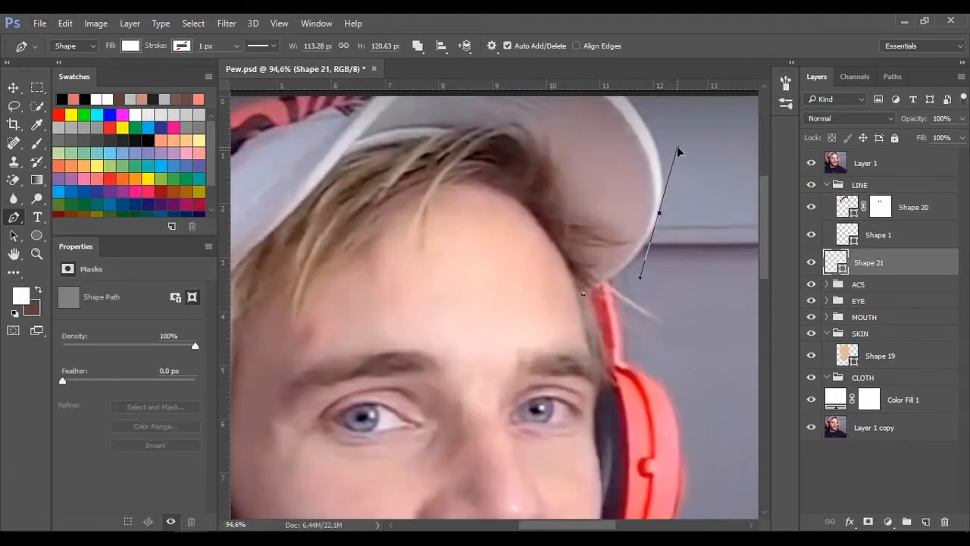
left_click_drag(629, 103, 629, 206)
left_click_drag(605, 179, 576, 156)
left_click_drag(362, 137, 543, 149)
Step: Extend the cap outline down its back edge to the lower left corner near the ear
left_click(518, 180)
scroll(299, 341, "down", 1)
left_click(411, 210)
left_click(303, 314)
left_click(290, 368)
left_click_drag(298, 394, 294, 413)
scroll(331, 409, "down", 1)
Step: Run the cap's lower edge through the hair and over the forehead back to the visor corner, closing the shape
left_click(597, 249)
left_click_drag(598, 249, 379, 190)
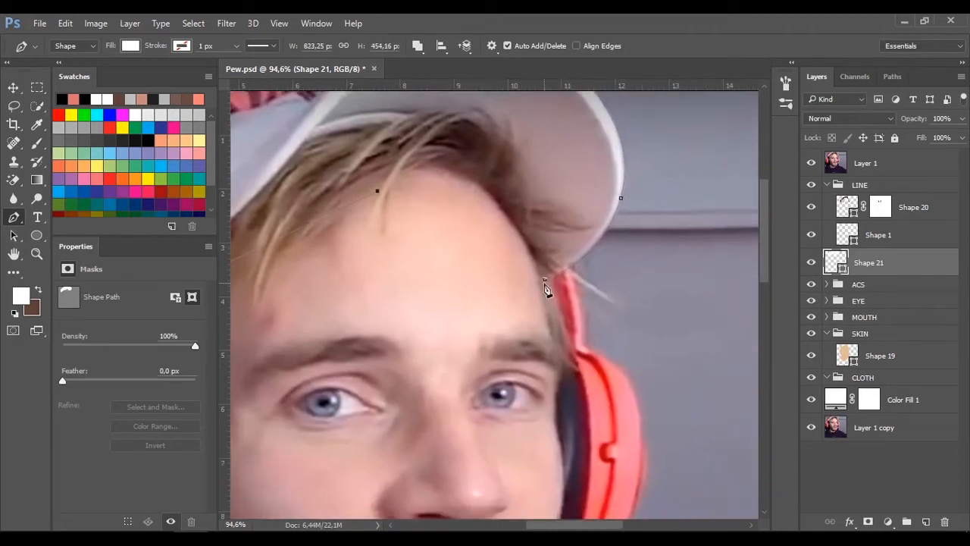
key("ctrl+z")
left_click_drag(442, 185, 526, 223)
left_click_drag(273, 317, 283, 311)
left_click_drag(397, 203, 460, 172)
left_click_drag(558, 198, 602, 227)
left_click(629, 320)
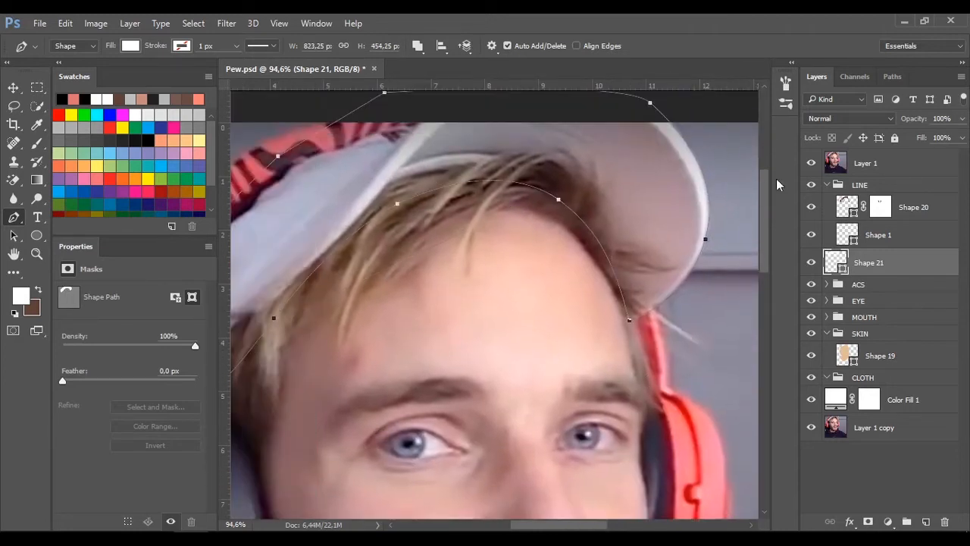
Step: Hide the reference photo and move the cap shape into the ACS group
left_click(811, 163)
scroll(711, 280, "down", 3)
left_click_drag(868, 262, 857, 284)
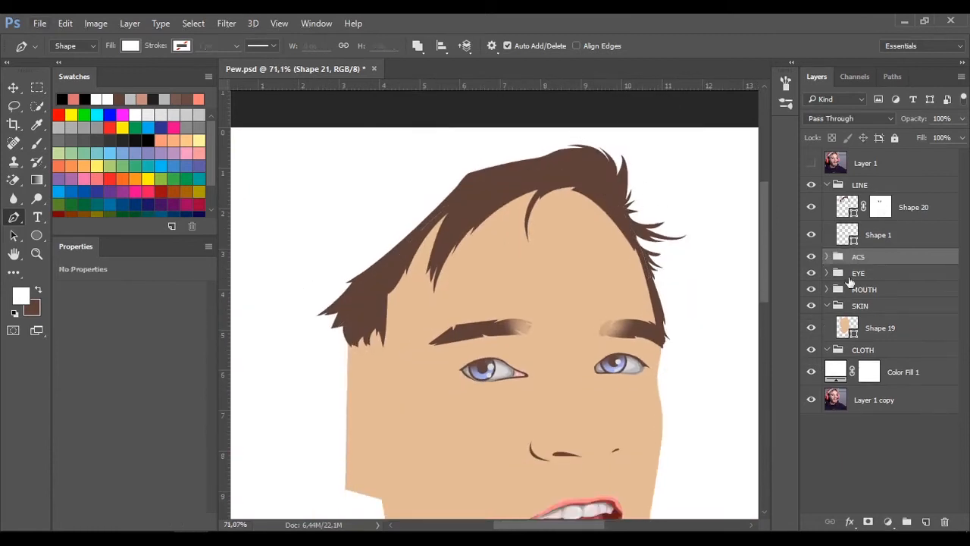
Step: Recolour the background fill layer to dusty pink, #c18686
double_click(835, 399)
left_click(140, 263)
left_click(436, 207)
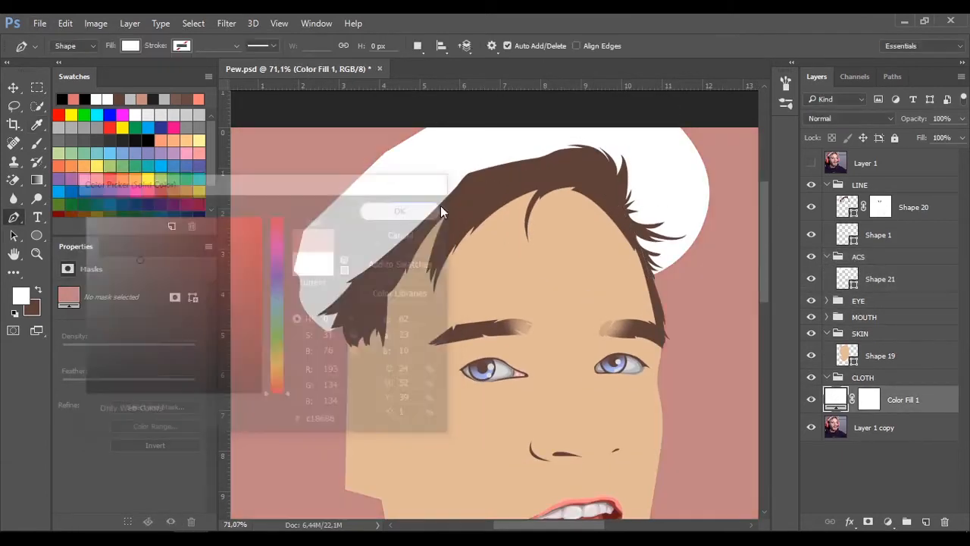
Step: Compare the white cap shape with the reference photo and inspect it against the background
left_click(878, 278)
left_click(812, 164)
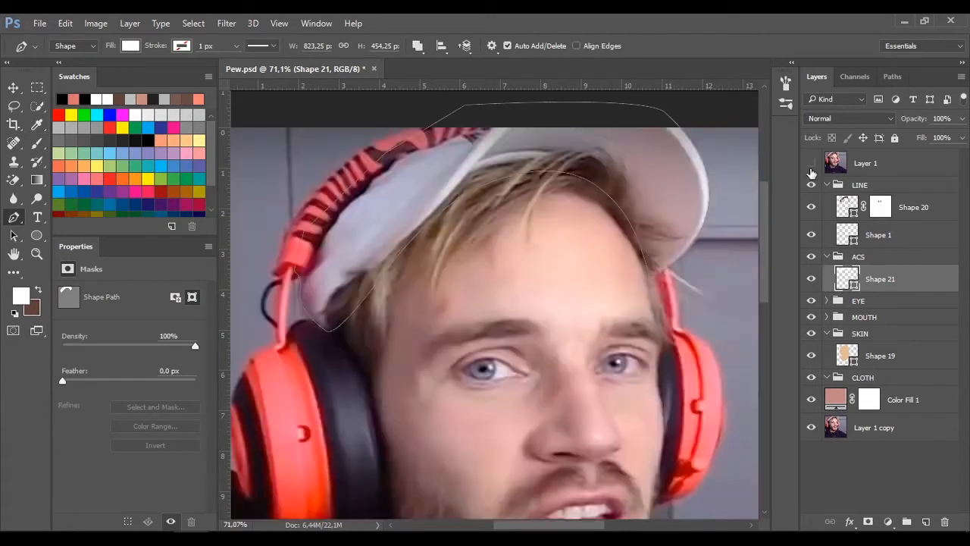
left_click(854, 213)
scroll(396, 294, "up", 3)
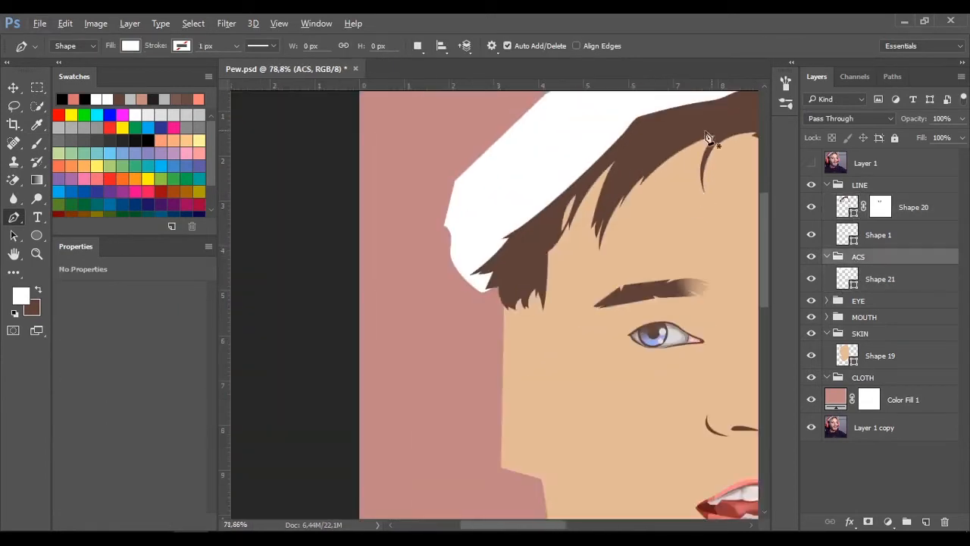
scroll(705, 262, "down", 3)
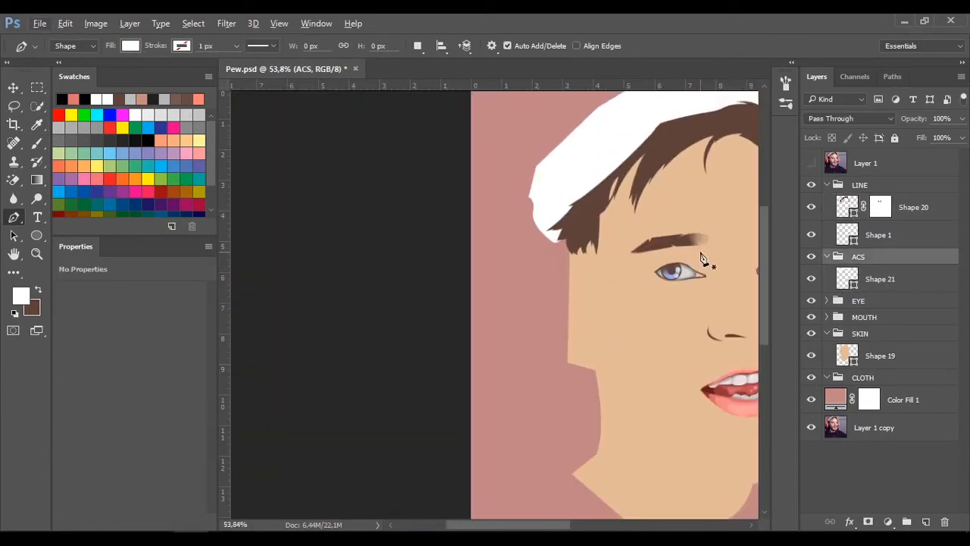
left_click_drag(454, 147, 330, 217)
Step: Show the photo and start a new white shape above the cap layer, tracing the left ear cup's top and inner cushion
left_click(812, 164)
left_click(879, 279)
scroll(513, 288, "up", 1)
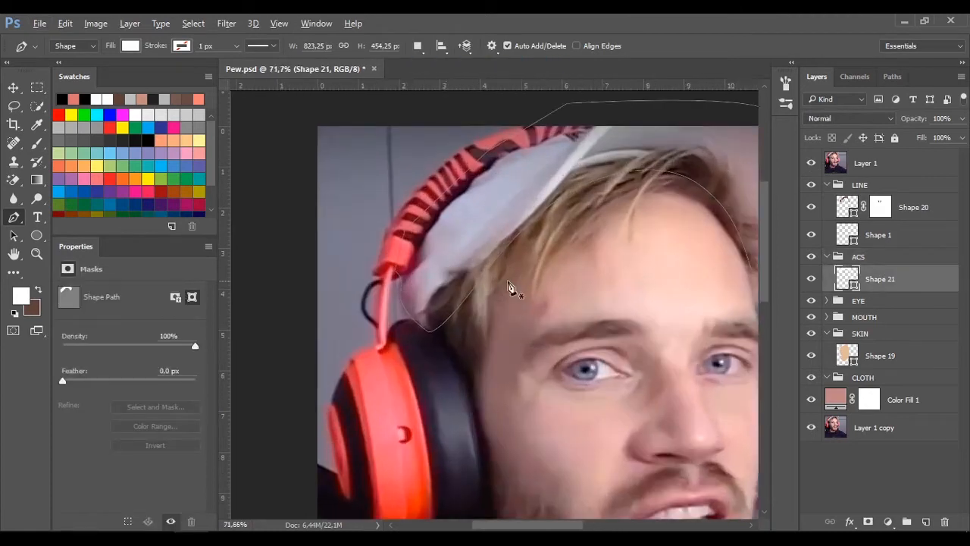
scroll(424, 257, "down", 2)
left_click(371, 256)
left_click_drag(410, 242, 440, 265)
left_click_drag(470, 395, 476, 484)
Step: Trace the left ear cup's bottom edge and outer side back up toward its top
scroll(469, 454, "down", 2)
left_click_drag(423, 378, 388, 355)
left_click(423, 378, "alt")
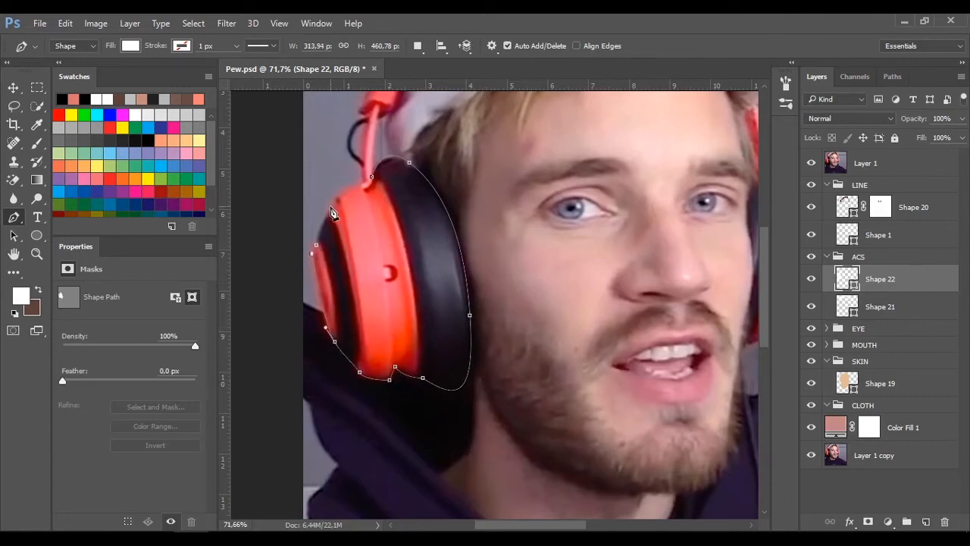
scroll(345, 206, "up", 3)
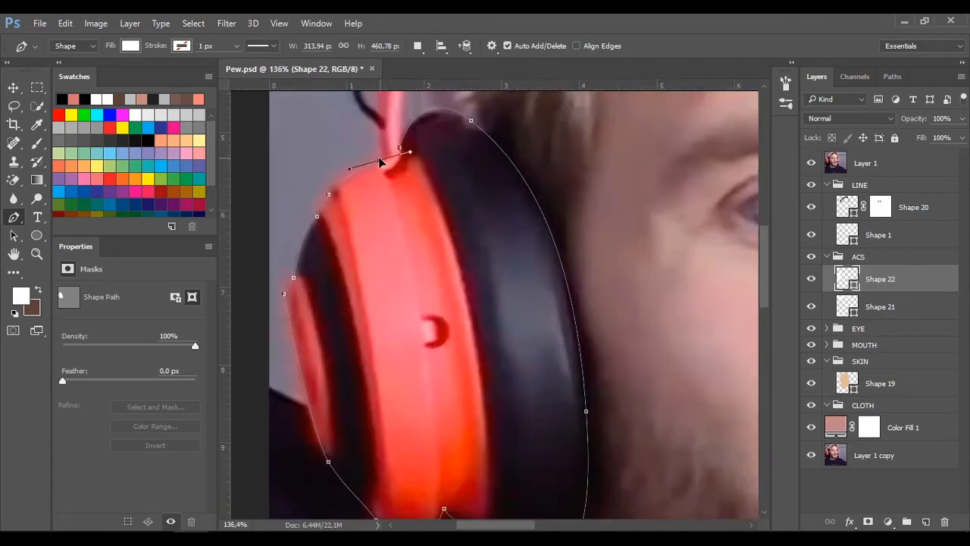
Step: Extend the headphone outline from the ear cup up around the cable loop to the headband's end bracket
scroll(387, 229, "up", 4)
left_click_drag(366, 194, 404, 144)
left_click(376, 175)
scroll(414, 268, "up", 4)
left_click(378, 291)
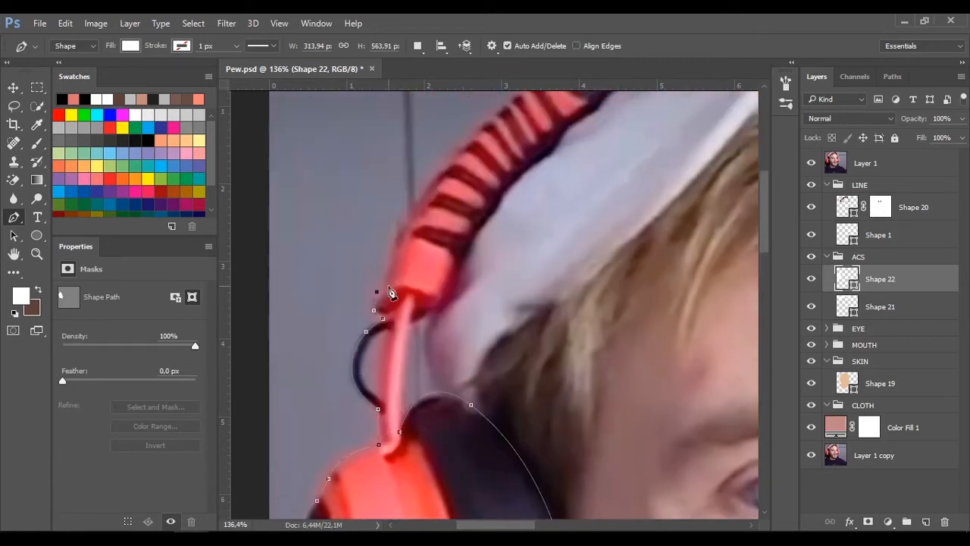
left_click(385, 285)
Step: Trace the headband's outer edge in a long arc that runs past the top of the canvas
scroll(385, 285, "down", 3)
scroll(485, 227, "up", 2)
left_click_drag(545, 185, 708, 165)
scroll(583, 185, "right", 5)
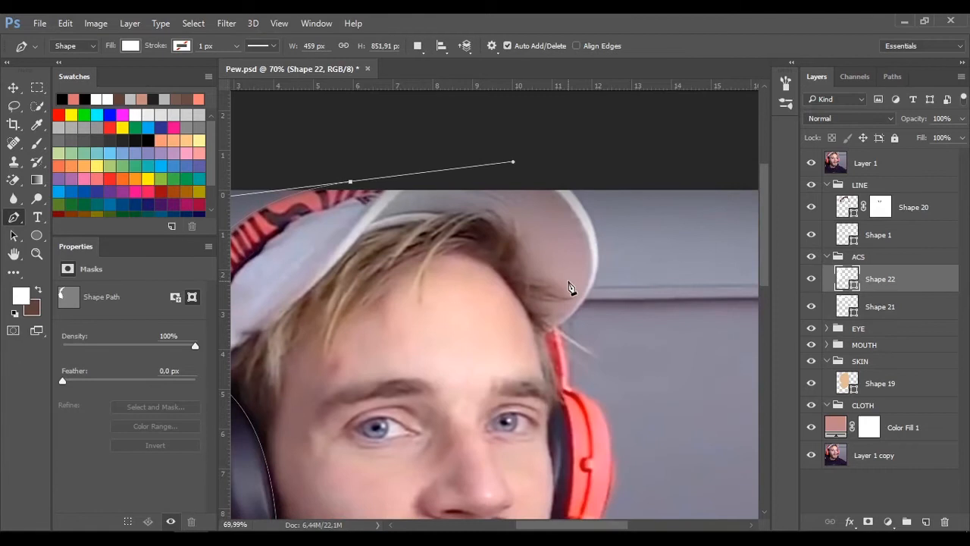
left_click(402, 161)
key("ctrl+z")
left_click(350, 182, "alt")
left_click(391, 181)
Step: Trace the headband's lower edge from the cap down to the end bracket and close the headphone outline at the left ear cup
scroll(336, 236, "up", 5)
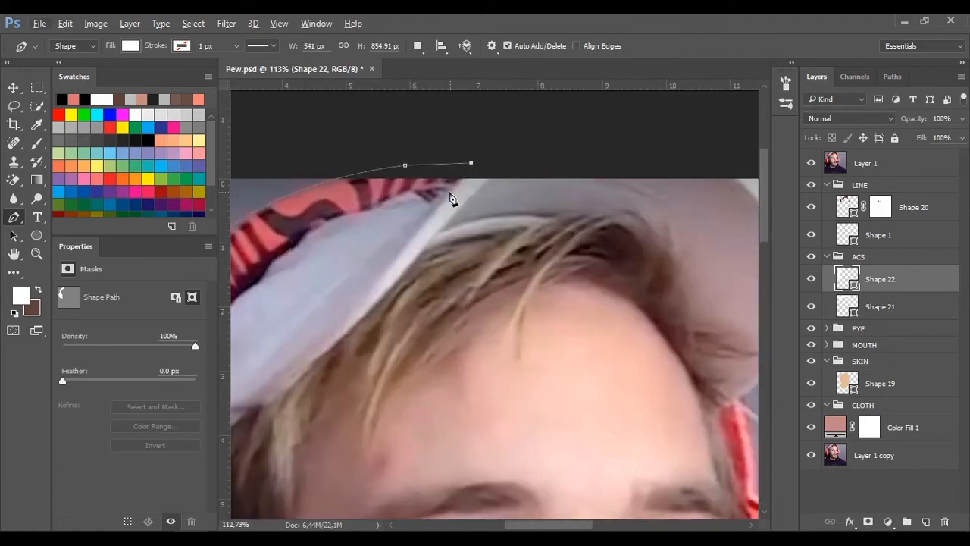
left_click(438, 200)
left_click_drag(292, 247, 404, 239)
left_click_drag(357, 282, 379, 268)
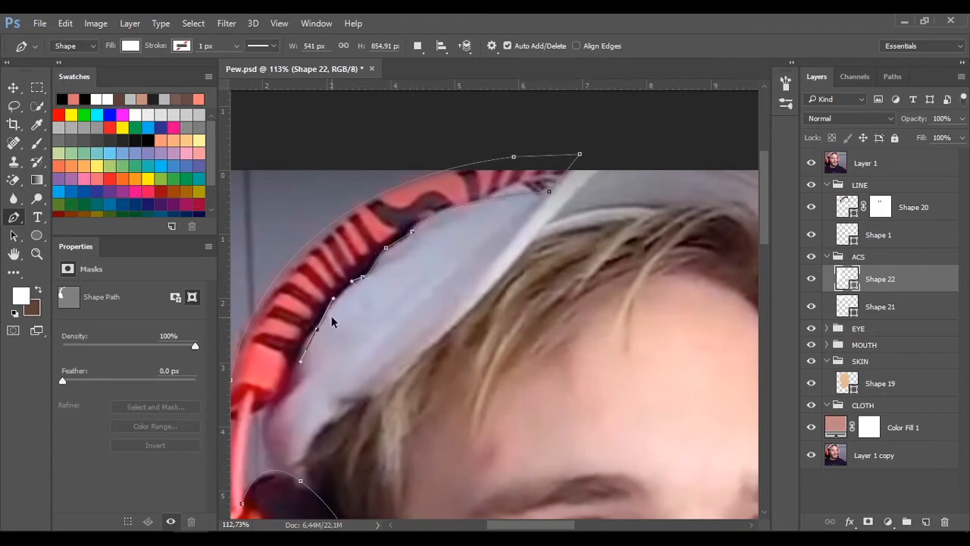
left_click(250, 412)
left_click_drag(305, 415, 330, 359)
left_click(329, 360)
Step: Cut the opening inside the cable loop out of the headphone shape and hide the reference photo
left_click(418, 47)
left_click(455, 122)
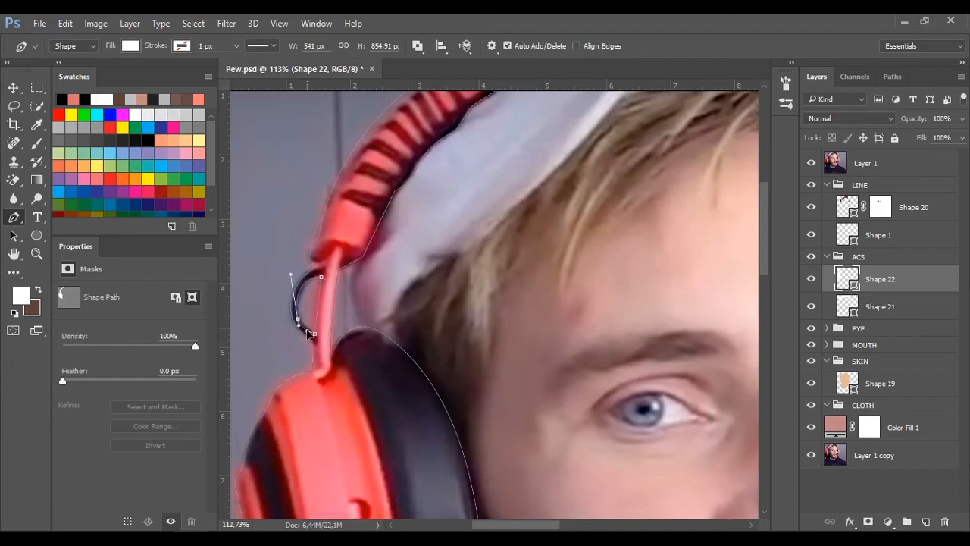
left_click(827, 164)
left_click(811, 163)
scroll(531, 264, "down", 6)
Step: Set the headphone shape's fill color to red
double_click(849, 281)
left_click(189, 215)
left_click(195, 238)
left_click_drag(196, 247, 220, 259)
left_click(404, 208)
Step: Set new paths to combine with the headphone shape, show the photo and trace the right ear cup's outer edge
left_click(416, 47)
left_click(453, 78)
scroll(642, 207, "up", 3)
left_click(811, 163)
scroll(638, 227, "up", 7)
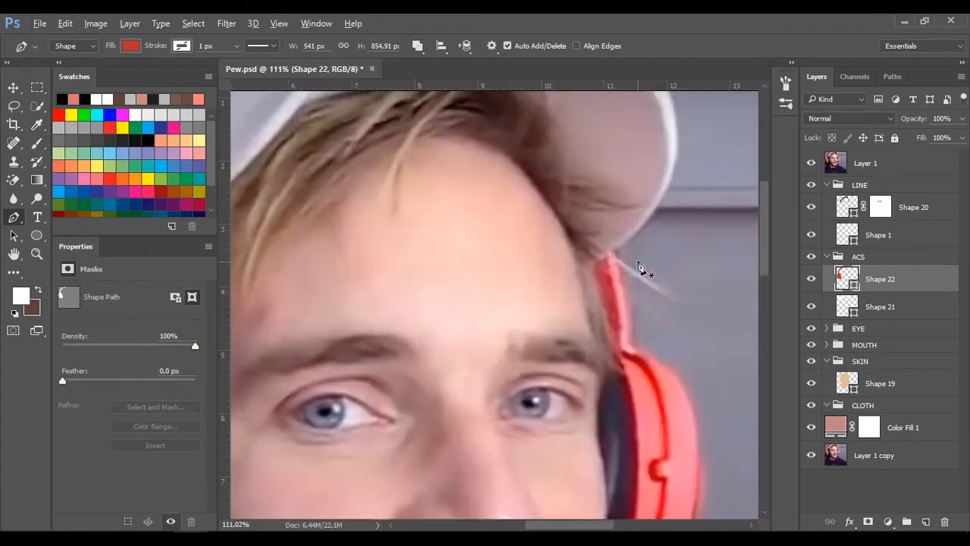
left_click_drag(719, 422, 586, 176)
left_click_drag(561, 172, 571, 233)
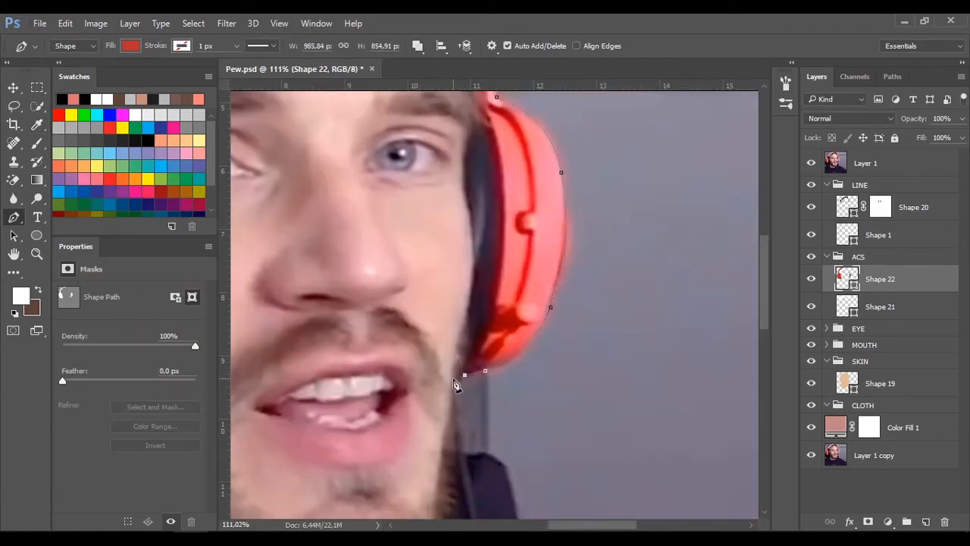
Step: Trace the right ear cup's face-side edge up to the cap, close the path and hide the photo
left_click_drag(475, 267, 476, 258)
left_click_drag(470, 136, 492, 100)
scroll(491, 261, "up", 3)
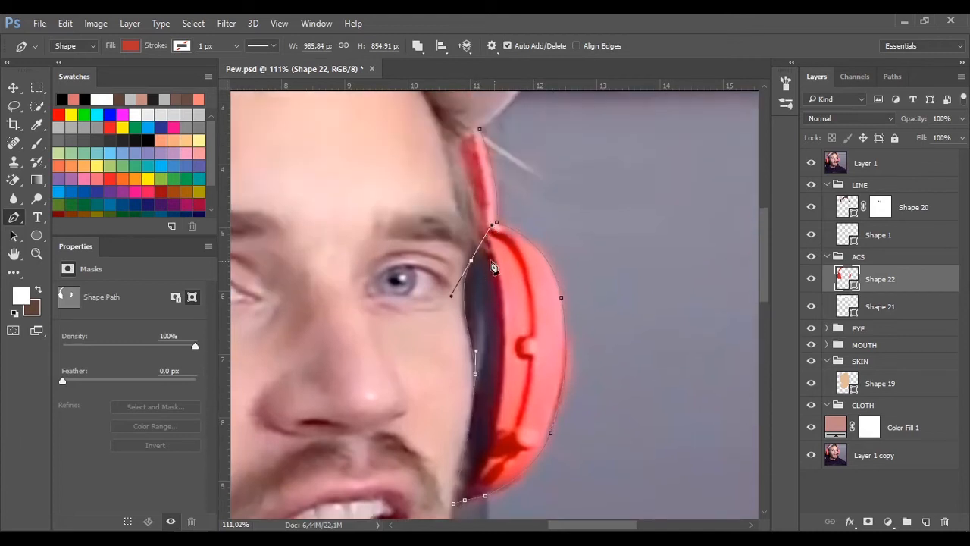
left_click(482, 226)
left_click(459, 144)
left_click(480, 129)
scroll(527, 225, "down", 4)
left_click(811, 163)
Step: Create two groups named HEAD and HAT inside the ACS group
left_click(839, 230)
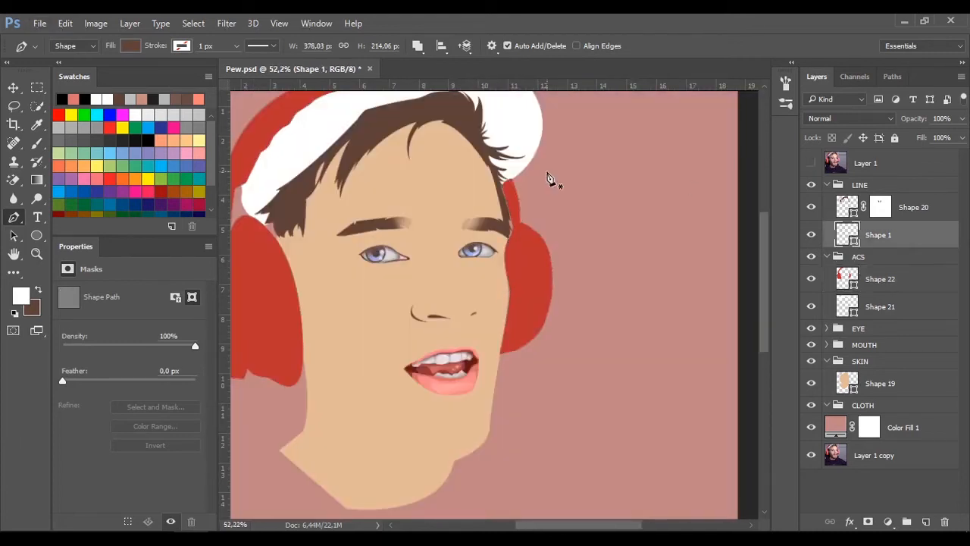
scroll(563, 137, "down", 2)
left_click(909, 279)
scroll(431, 166, "up", 5)
left_click(907, 522)
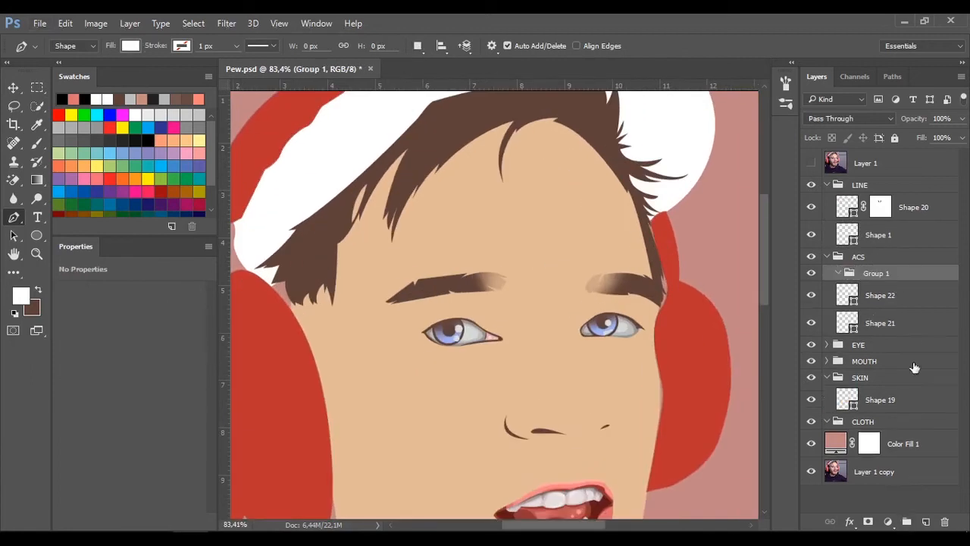
left_click(907, 521)
double_click(874, 273)
type("HEAD")
double_click(882, 290)
type("HAT")
key("Return")
Step: Put the headphone shape in the HEAD group and the cap shape in the HAT group, and collapse the HAT and LINE groups
left_click_drag(878, 317, 873, 275)
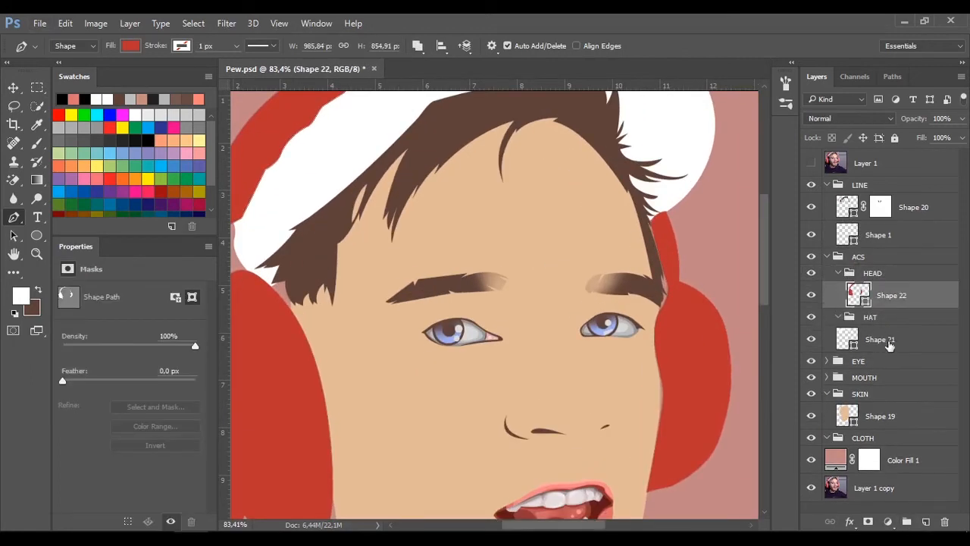
left_click_drag(887, 343, 873, 317)
left_click(838, 317)
left_click(872, 273)
scroll(666, 284, "up", 2)
scroll(667, 284, "down", 4)
left_click(871, 234)
left_click(827, 185)
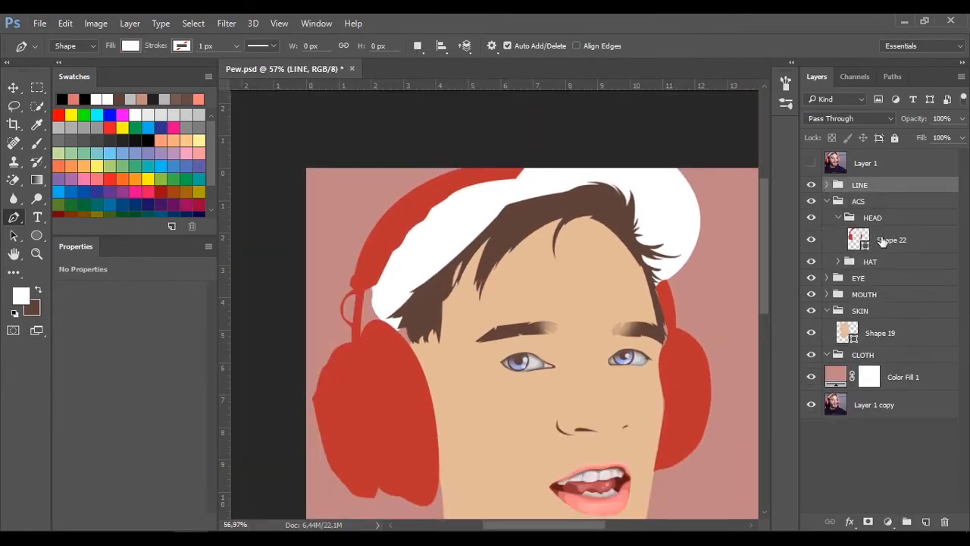
Step: Compare the drawn headphones with the reference photo by toggling the photo layer's visibility
left_click(885, 238)
scroll(691, 283, "down", 3)
left_click(809, 162)
left_click(809, 162)
left_click(809, 162)
left_click(809, 162)
left_click(810, 163)
left_click(810, 163)
left_click(809, 162)
Step: Add a sideburn to the hair shape Shape 20, filling the gap between the cap, the face and the left ear cup
left_click(826, 184)
left_click(909, 207)
scroll(389, 184, "up", 6)
left_click(865, 163)
left_click(909, 207)
left_click(468, 235)
left_click_drag(457, 373, 468, 439)
left_click(400, 332)
left_click(367, 262)
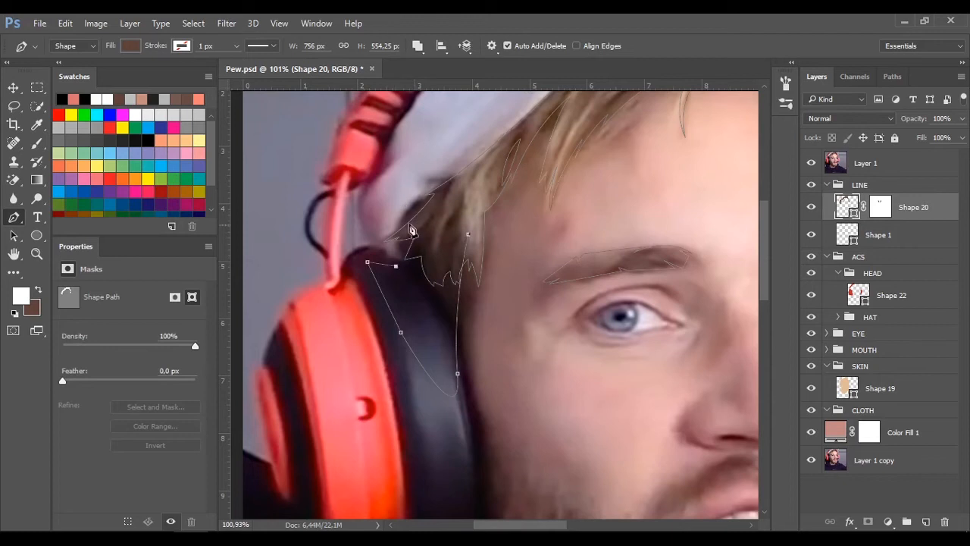
left_click_drag(435, 202, 462, 196)
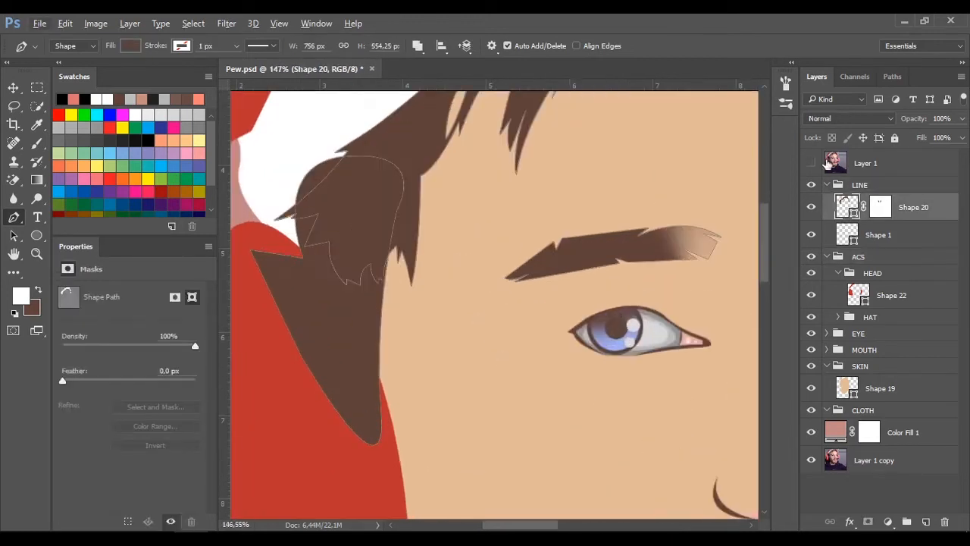
Step: Undo the sideburn's lower part, redraw it along the left ear cushion's edge and hide the photo
key("ctrl+z")
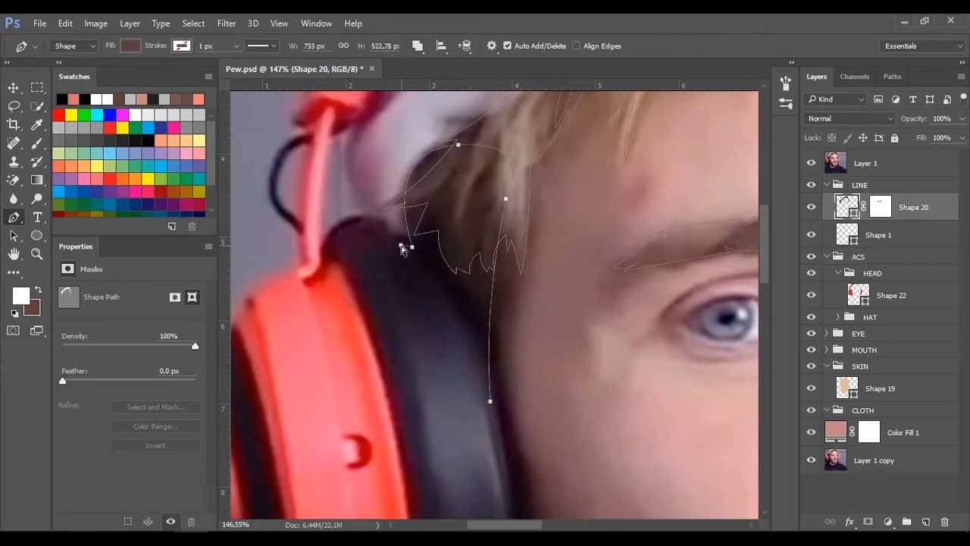
key("ctrl+alt+z")
left_click_drag(492, 384, 502, 485)
left_click(411, 247)
key("ctrl+z")
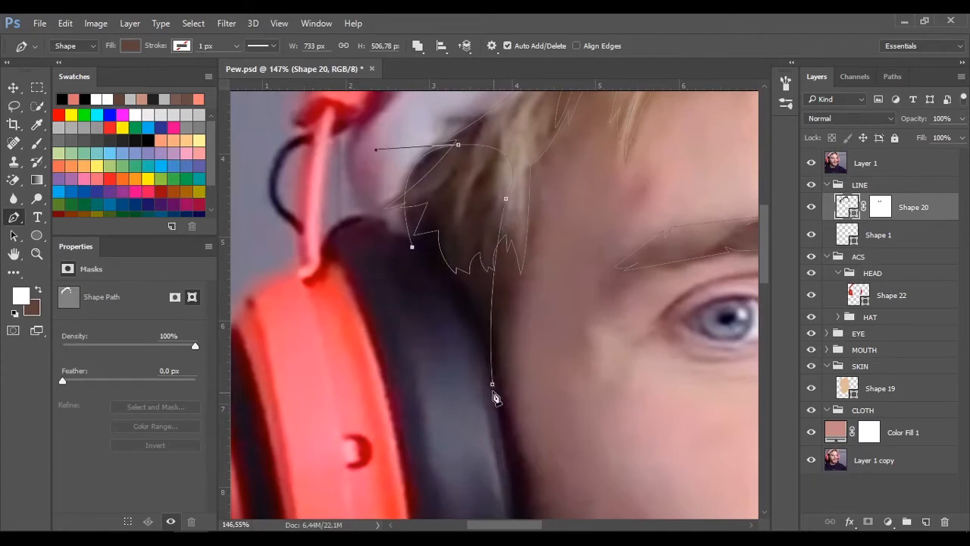
left_click(492, 385)
left_click(882, 201)
left_click(850, 204)
left_click(493, 384, "alt")
left_click_drag(411, 246, 363, 230)
left_click(811, 163)
Step: Adjust the sideburn's anchor points and curves so the hair meets the left ear cushion's edge
left_click(898, 294)
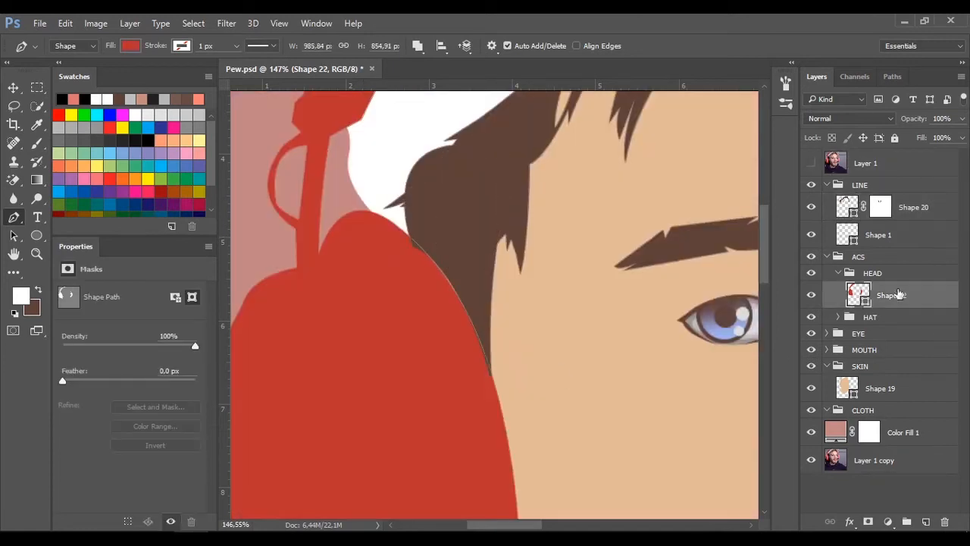
left_click(850, 205)
scroll(528, 385, "up", 4)
left_click(461, 382, "ctrl")
left_click_drag(461, 382, 462, 370)
left_click_drag(396, 145, 464, 274)
left_click_drag(375, 231, 367, 212)
left_click_drag(455, 255, 458, 264)
Step: Save the document and collapse the LINE group
left_click(859, 257)
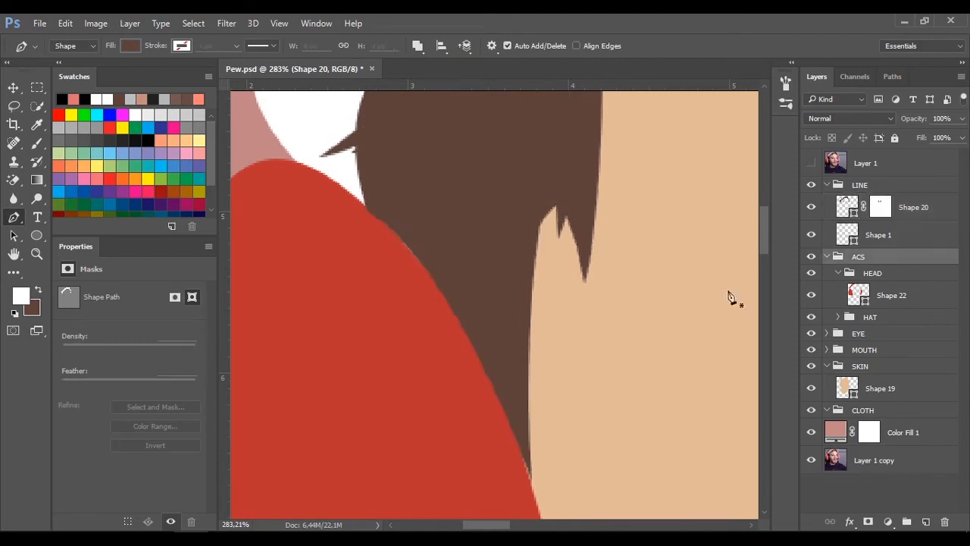
scroll(554, 379, "down", 6)
left_click_drag(559, 405, 529, 380)
key("ctrl+s")
left_click(827, 256)
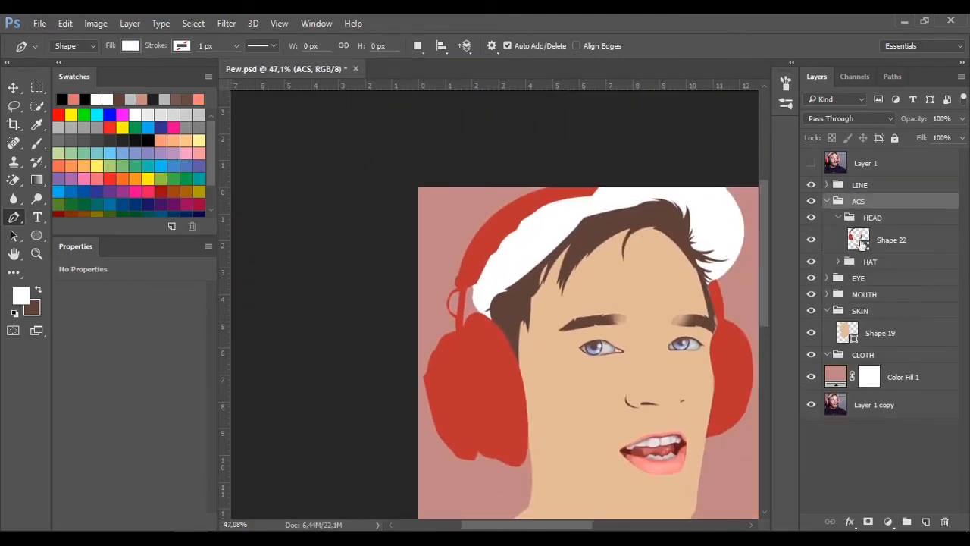
Step: Trace the dark outer band of the left ear cup as a new shape above the headphone shape
scroll(423, 334, "up", 5)
left_click_drag(421, 327, 416, 291)
left_click_drag(383, 216, 353, 221)
left_click(406, 158)
left_click(421, 182)
left_click_drag(458, 360, 463, 431)
left_click(411, 435)
left_click(408, 374)
left_click_drag(406, 158, 406, 149)
Step: Trace the left ear cup's dark cushion down its shell side, around the bottom and up along the face in the same shape
left_click_drag(506, 132, 489, 178)
left_click_drag(533, 379, 540, 502)
scroll(536, 454, "down", 2)
left_click_drag(523, 201, 523, 209, "ctrl")
scroll(527, 242, "down", 1)
left_click(515, 421)
scroll(624, 459, "down", 1)
left_click_drag(630, 456, 654, 380)
scroll(643, 366, "up", 4)
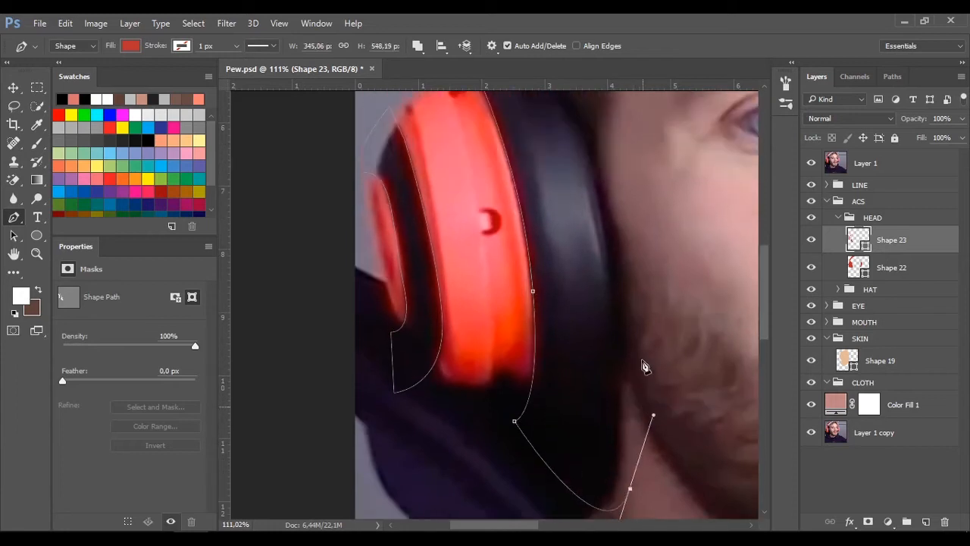
left_click(566, 151)
left_click_drag(464, 188, 466, 280, "alt")
Step: Trace the thin cable loop beside the headband's slider as another path of the dark shape
scroll(548, 228, "up", 4)
scroll(446, 282, "up", 3)
left_click(812, 161)
scroll(450, 303, "up", 3)
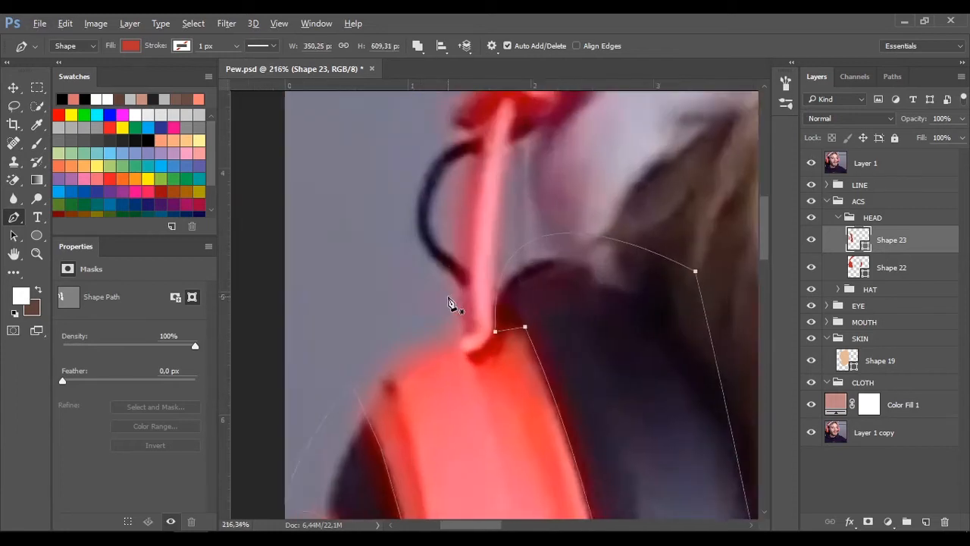
left_click_drag(482, 140, 487, 127)
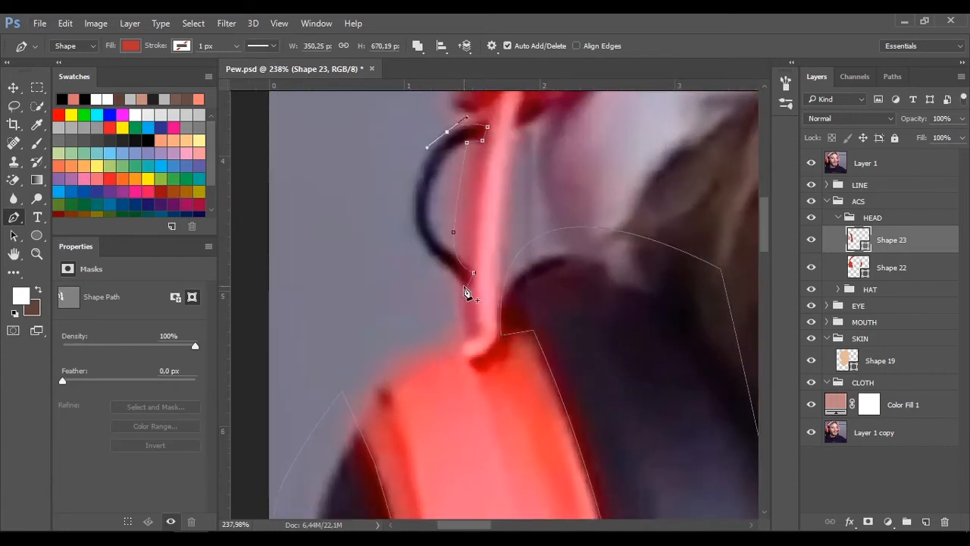
left_click_drag(465, 289, 630, 333)
Step: Hide the photo, clip Shape 23 to the red headphone shape and fill it with a very dark maroon
left_click(811, 163)
left_click(939, 253, "alt")
double_click(871, 241)
left_click(225, 365)
left_click(405, 208)
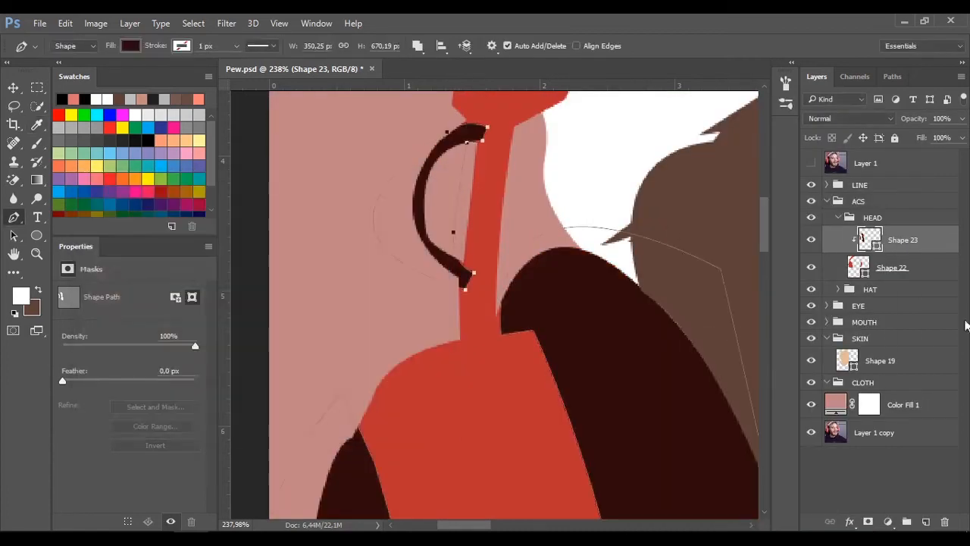
Step: Move the left cushion path's face-side anchor outward so the dark fill covers more of the cushion's edge
left_click(890, 306)
scroll(734, 294, "down", 8)
left_click_drag(705, 285, 688, 264)
left_click(902, 241)
scroll(629, 324, "up", 4)
left_click_drag(621, 321, 653, 301)
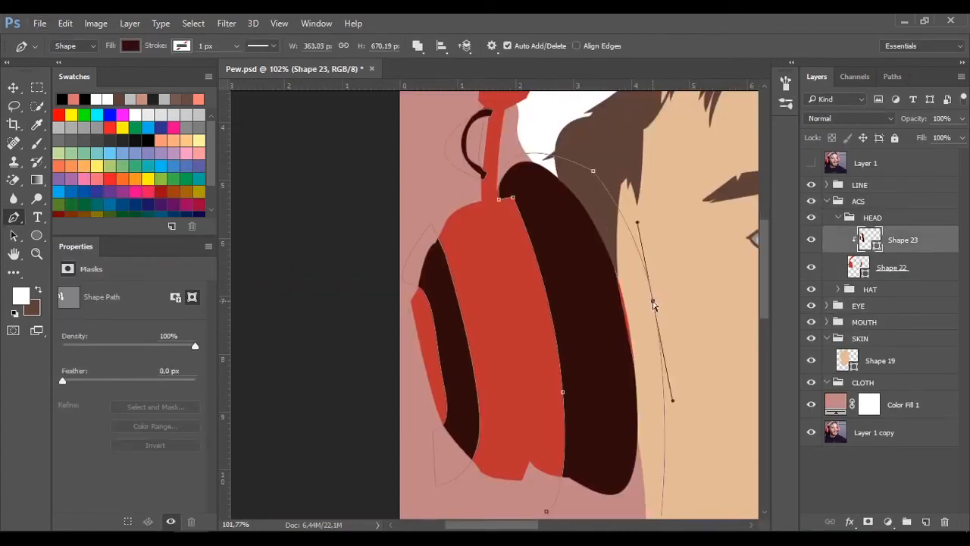
left_click(898, 202)
scroll(326, 363, "down", 7)
Step: Show the photo and trace the boundary between the right ear cup's red shell and dark cushion in Shape 23
left_click(933, 241)
scroll(564, 216, "up", 3)
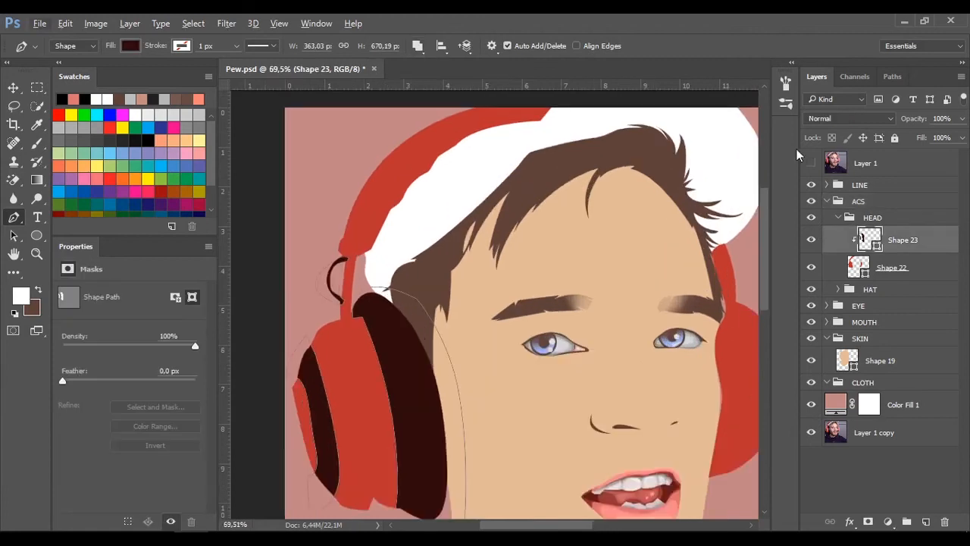
left_click(812, 163)
scroll(726, 318, "up", 10)
left_click_drag(725, 318, 624, 222)
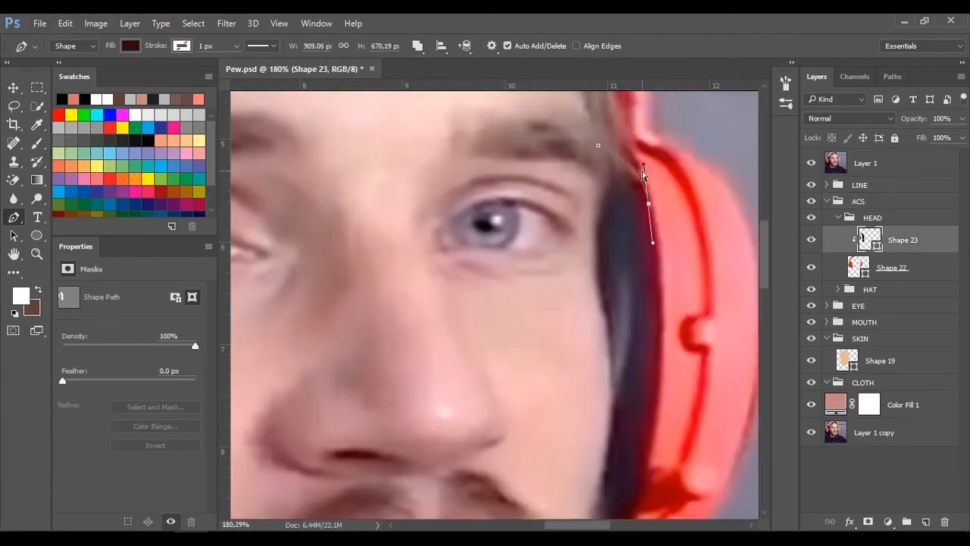
scroll(656, 381, "down", 4)
left_click_drag(604, 369, 533, 500)
Step: Close the right cushion's path along the face side back to its top point and hide the photo
scroll(533, 454, "up", 3)
left_click(535, 295)
scroll(561, 250, "up", 5)
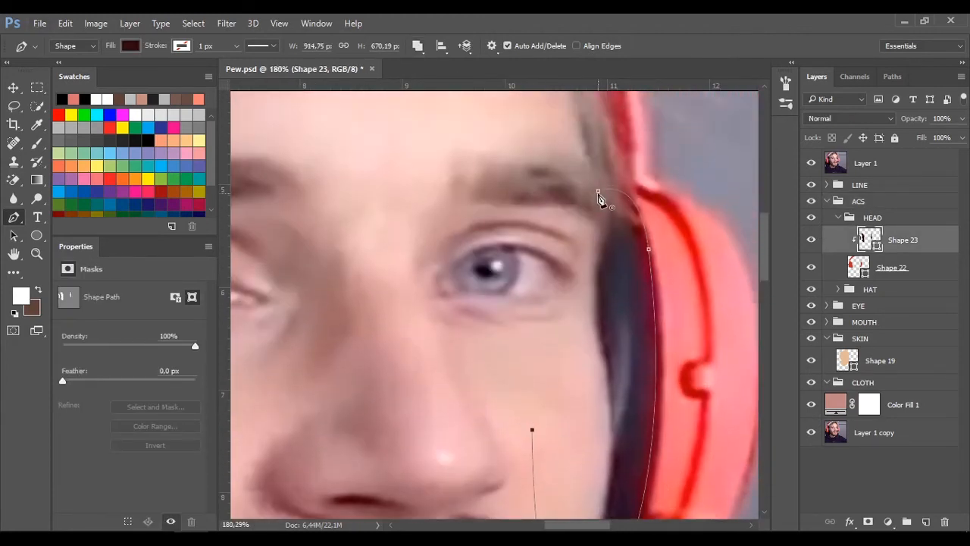
left_click(598, 192)
left_click(812, 163)
left_click(895, 163)
scroll(516, 258, "down", 10)
Step: Show the photo and trace the headband's dark stripes and inner edge as a new clipped shape above the red headphone shape
left_click(810, 163)
left_click(901, 240)
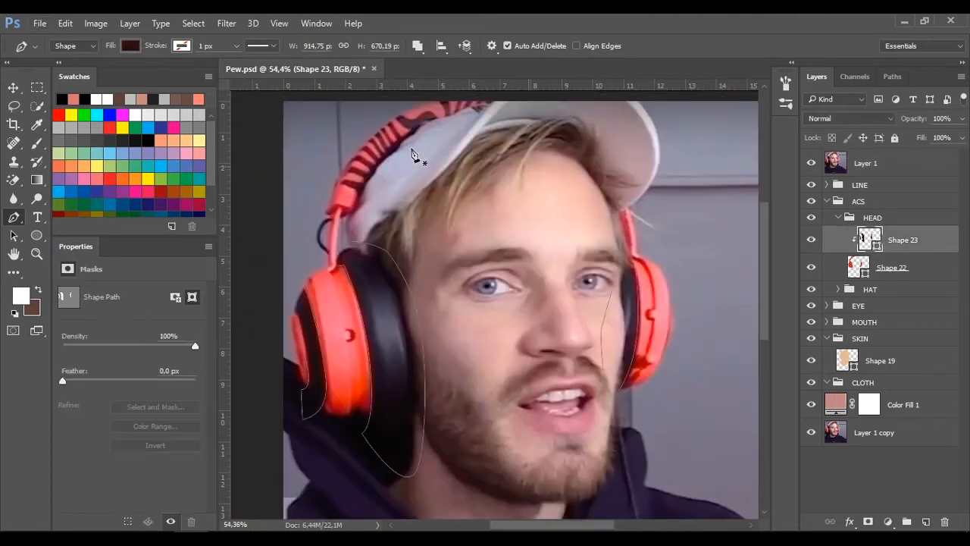
scroll(322, 291, "up", 5)
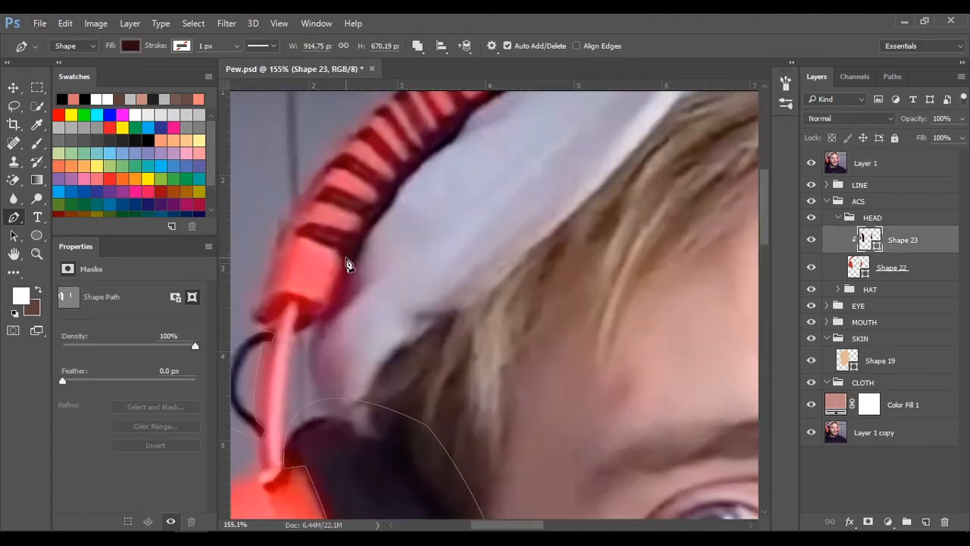
left_click(348, 283)
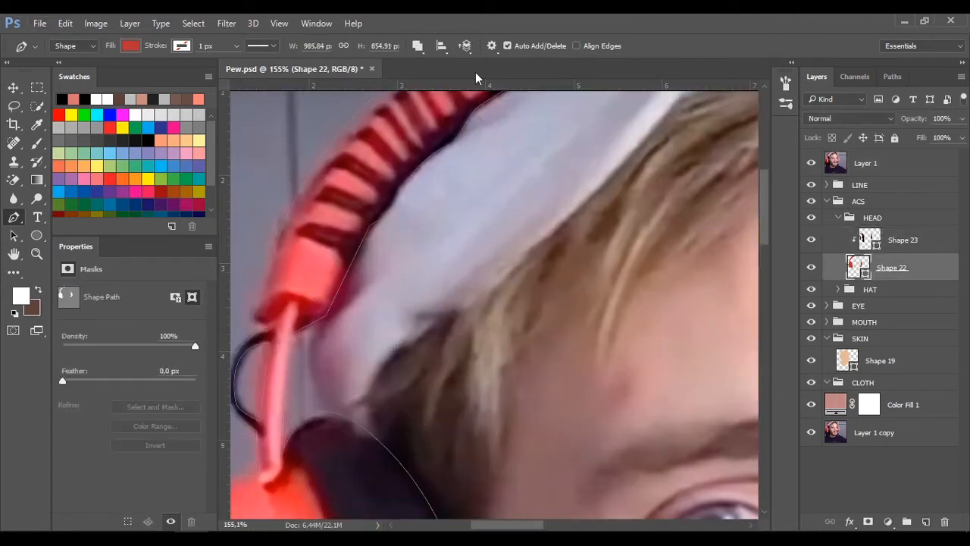
left_click(340, 250)
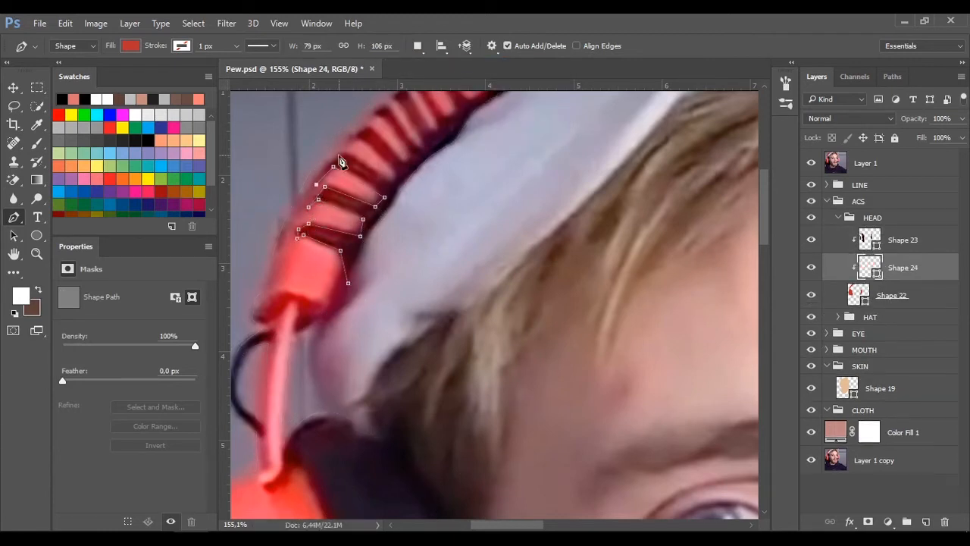
scroll(402, 186, "up", 3)
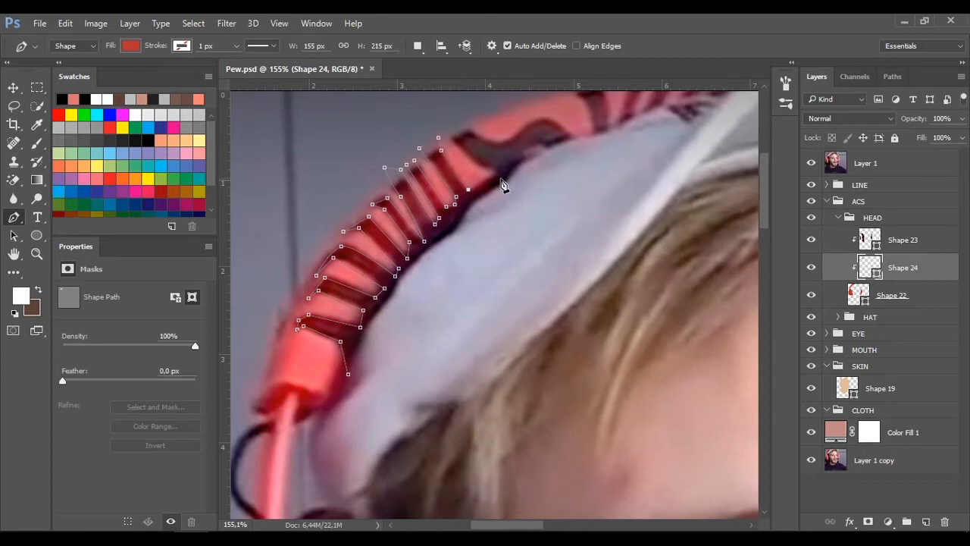
left_click_drag(595, 160, 509, 195)
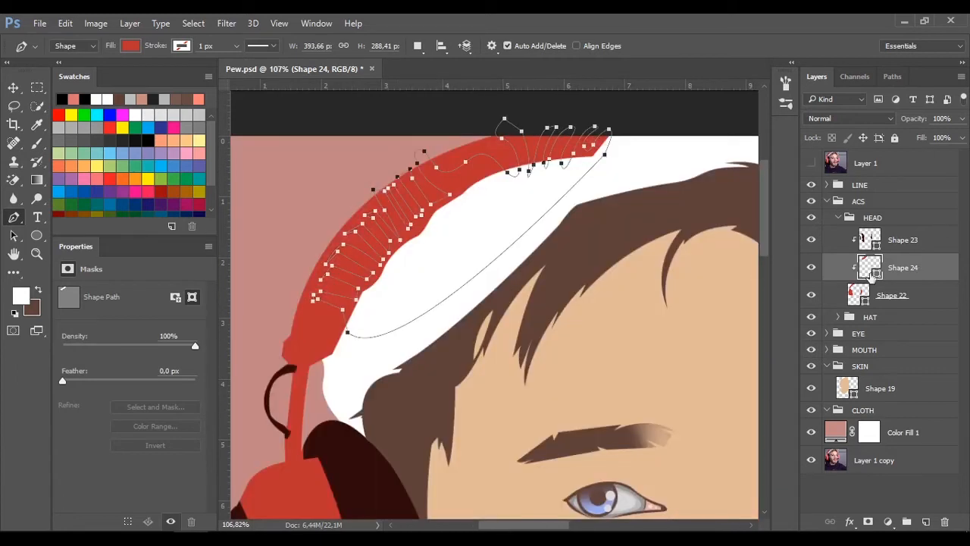
Step: Fill the headband stripe shape with dark red and set new paths to combine with it
double_click(870, 266)
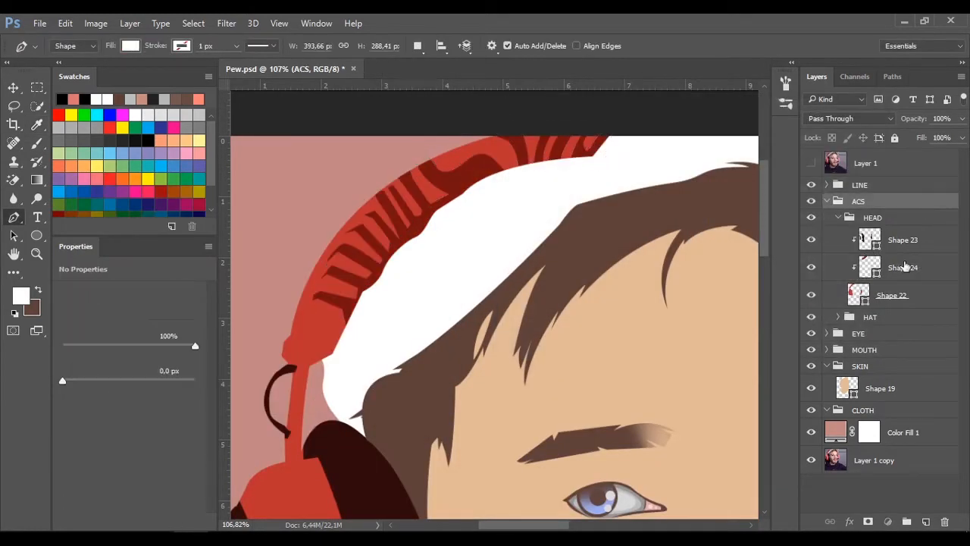
left_click(418, 45)
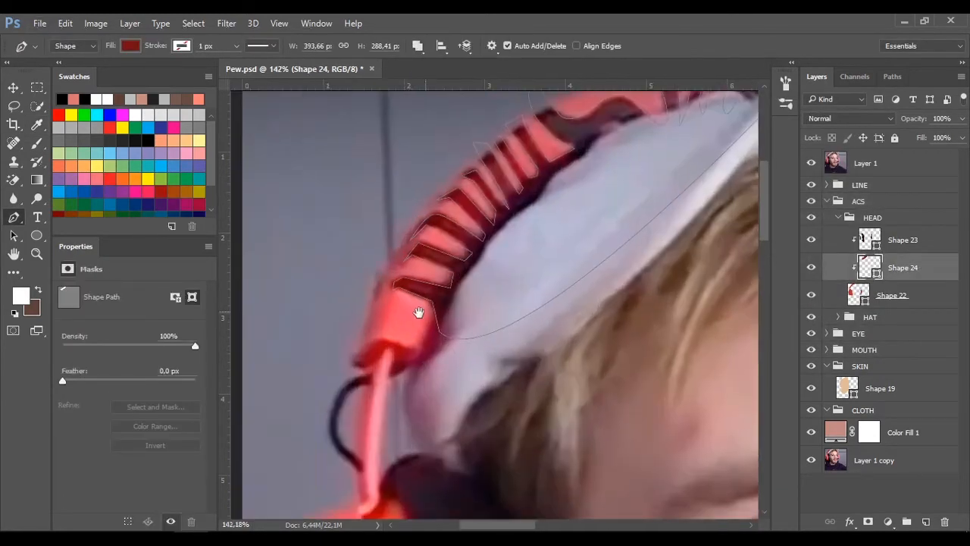
left_click(891, 295)
scroll(424, 109, "down", 1)
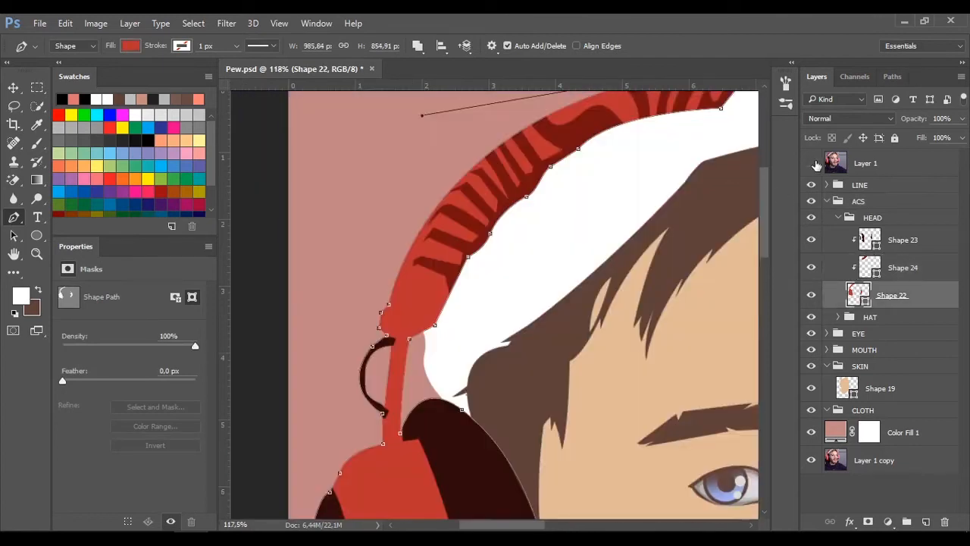
scroll(442, 112, "up", 1)
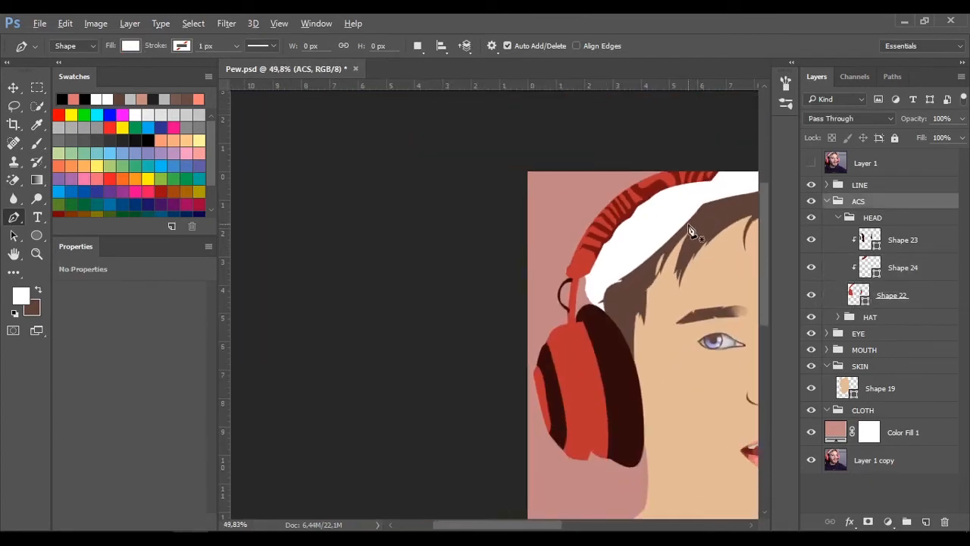
Step: Show the photo, trace the shadow under the left end of the headband as a new shape above Shape 24, and hide the photo
left_click(811, 163)
scroll(593, 169, "up", 3)
left_click(914, 266)
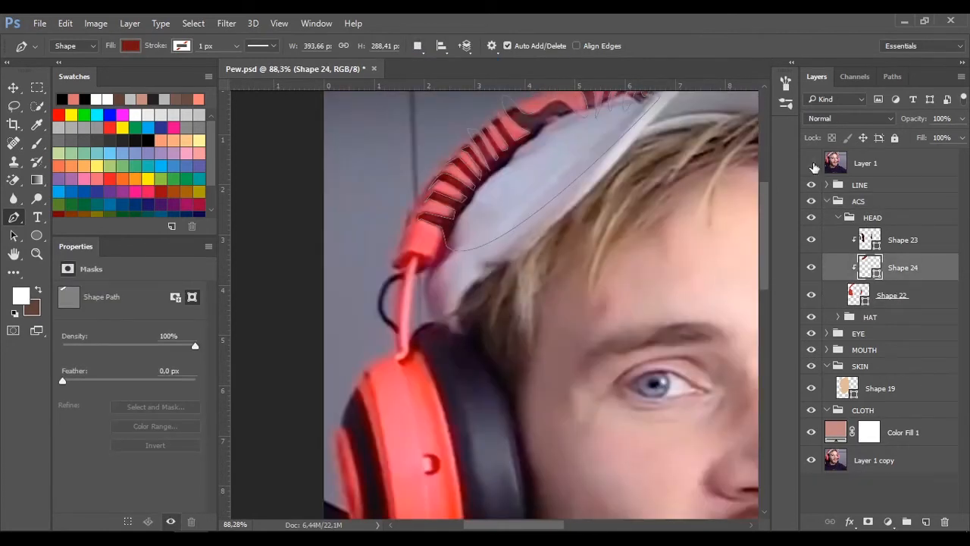
scroll(421, 285, "up", 3)
left_click(375, 263)
left_click(403, 233)
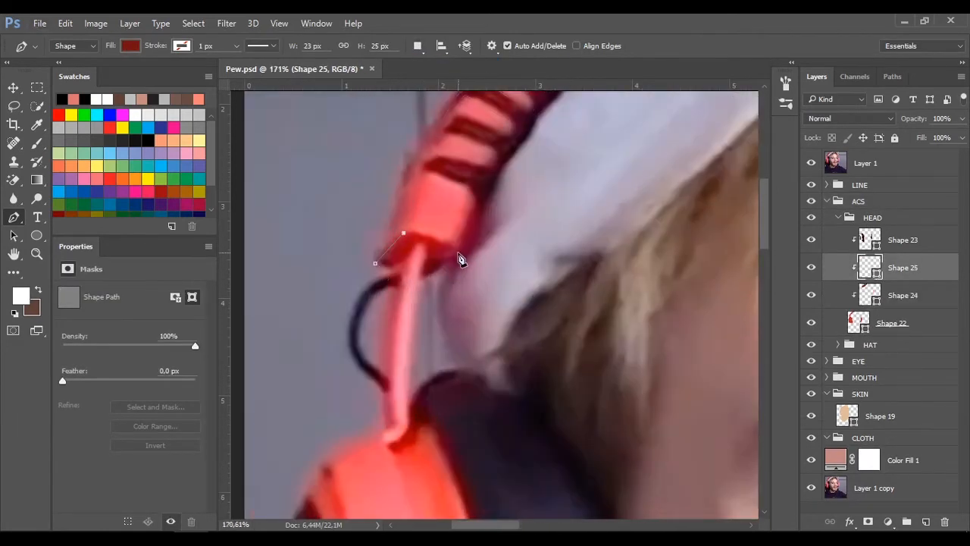
scroll(552, 262, "down", 3)
left_click_drag(524, 257, 512, 280)
left_click(466, 285)
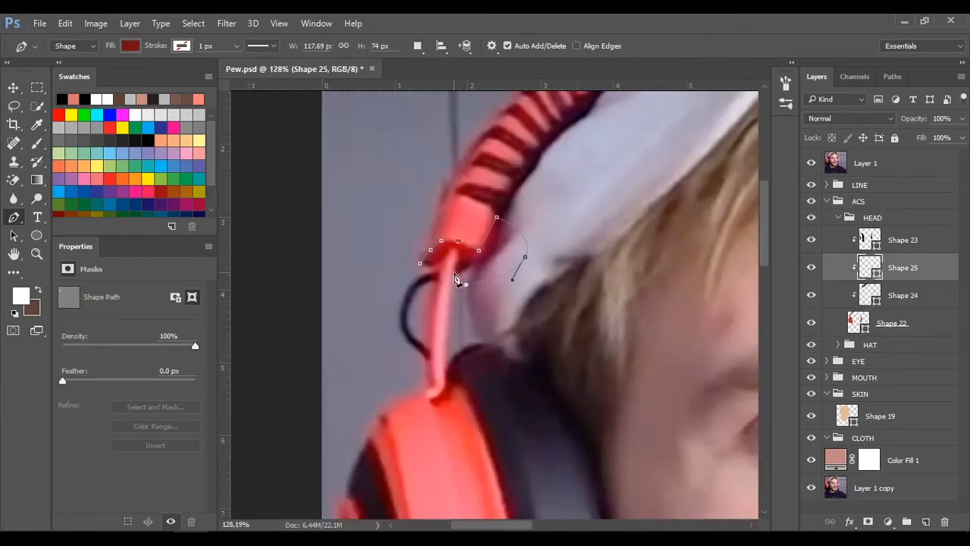
left_click(421, 264)
left_click(810, 163)
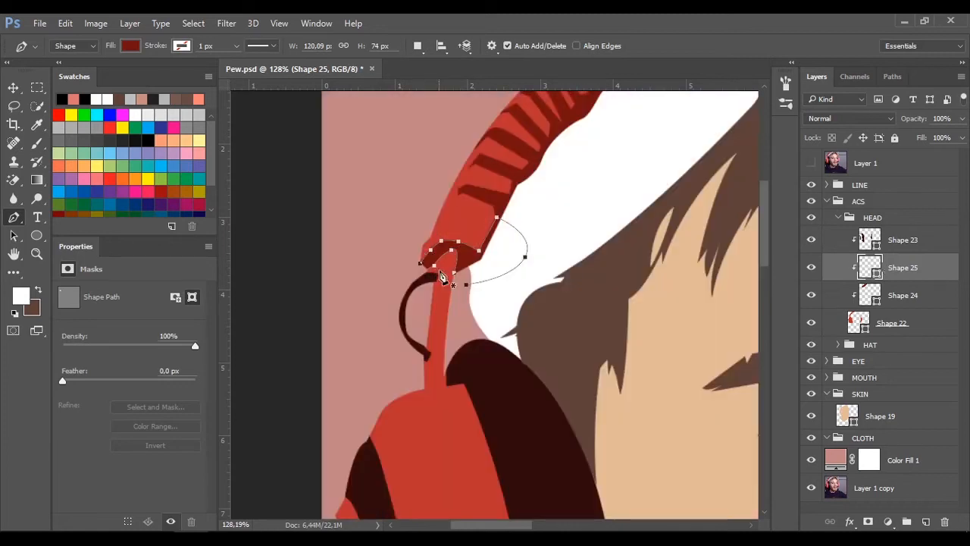
Step: Fill the shadow shape at the headband's end with very dark red 511111
scroll(444, 277, "up", 3)
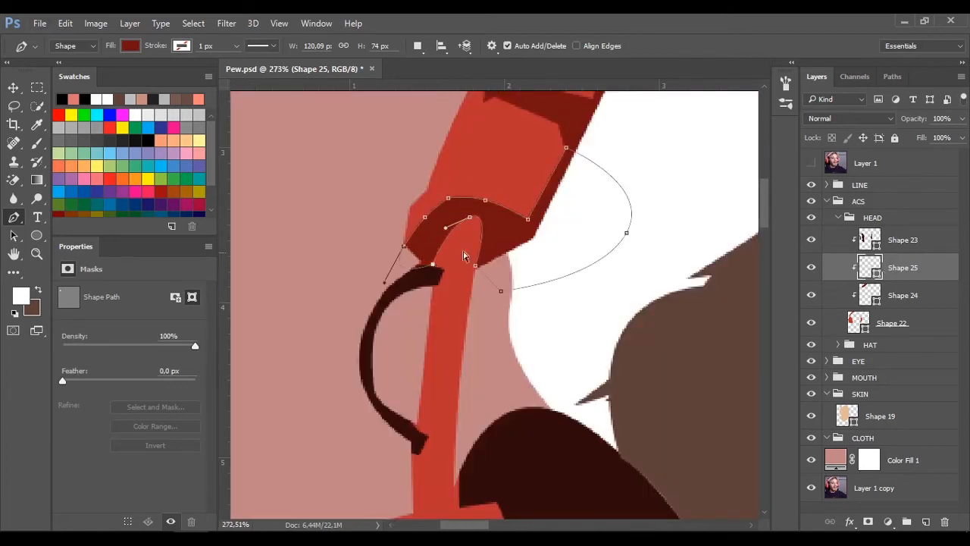
left_click(859, 200)
scroll(609, 232, "down", 10)
scroll(716, 251, "up", 4)
double_click(869, 267)
left_click(163, 240)
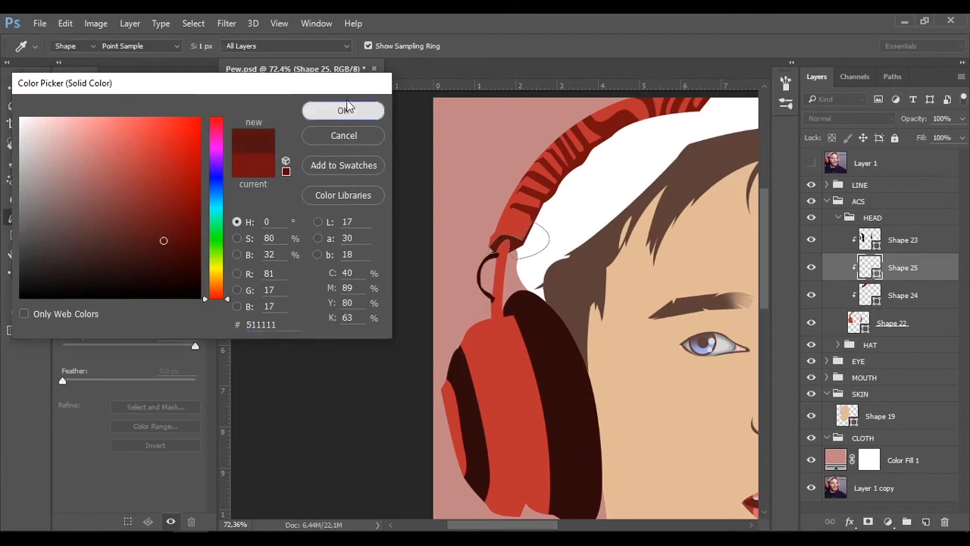
left_click(347, 109)
Step: Recolour the headband stripes in Shape 24 to a brighter dark red and compare with the photo
left_click(872, 218)
scroll(525, 272, "down", 5)
left_click(904, 292)
double_click(869, 293)
left_click(183, 202)
left_click(344, 110)
left_click(811, 164)
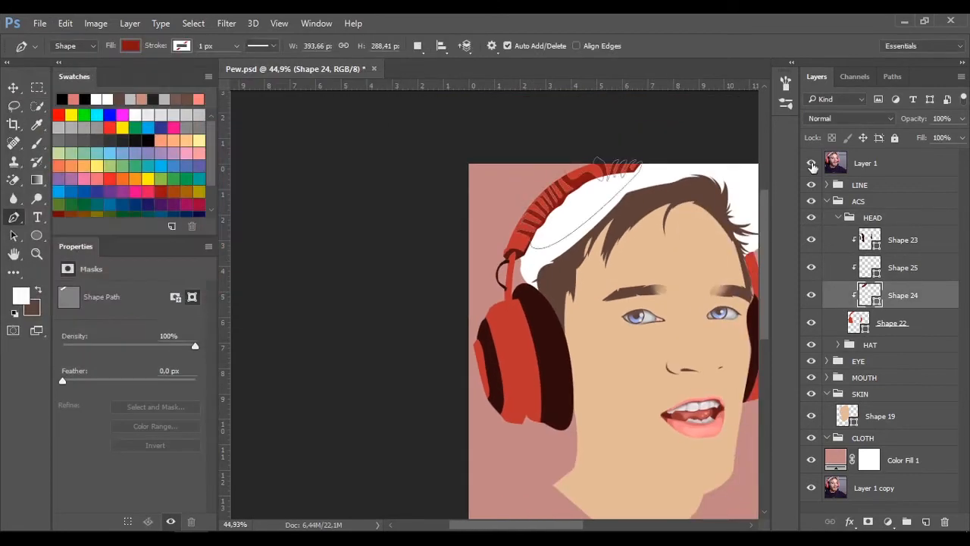
left_click(811, 164)
Step: Recolour the base headphone shape, Shape 22, to a brighter red
double_click(859, 322)
left_click(152, 147)
left_click(342, 110)
scroll(609, 231, "up", 4)
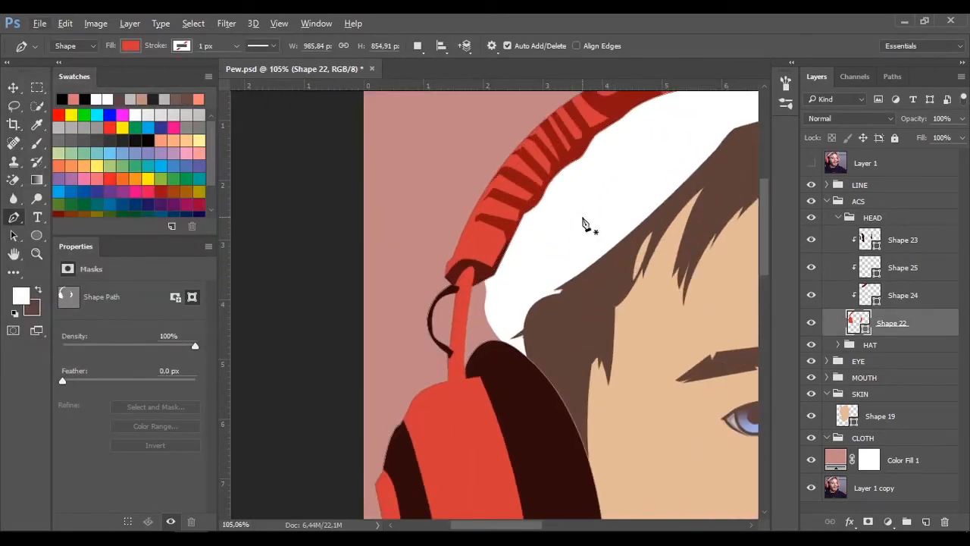
Step: Trace a thin shadow along the headband's inner edge above the cap in Shape 25, checking it against the photo
left_click(903, 268)
left_click_drag(576, 190, 502, 229)
left_click(811, 164)
left_click(811, 164)
left_click_drag(532, 188, 622, 129)
left_click_drag(549, 173, 475, 237)
left_click_drag(643, 187, 666, 201)
left_click(809, 164)
left_click(809, 163)
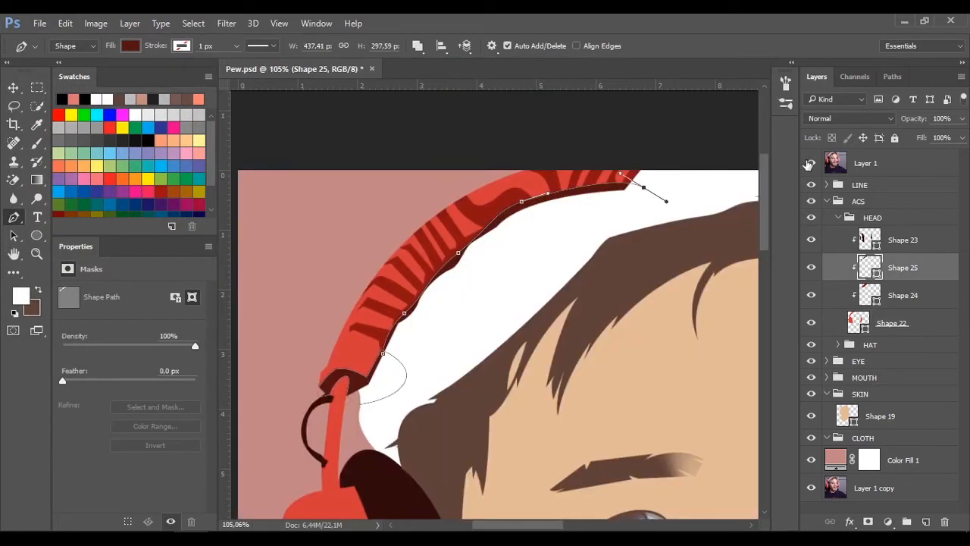
Step: Close the inner headband shadow's path across the cap, hide the photo and deselect the shape
left_click(810, 164)
left_click(644, 187, "alt")
left_click(385, 387)
left_click(811, 164)
left_click(859, 185)
scroll(583, 269, "down", 4)
left_click_drag(502, 353, 353, 216)
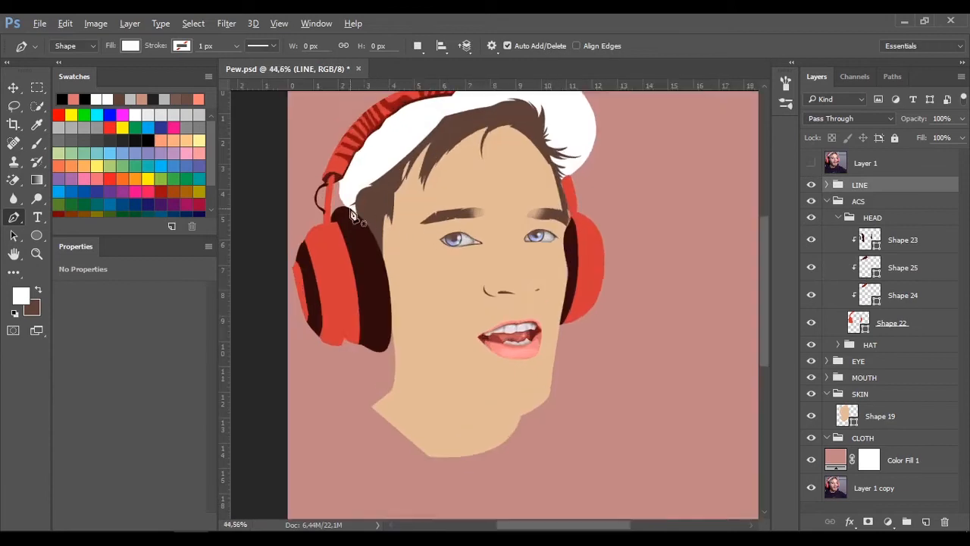
scroll(353, 216, "up", 4)
Step: Trace a thin shadow along the headband's outer edge in Shape 25 and close its path over the background
left_click(903, 239)
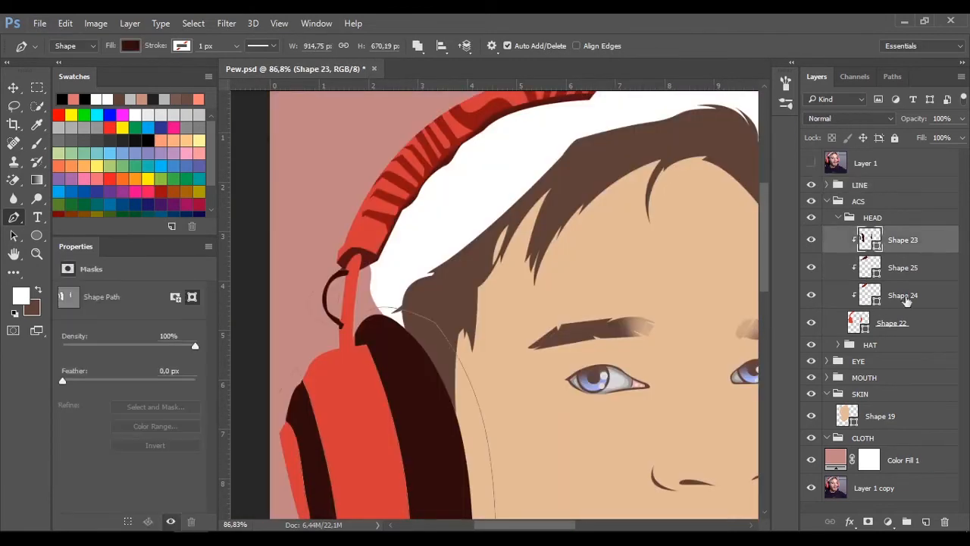
left_click(902, 268)
left_click_drag(345, 253, 414, 273)
left_click_drag(561, 139, 535, 199)
left_click_drag(390, 319, 395, 317)
left_click(811, 163)
left_click(811, 163)
left_click_drag(553, 149, 644, 137)
left_click(359, 168)
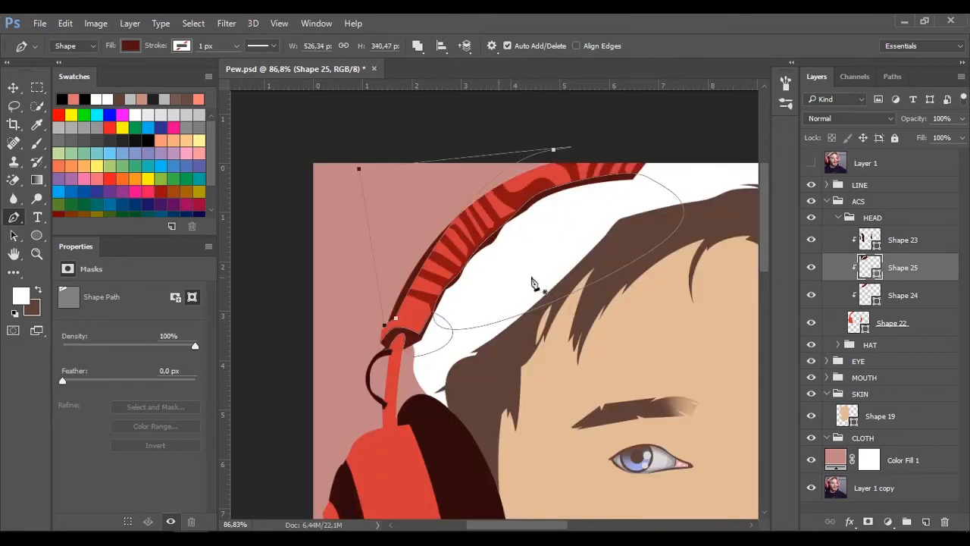
Step: Add a layer mask to Shape 25, switch to the Brush tool and save the document
left_click(868, 521)
left_click(892, 344)
left_click(905, 270)
key("b")
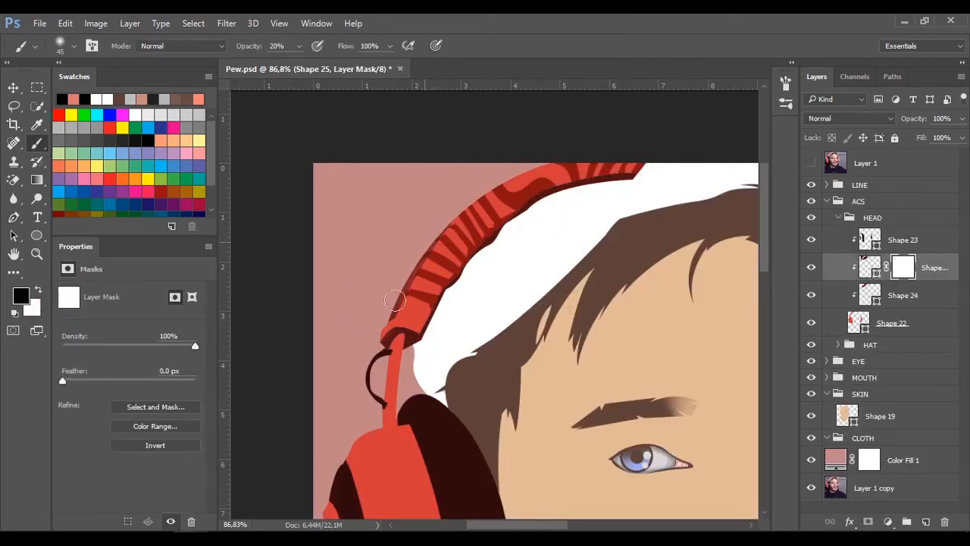
key("ctrl+s")
Step: Reshape the top curve of the headband's outer shadow and save the document
key("p")
scroll(519, 214, "up", 2)
left_click_drag(561, 136, 591, 136)
left_click_drag(483, 150, 441, 165)
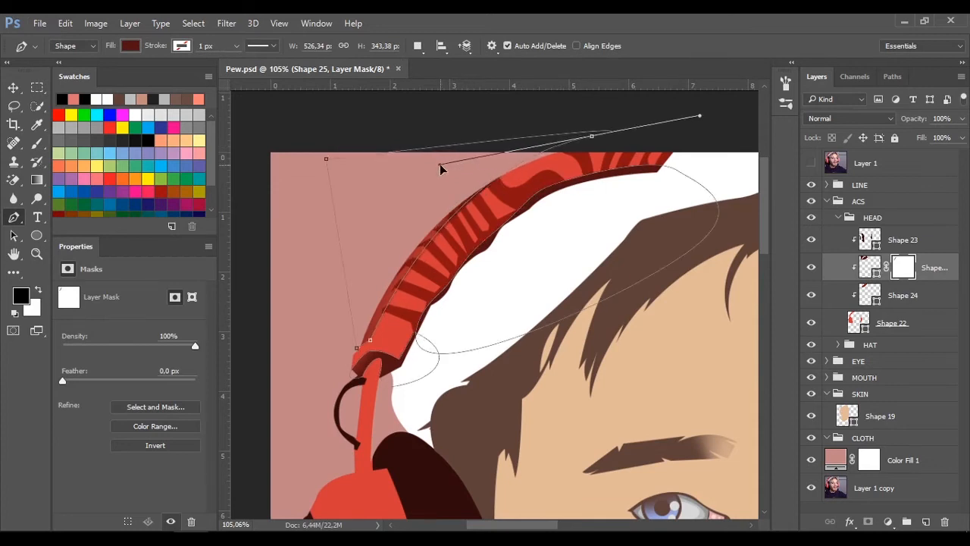
left_click(902, 295)
left_click(860, 185)
key("ctrl+a")
scroll(594, 392, "down", 5)
key("ctrl+s")
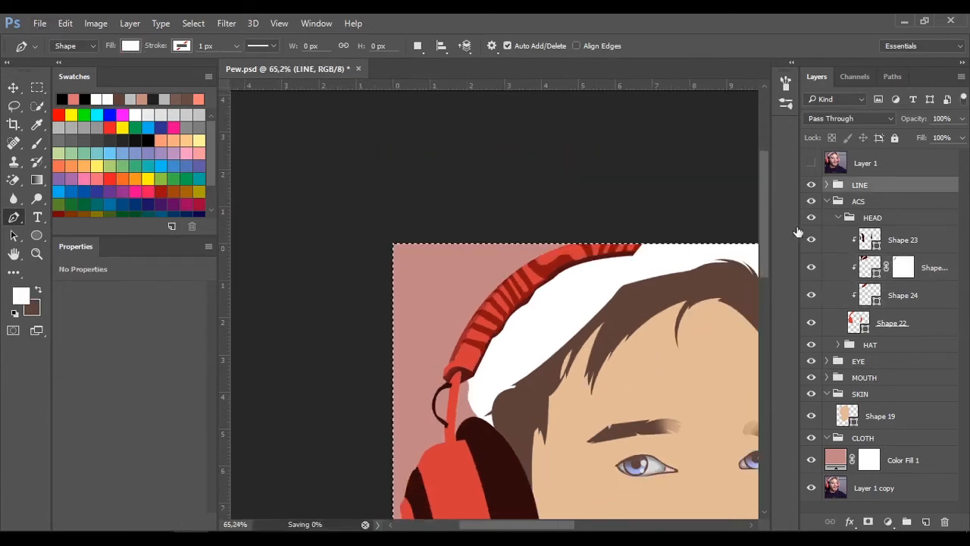
Step: Clear the selection around the whole canvas and return to the Pen tool
left_click(870, 345)
left_click(14, 107)
right_click(435, 180)
left_click(638, 303)
mouse_move(690, 431)
left_mouse_down()
mouse_move(656, 369)
mouse_move(638, 286)
left_mouse_up()
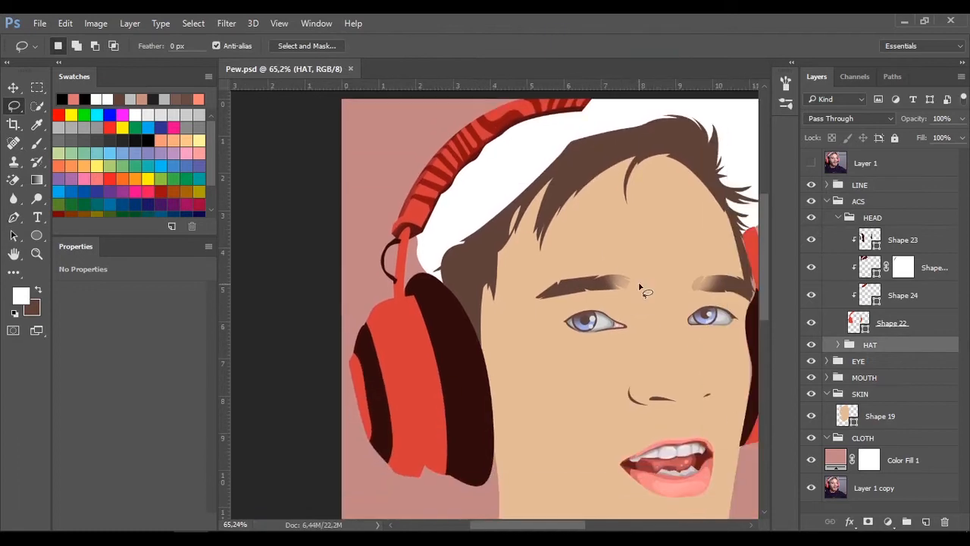
key("p")
Step: Trace the highlight on the thin arm above the left ear cup as a new shape above Shape 23 and hide the photo
left_click(838, 265)
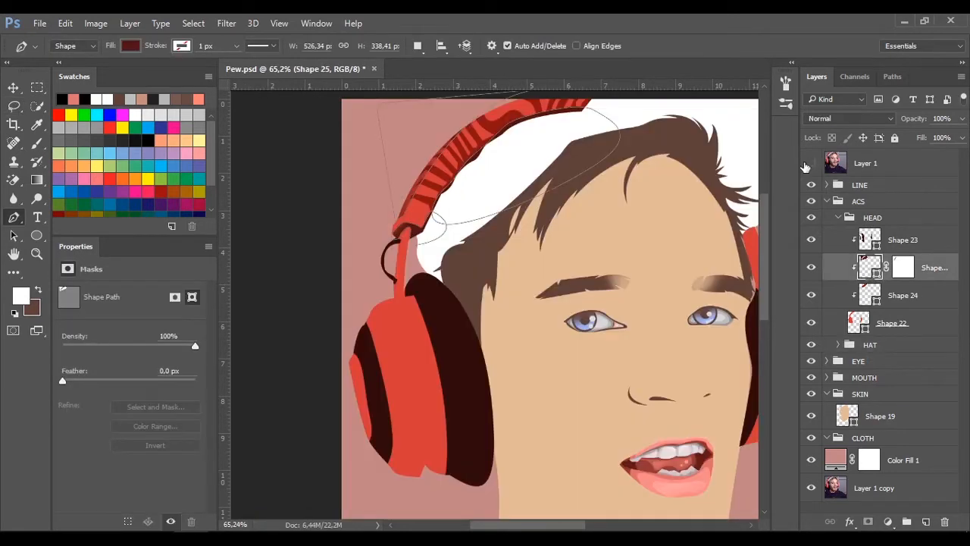
left_click(811, 164)
scroll(380, 172, "up", 7)
left_click(892, 322)
left_click(879, 241)
left_click(811, 164)
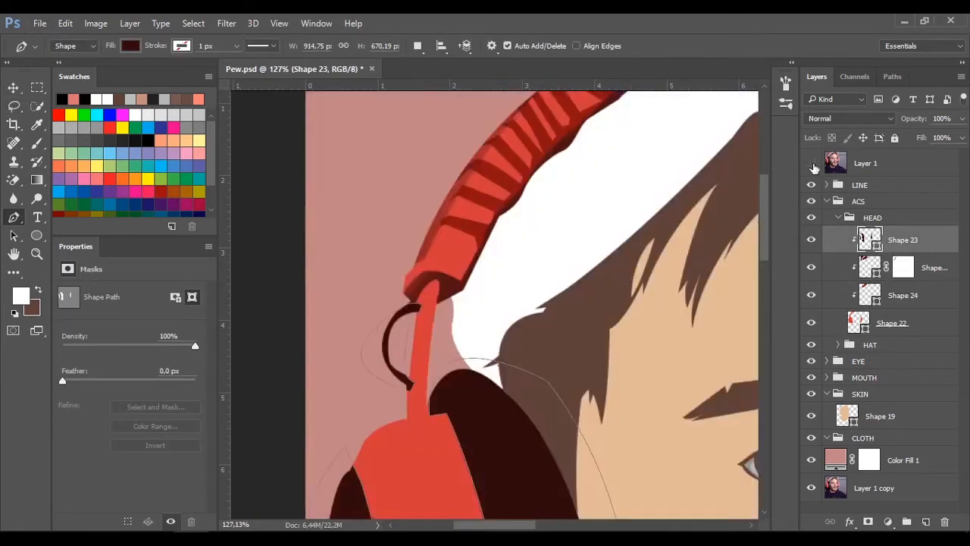
left_click(812, 164)
left_click(438, 284)
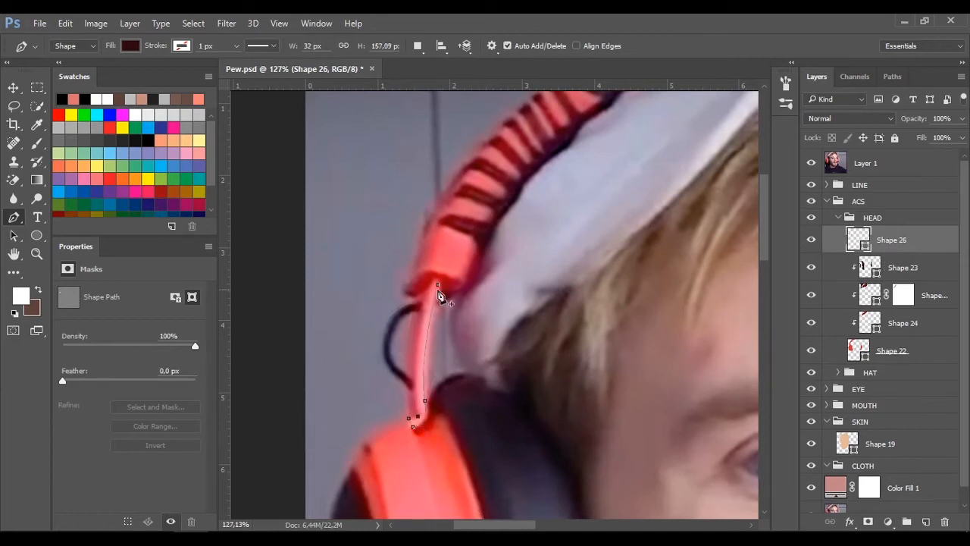
left_click(812, 164)
Step: Clip the arm highlight shape to the layers below and fill it with light red
left_click(869, 253, "alt")
double_click(870, 240)
left_click_drag(149, 148, 142, 118)
left_click(344, 110)
left_click(812, 163)
left_click(812, 163)
Step: Show the photo and trace the left ear cup's shadow from the arm's base down the cushion edge in Shape 25
left_click(870, 295)
scroll(621, 114, "down", 1)
left_click(812, 163)
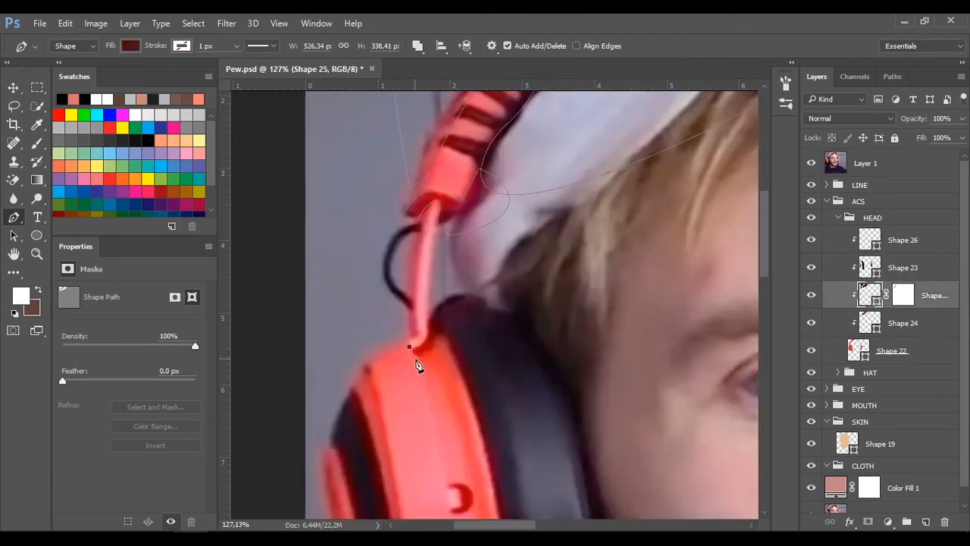
scroll(422, 364, "up", 3)
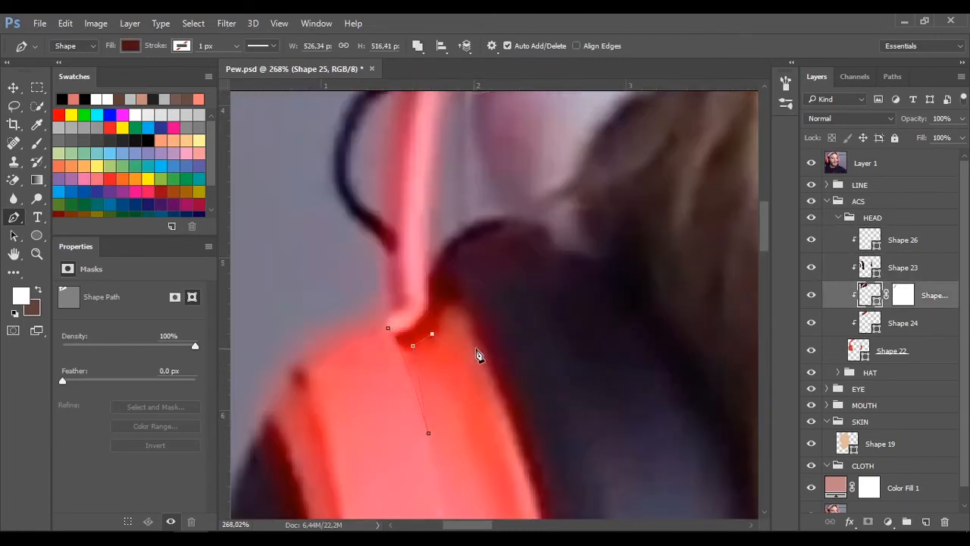
left_click_drag(471, 325, 496, 378)
scroll(523, 386, "down", 3)
scroll(544, 411, "down", 2)
left_click_drag(526, 444, 535, 496)
left_click_drag(519, 391, 511, 304)
left_click_drag(526, 443, 528, 456)
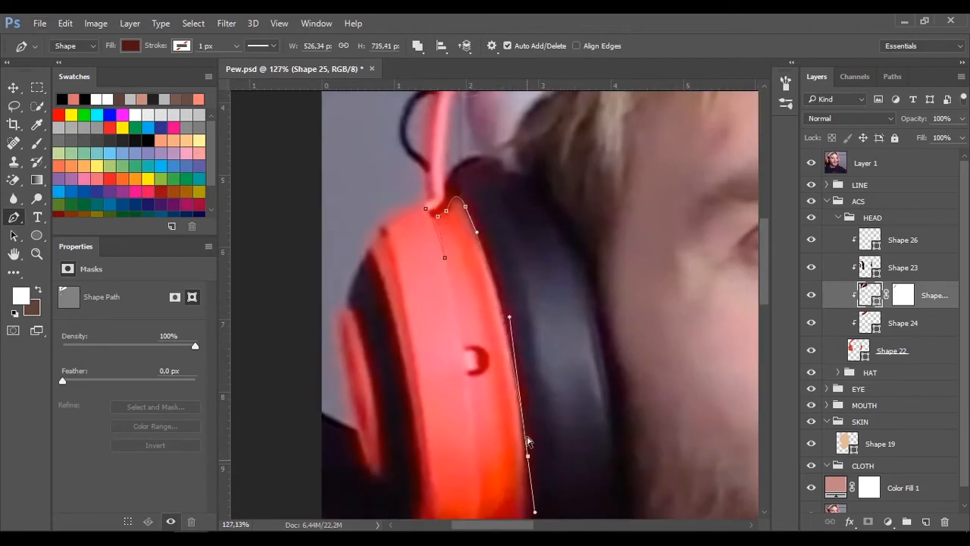
Step: Adjust the anchor points of the left ear cup's shadow at its top and along the cushion edge, checking against the photo
left_click(810, 165)
left_click(811, 164)
scroll(538, 394, "down", 1)
left_click_drag(528, 364, 524, 357)
left_click(811, 164)
scroll(502, 277, "up", 1)
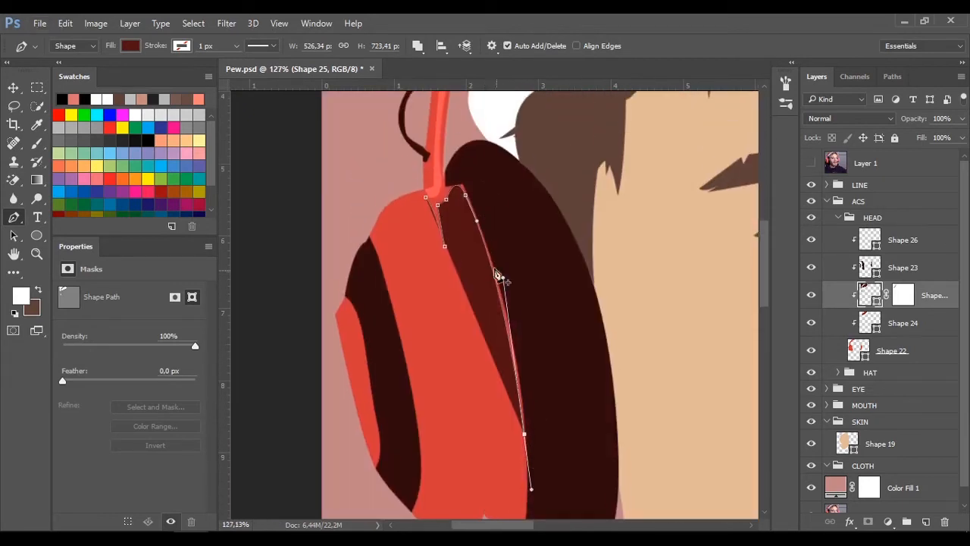
scroll(469, 191, "up", 3)
left_click(466, 197, "ctrl")
left_click_drag(448, 155, 455, 165)
scroll(573, 497, "down", 4)
left_click(572, 466, "ctrl")
scroll(574, 455, "down", 6)
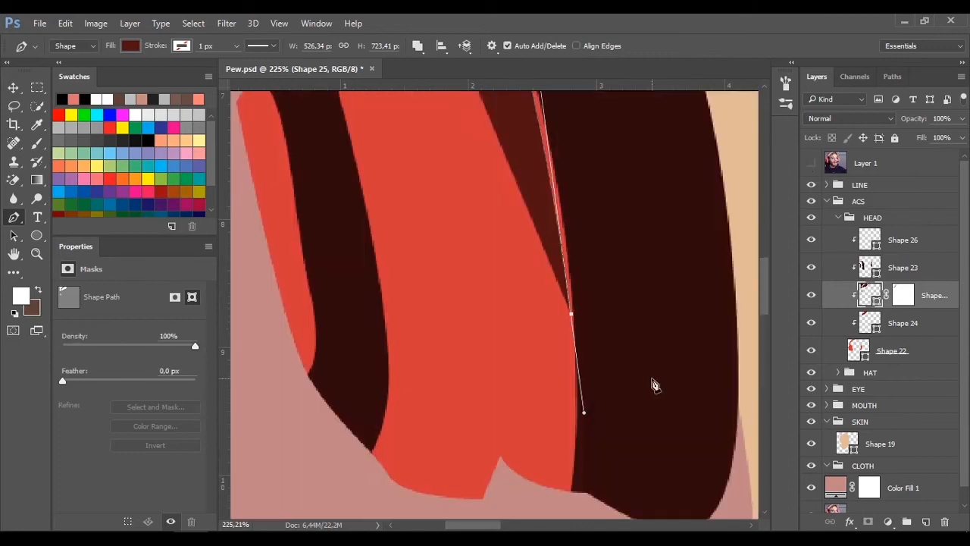
Step: Show the photo and continue the ear cup's shadow path to the shell's lower end and back up beside the cushion edge
left_click(811, 164)
left_click(571, 280, "alt")
left_click_drag(566, 425, 542, 444)
left_click(566, 425, "alt")
left_click(550, 419)
scroll(544, 212, "up", 8)
left_click_drag(529, 327, 490, 169)
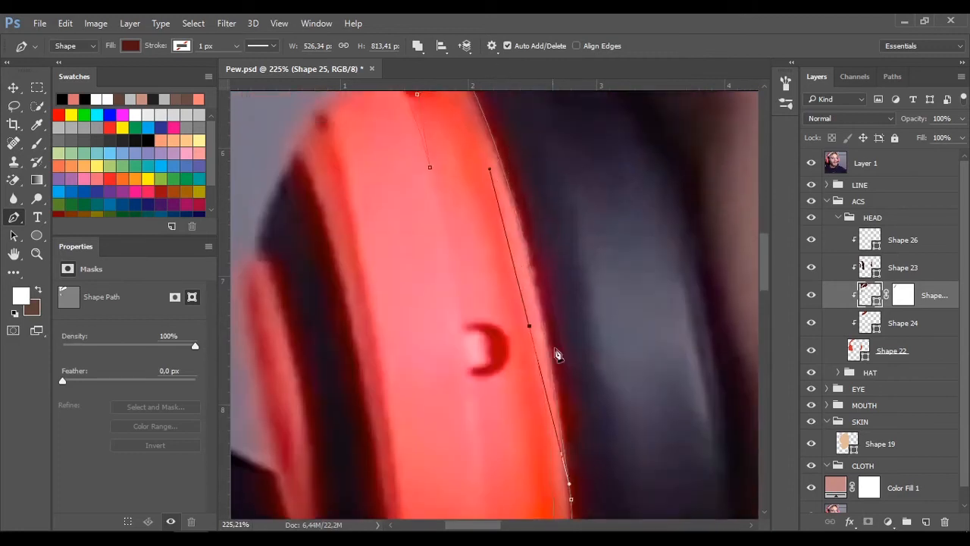
Step: Trace the pointed shadows on the lower part of the left ear cup's red shell in Shape 25
scroll(582, 364, "down", 4)
left_click_drag(574, 364, 585, 459)
left_click(548, 257, "alt")
left_click_drag(536, 439, 505, 444)
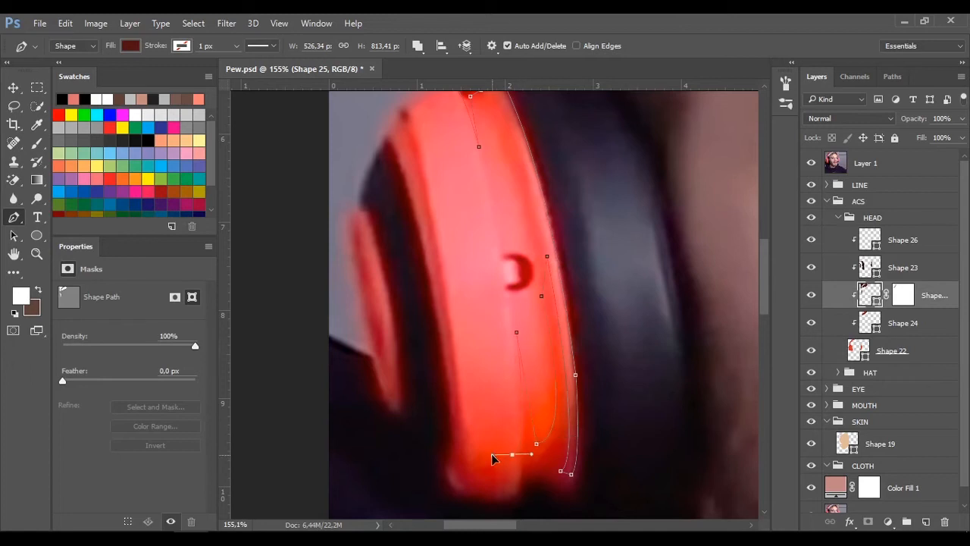
left_click_drag(457, 341, 453, 274)
Step: Trace the narrow shadow line along the outer rim of the left ear cup's red shell down to its lower end
scroll(447, 272, "up", 2)
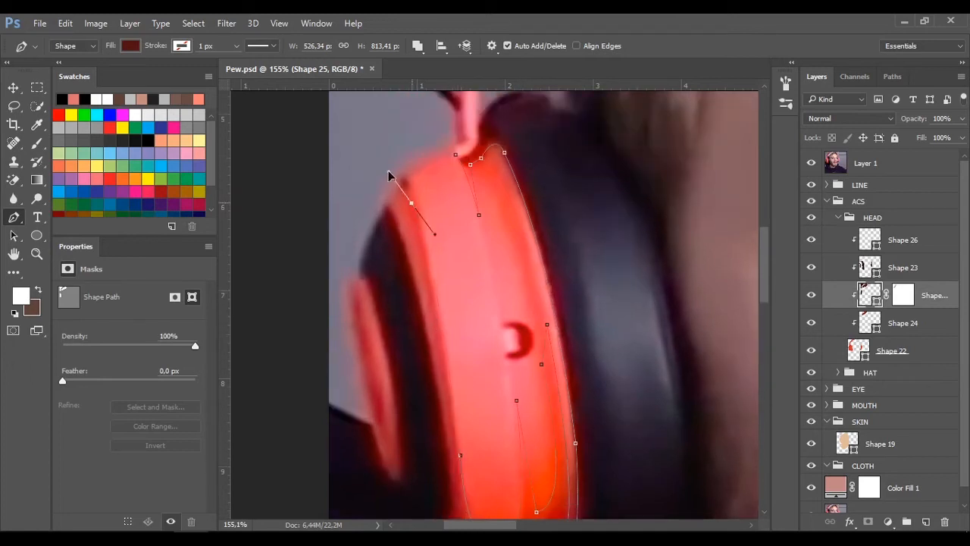
scroll(394, 194, "down", 2)
left_click_drag(459, 428, 454, 482)
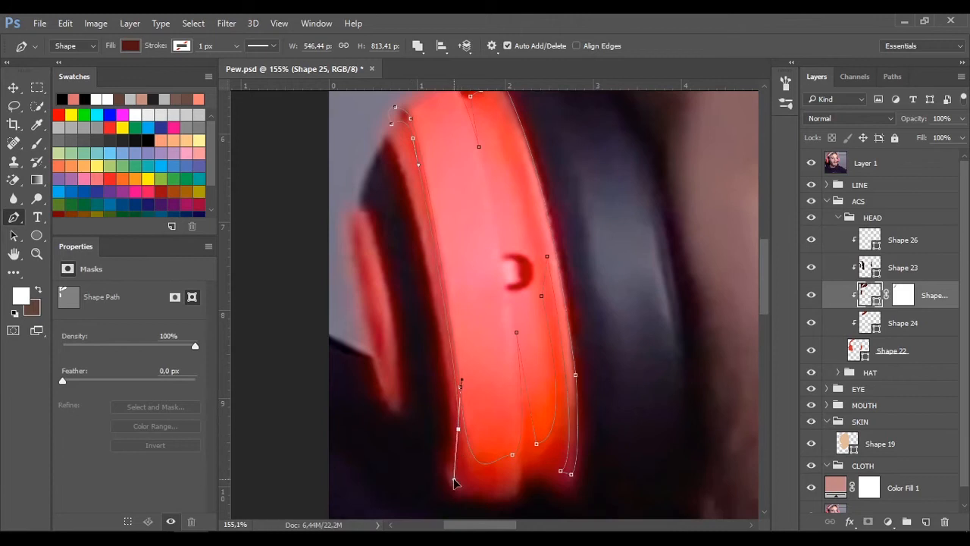
left_click_drag(440, 359, 426, 274)
left_click(420, 482)
Step: Close the ear cup shadow's path around the lower end and cushion to the arm's base, and hide the photo
scroll(439, 474, "down", 2)
left_click_drag(520, 458, 637, 392)
scroll(638, 384, "up", 7)
left_click(558, 243)
scroll(473, 231, "up", 3)
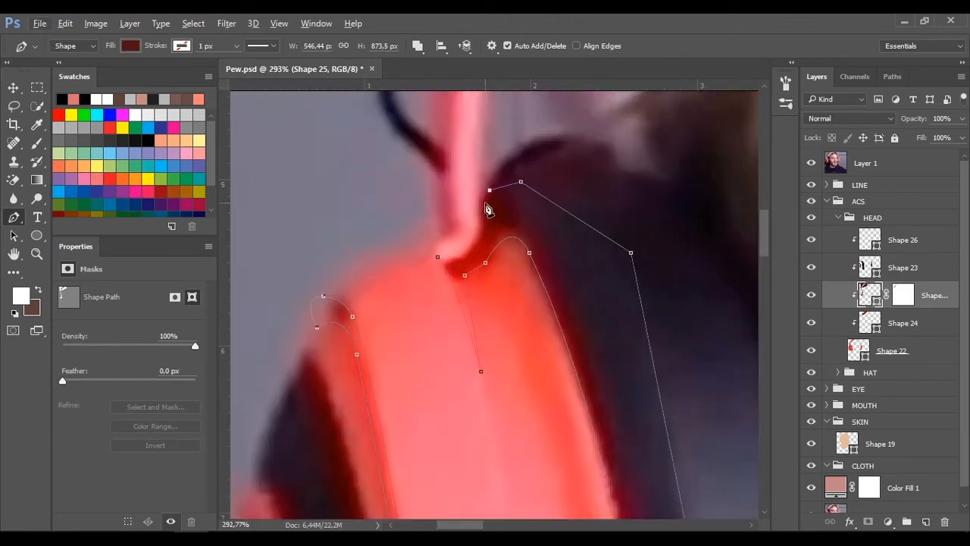
left_click(438, 256)
left_click(811, 163)
scroll(643, 281, "down", 10)
left_click(858, 202)
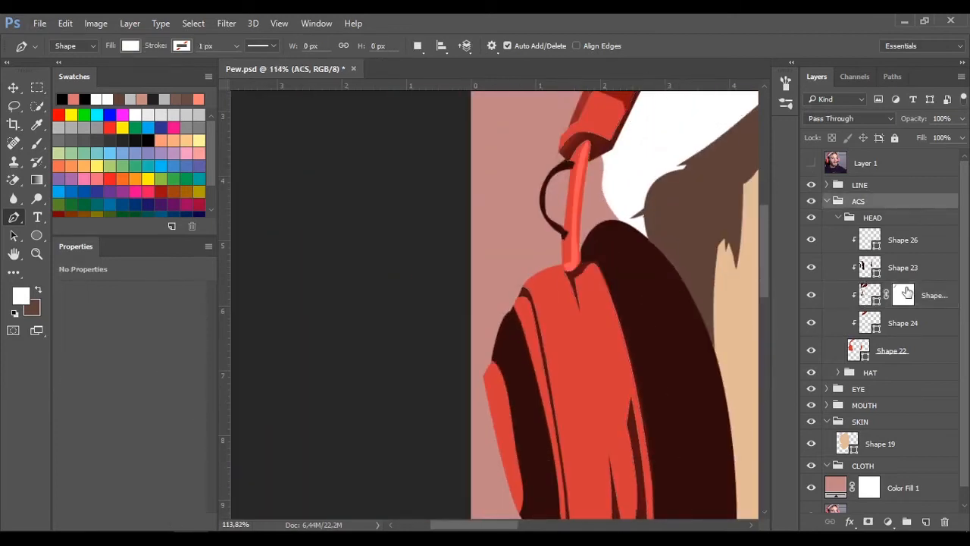
left_click(903, 294)
key("b")
scroll(689, 308, "up", 3)
key("p")
left_click(811, 163)
left_click(811, 163)
left_click(866, 163)
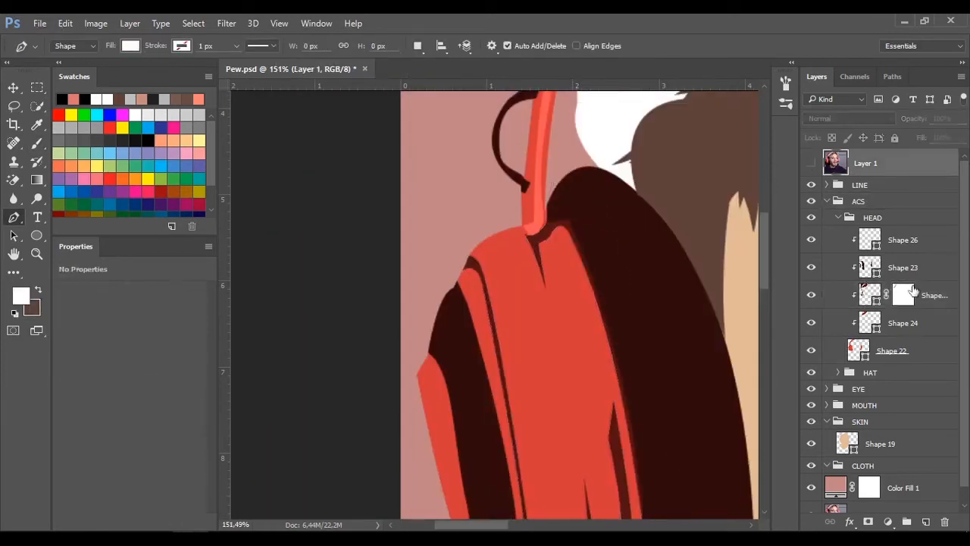
Step: Soften the lower shadows on the left ear cup's red shell by painting black at 20% opacity on Shape 25's layer mask
left_click(903, 295)
key("b")
left_click_drag(573, 247, 609, 400)
scroll(624, 429, "down", 1)
scroll(624, 429, "down", 2)
left_click_drag(617, 356, 638, 505)
scroll(638, 505, "down", 2)
key("bracketright")
left_click_drag(608, 388, 611, 418)
left_click(811, 163)
left_click(811, 163)
left_click_drag(611, 219, 618, 356)
key("bracketright")
key("bracketright")
key("bracketright")
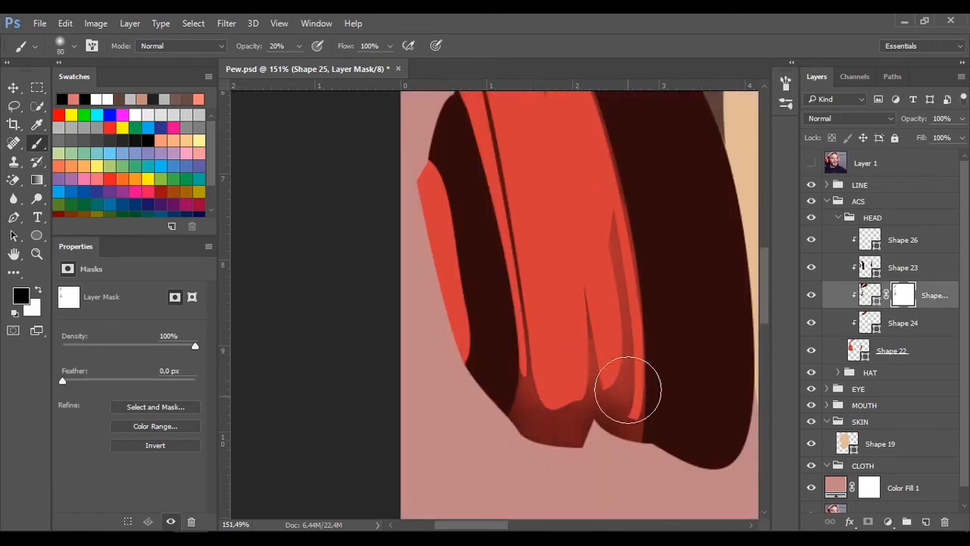
scroll(642, 341, "down", 3)
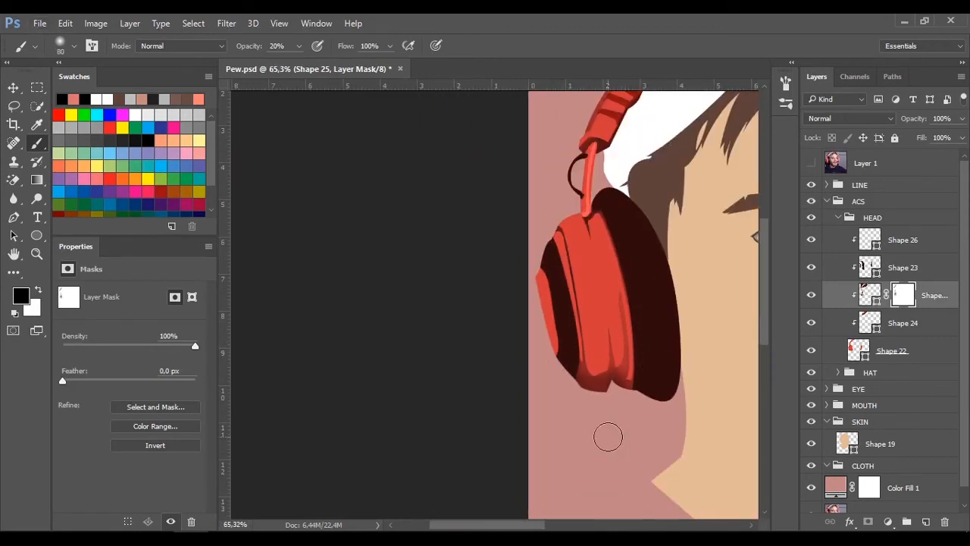
Step: Draw a narrow light-red highlight in Shape 26 along the left ear cup shell's edge beside the cushion, down to its lower end
key("p")
scroll(675, 220, "up", 3)
left_click(902, 323)
left_click(901, 239)
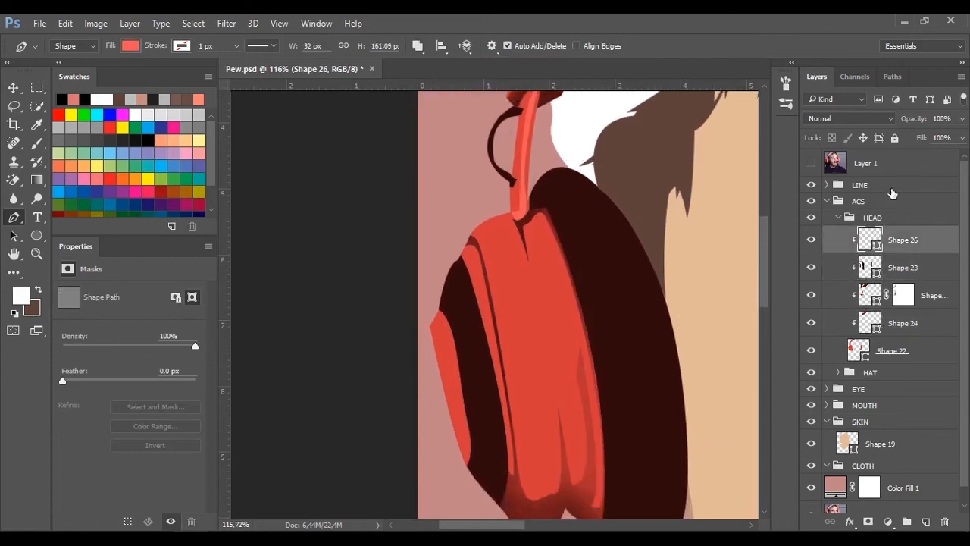
left_click(811, 163)
left_click(547, 221)
scroll(547, 221, "down", 1)
left_click(811, 163)
left_click_drag(593, 366, 599, 449)
left_click(593, 460)
left_click(597, 462)
left_click_drag(593, 344, 570, 222)
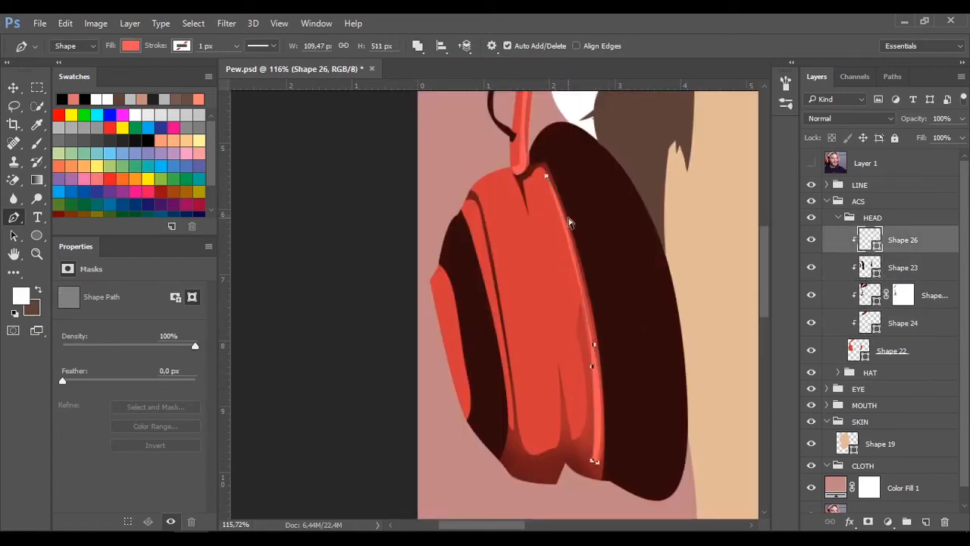
left_click_drag(582, 270, 580, 262)
left_click(926, 190)
scroll(704, 338, "down", 10)
Step: Add a thin highlight line in Shape 26 from the tip of the upper pointed shadow down the middle of the red shell
left_click(903, 239)
scroll(674, 305, "up", 6)
left_click(811, 163)
scroll(719, 388, "up", 3)
left_click_drag(719, 388, 694, 347)
left_click(811, 163)
left_click(811, 163)
left_click(810, 163)
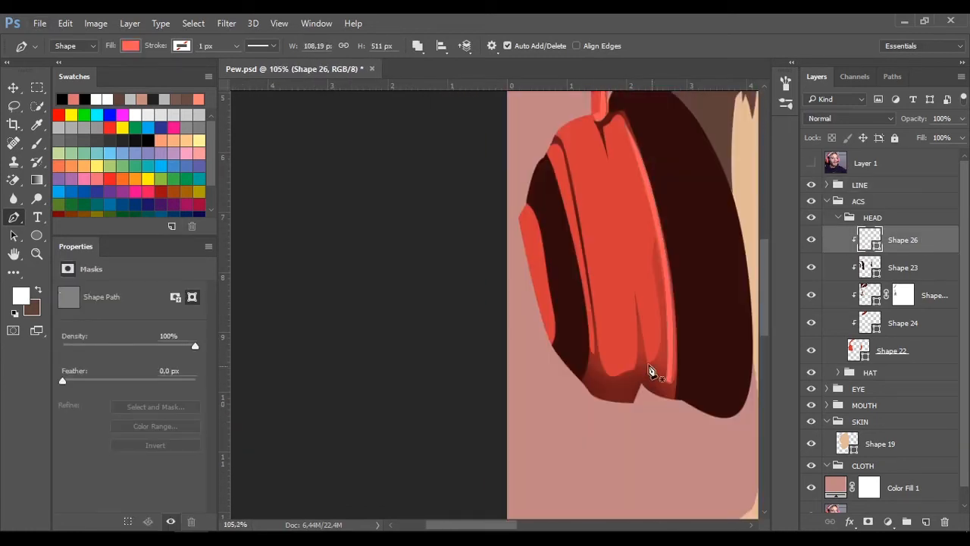
left_click(608, 157, "alt")
scroll(605, 124, "up", 7)
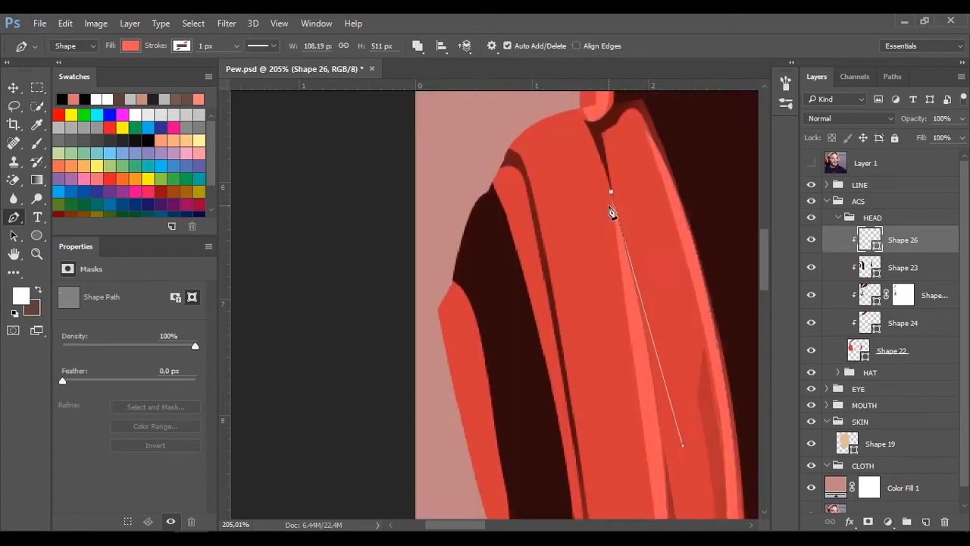
scroll(611, 213, "down", 3)
left_click(811, 163)
left_click(811, 163)
left_click(669, 481)
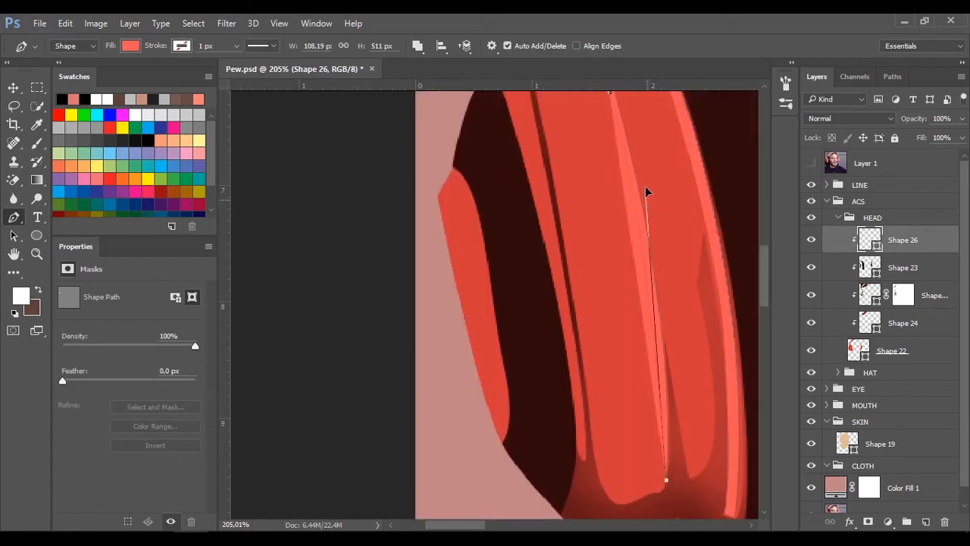
scroll(665, 265, "down", 5)
scroll(723, 254, "up", 1)
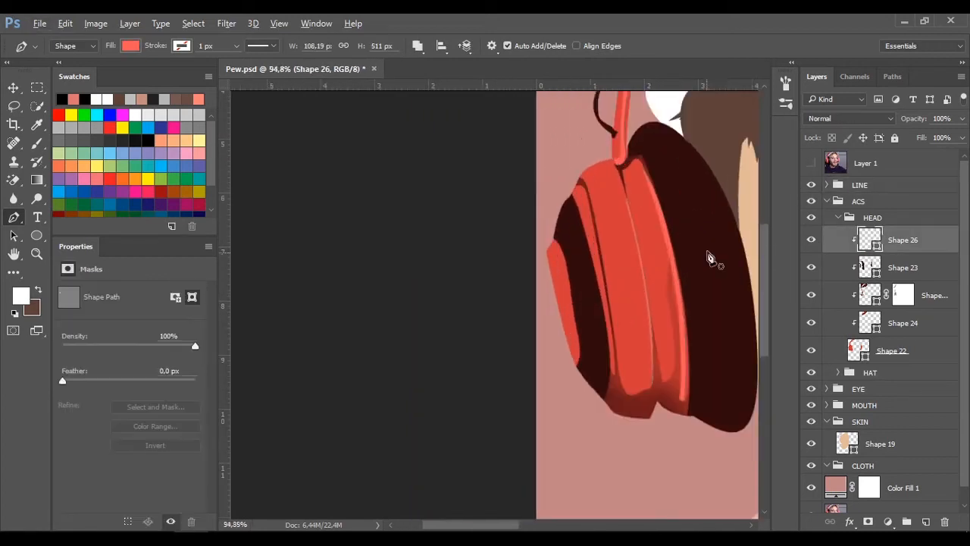
Step: Draw a broad highlight with a rounded lower end beside the red shell's outer groove in Shape 26, hide the photo and save
scroll(711, 257, "up", 4)
key("x")
left_click_drag(602, 417, 585, 273)
left_click_drag(625, 326, 626, 324)
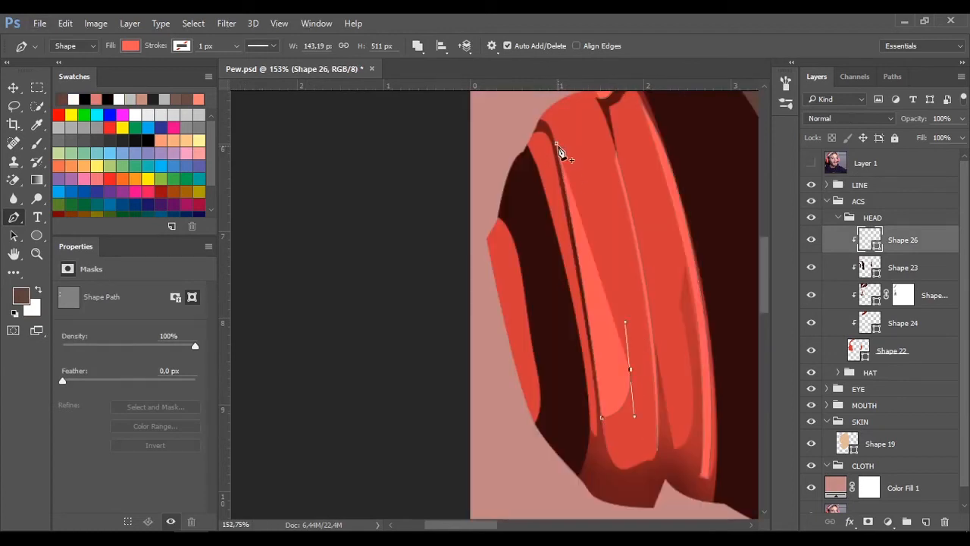
left_click(919, 188)
scroll(632, 316, "down", 4)
scroll(372, 266, "up", 3)
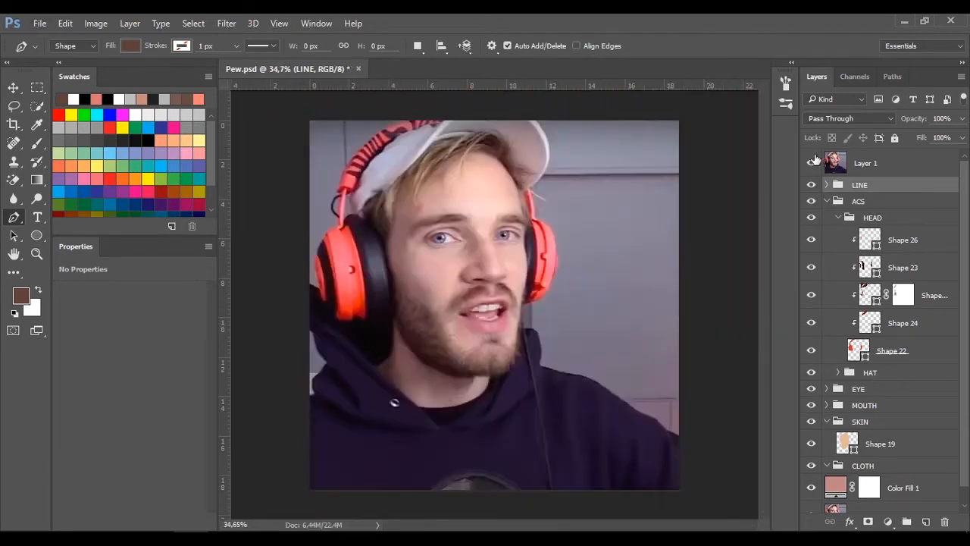
left_click(811, 163)
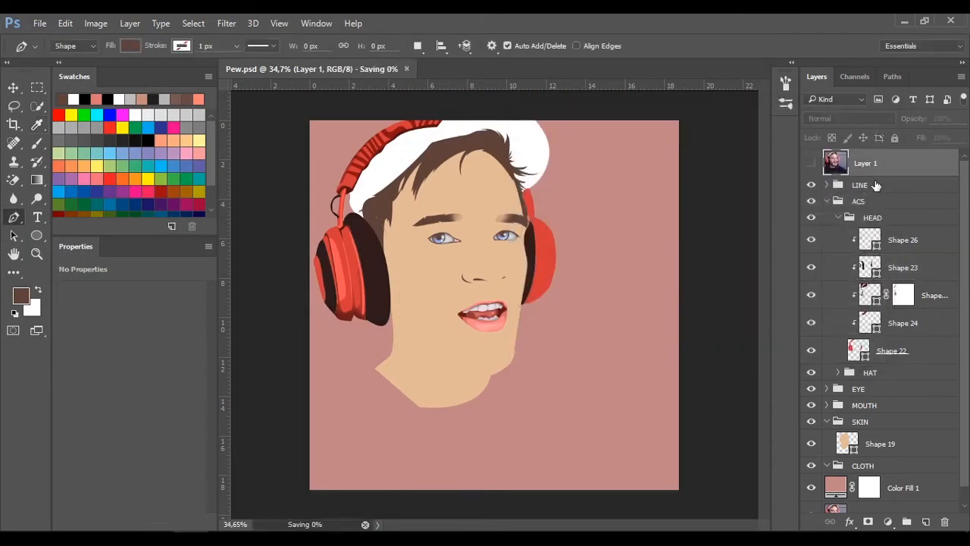
scroll(525, 303, "up", 3)
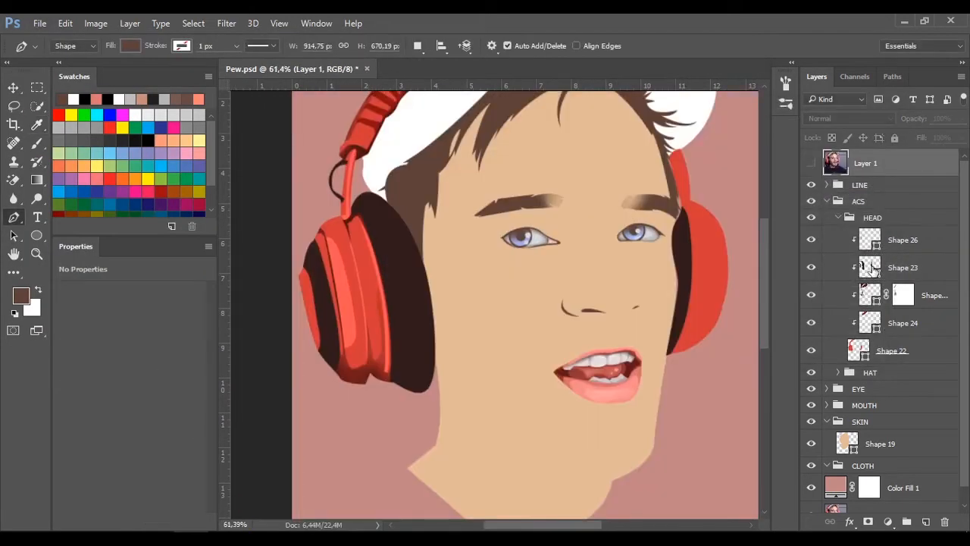
Step: Trace a dark red shadow inside the outermost red piece of the left ear cup in Shape 24, checking against the reference photo
left_click(873, 270)
left_click_drag(458, 280, 522, 300)
key("alt+bracketleft")
key("alt+bracketleft")
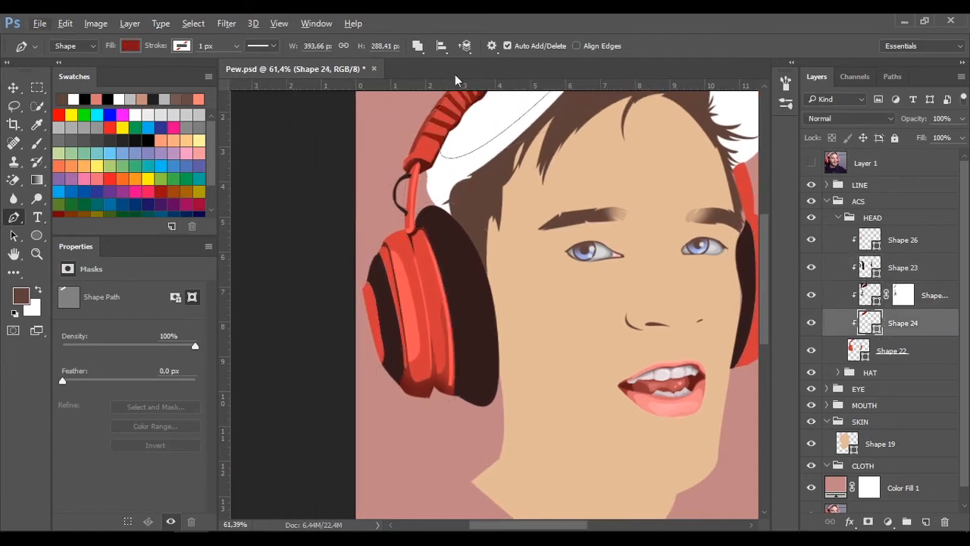
scroll(336, 403, "up", 4)
left_click(811, 163)
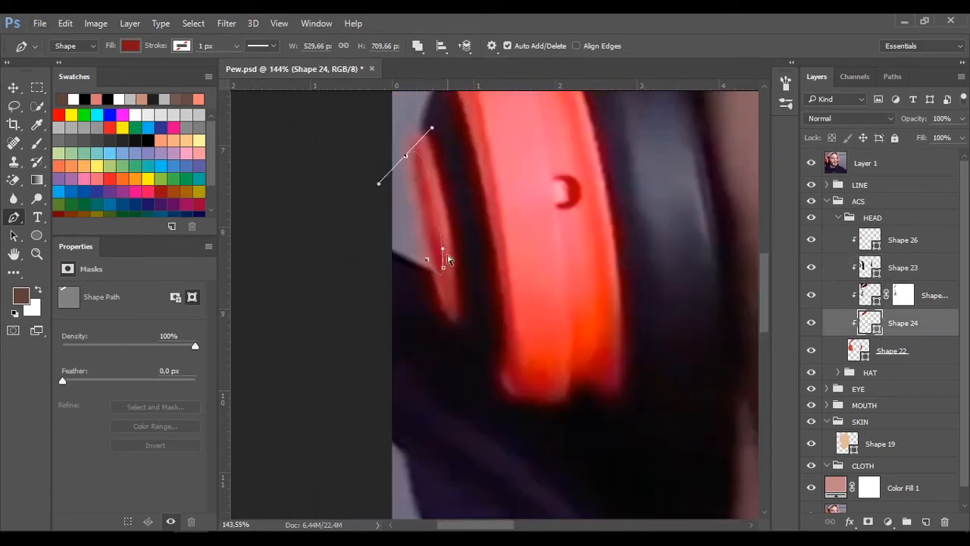
left_click_drag(428, 208, 429, 266)
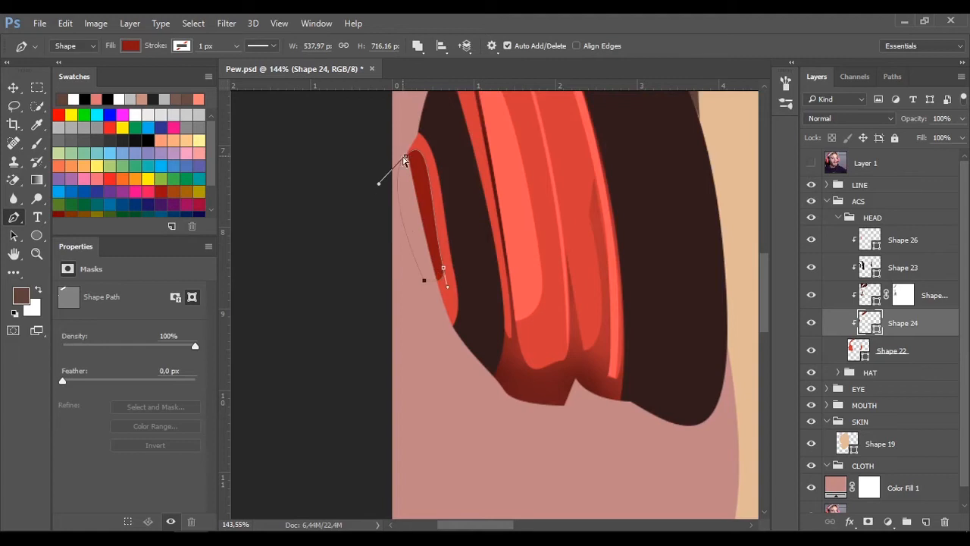
left_click_drag(404, 160, 405, 178)
left_click(811, 164)
left_click(811, 164)
left_click(926, 186)
scroll(583, 241, "down", 12)
scroll(583, 241, "up", 3)
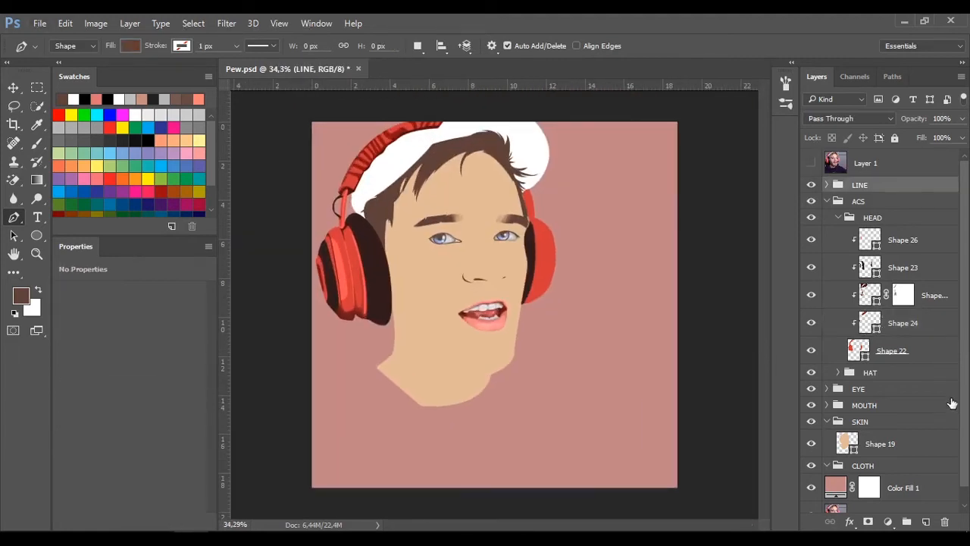
Step: Add a layer mask to the Shape 24 shadow layer and save the document
left_click(932, 323)
left_click(869, 521)
key("b")
key("p")
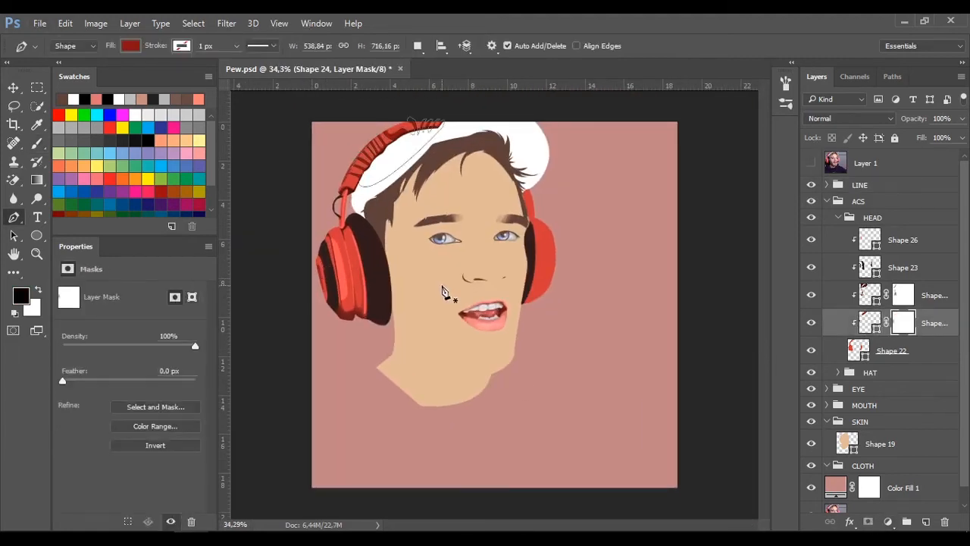
scroll(448, 293, "up", 2)
key("ctrl+s")
Step: Compare the headphones with the photo and set Shape 24's fill to the dark red #821e1e
scroll(606, 230, "up", 3)
left_click(903, 263)
scroll(568, 380, "up", 1)
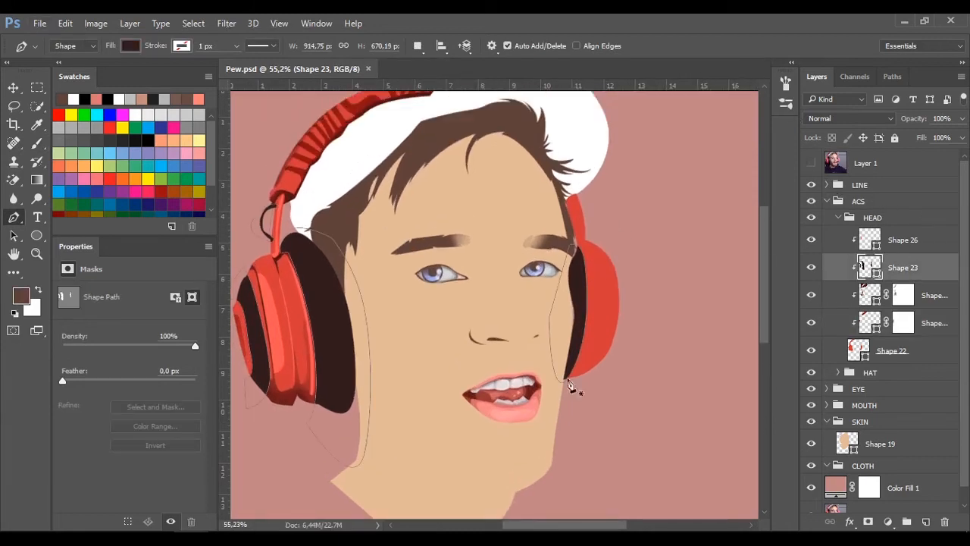
left_click(811, 163)
left_click(810, 163)
left_click(875, 294)
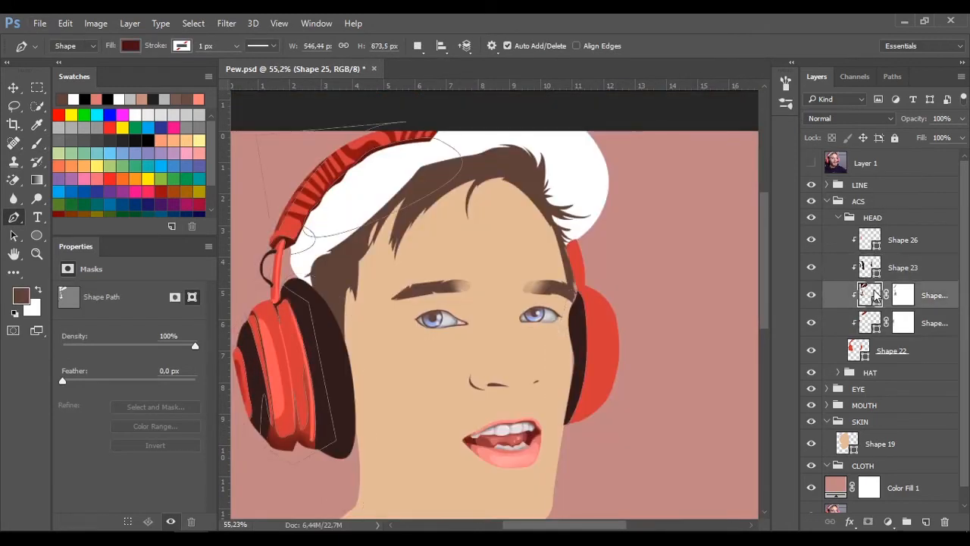
double_click(866, 322)
left_click(652, 244)
mouse_move(651, 248)
left_mouse_down()
mouse_move(647, 258)
mouse_move(660, 234)
left_mouse_up()
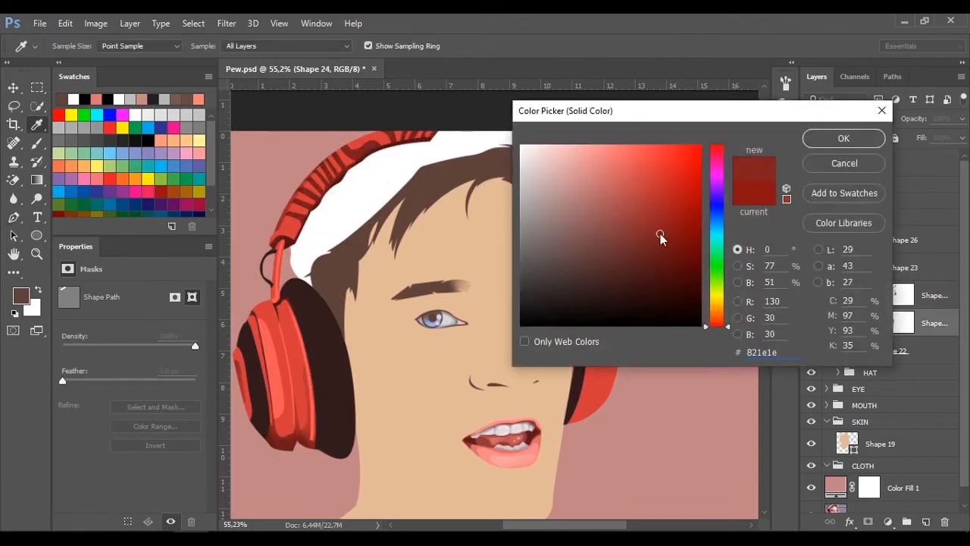
left_click(844, 139)
left_click(890, 220)
left_click_drag(639, 265, 626, 238)
left_click(812, 164)
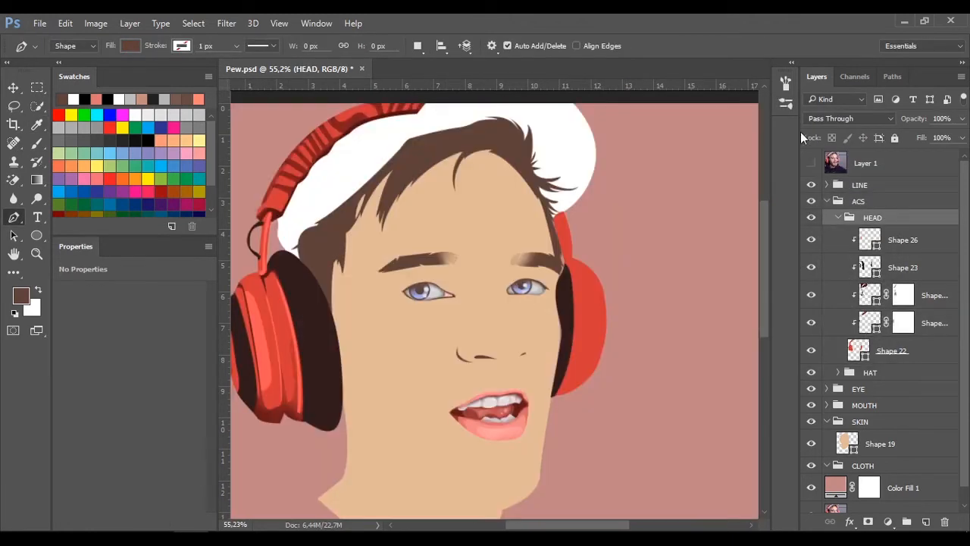
Step: Trace a jagged reflection about 142 x 371 px on the left ear cushion as a new shape and fill it with #4a3c3c
scroll(801, 136, "down", 1)
left_click(879, 267)
left_click_drag(294, 234, 412, 228)
scroll(411, 228, "up", 5)
left_click(811, 164)
scroll(476, 291, "down", 2)
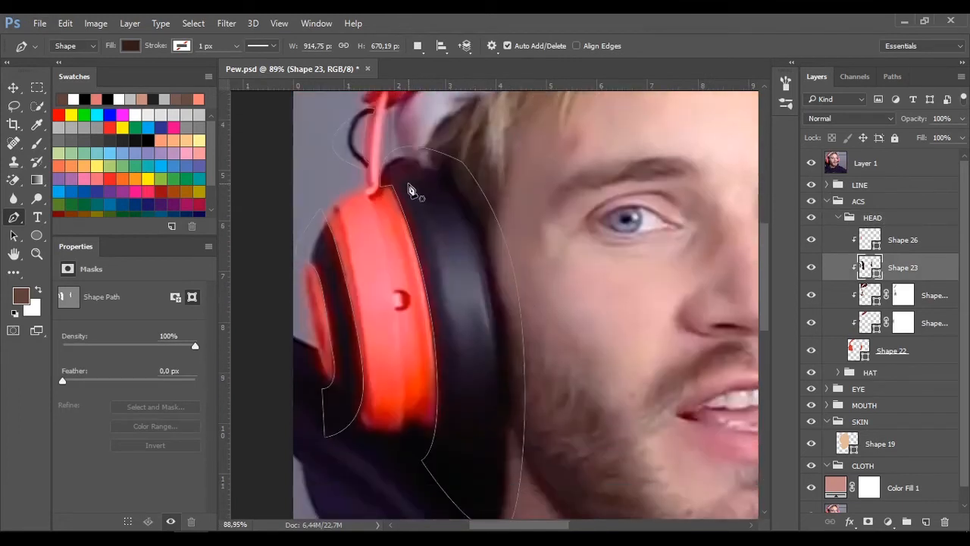
left_click(409, 183)
scroll(432, 303, "down", 1)
left_click_drag(457, 374, 447, 435)
left_click_drag(465, 313, 450, 214)
left_click_drag(456, 374, 501, 389)
left_click_drag(455, 169, 414, 111)
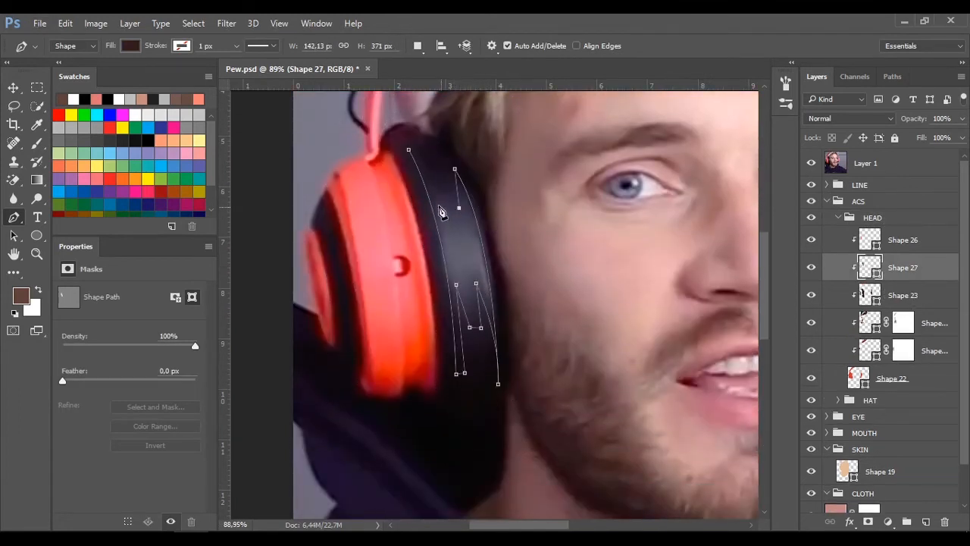
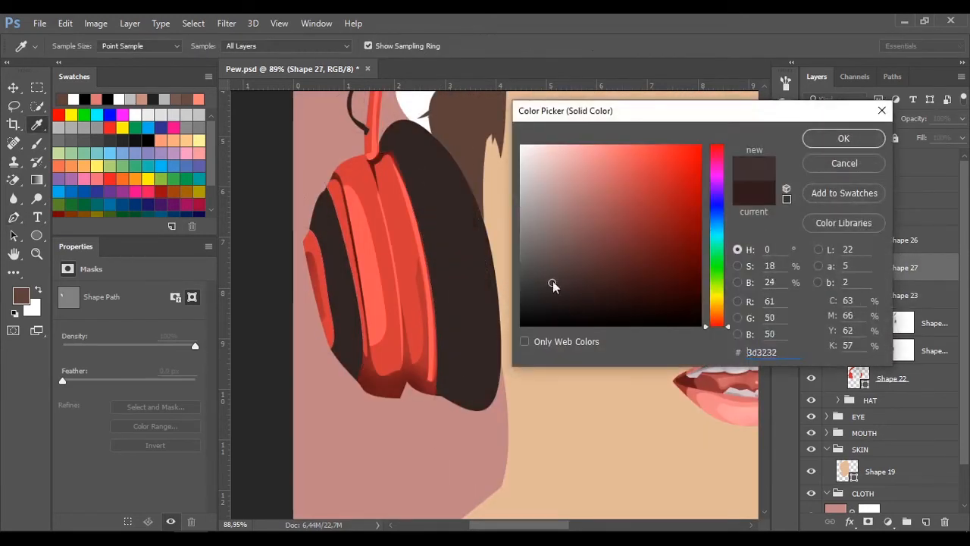
left_click(553, 274)
key("Return")
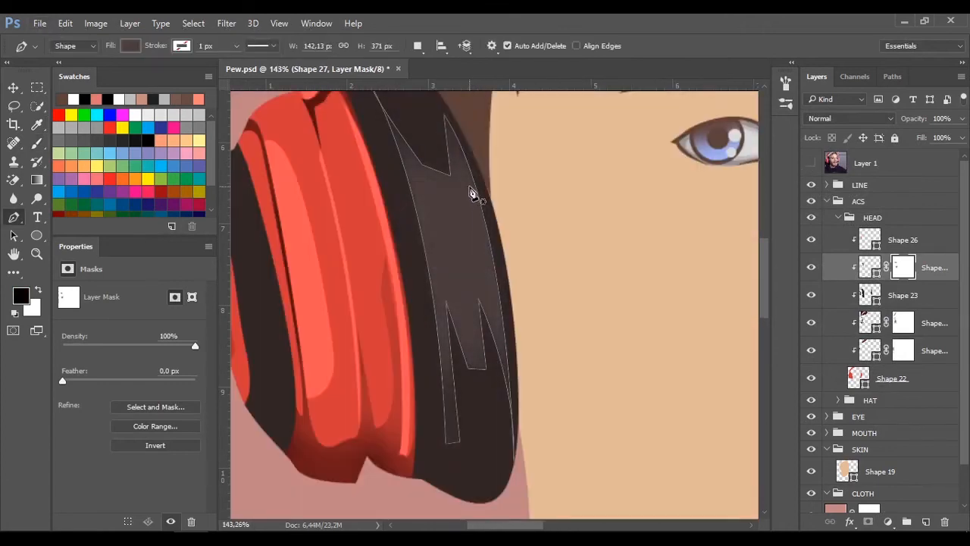
Step: Draw two narrow pointed highlight slivers over the cushion's reflection in a new shape layer with a lighter grey-brown fill
left_click_drag(501, 333, 508, 396)
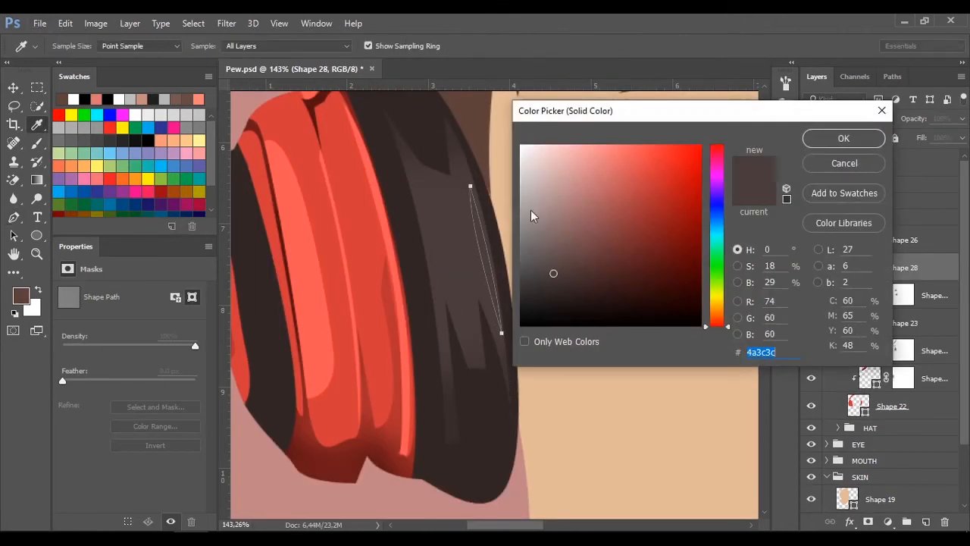
left_click(546, 255)
left_click(814, 136)
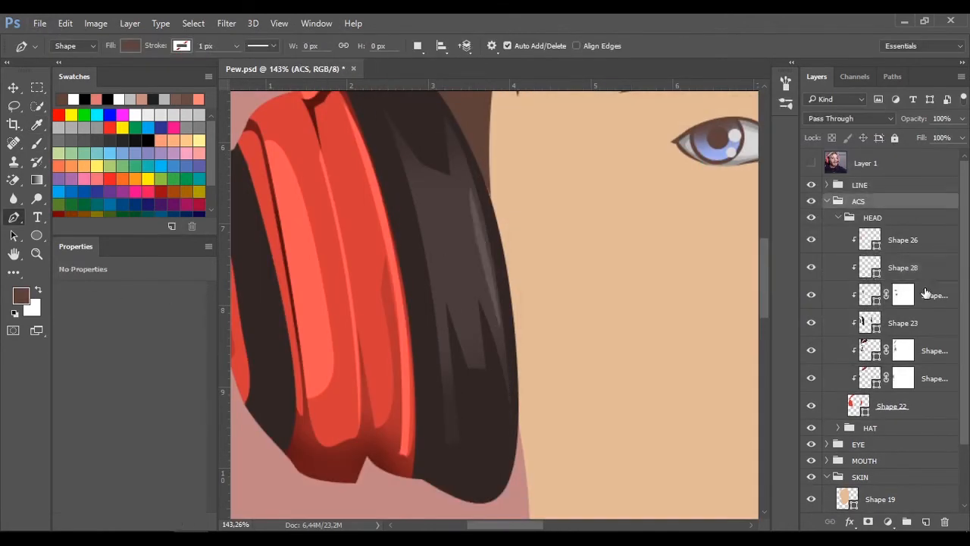
left_click(809, 163)
left_click(809, 163)
left_click(446, 293)
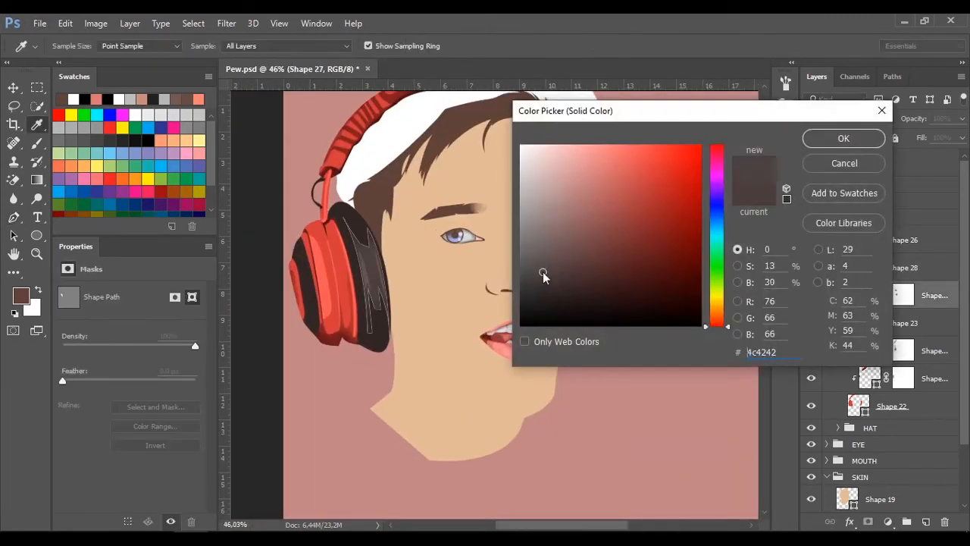
Step: Change the fill of the cushion's large reflection, Shape 27, to a darker grey-brown and compare it with the photo
left_click(559, 286)
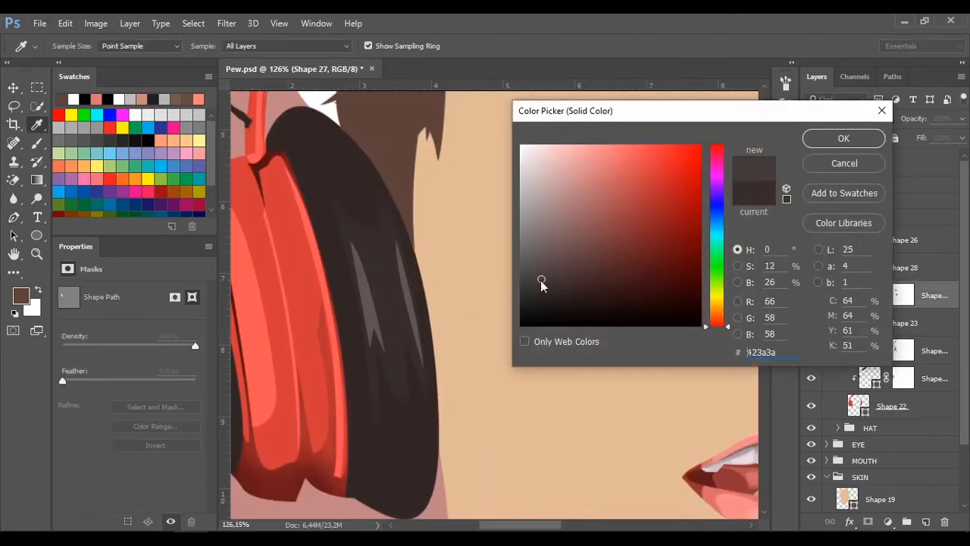
left_click(569, 268)
left_click(554, 280)
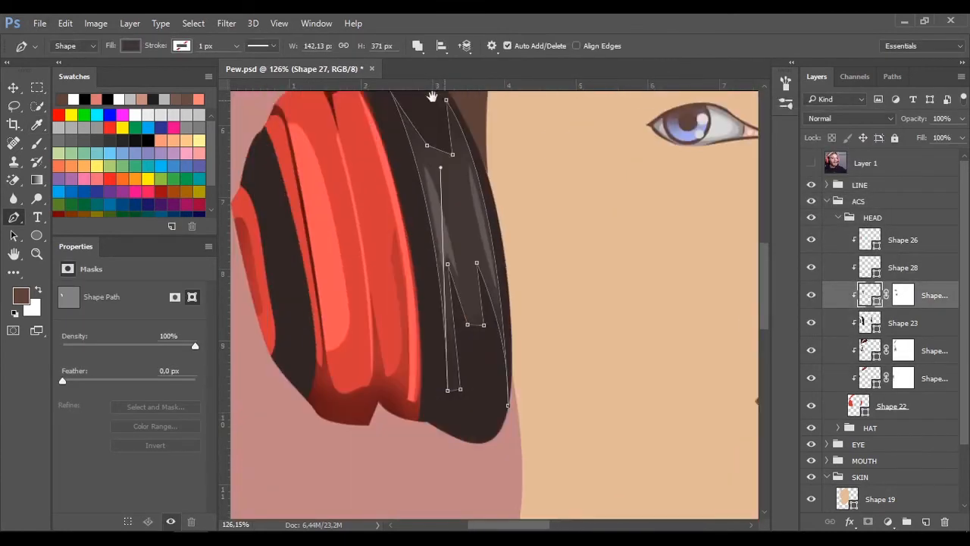
left_click(810, 166)
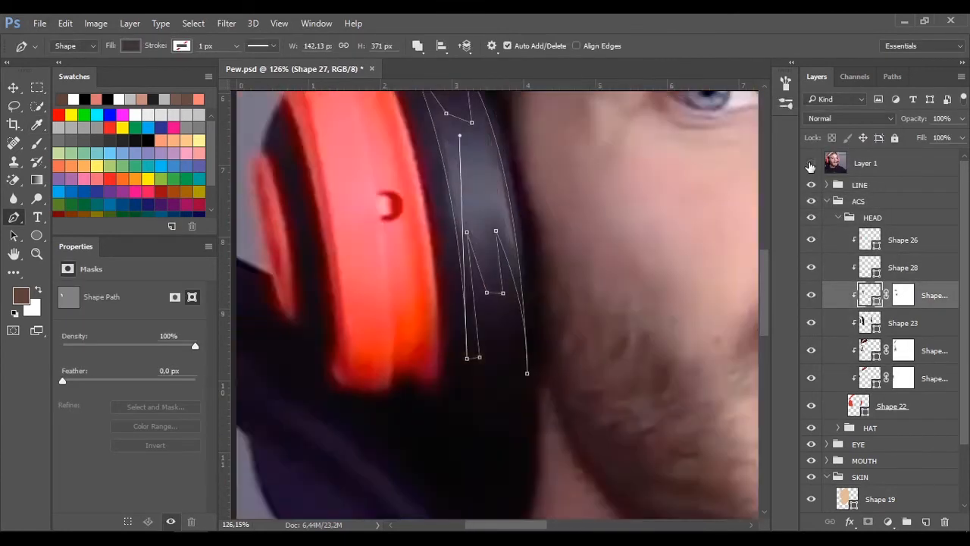
left_click(810, 166)
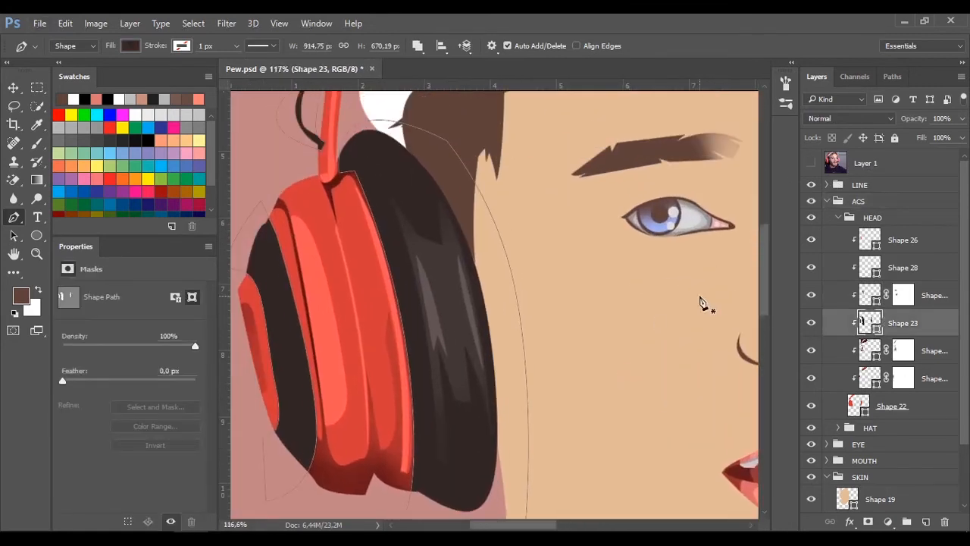
Step: Draw a narrow shadow about 80 x 238 px above Shape 23, along the cushion's upper edge beside the red shell
left_click(869, 348)
left_click(417, 46)
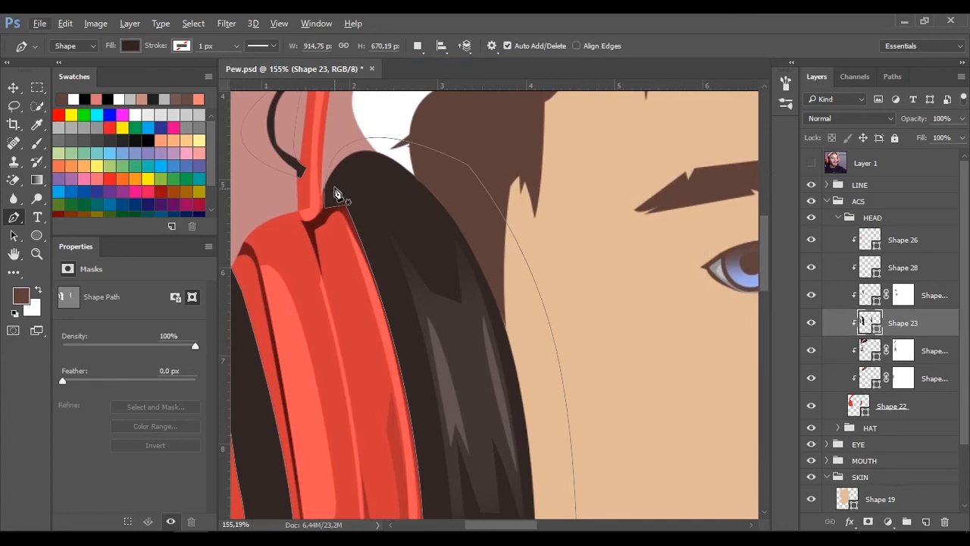
left_click(393, 306)
scroll(395, 295, "down", 1)
left_click(413, 394)
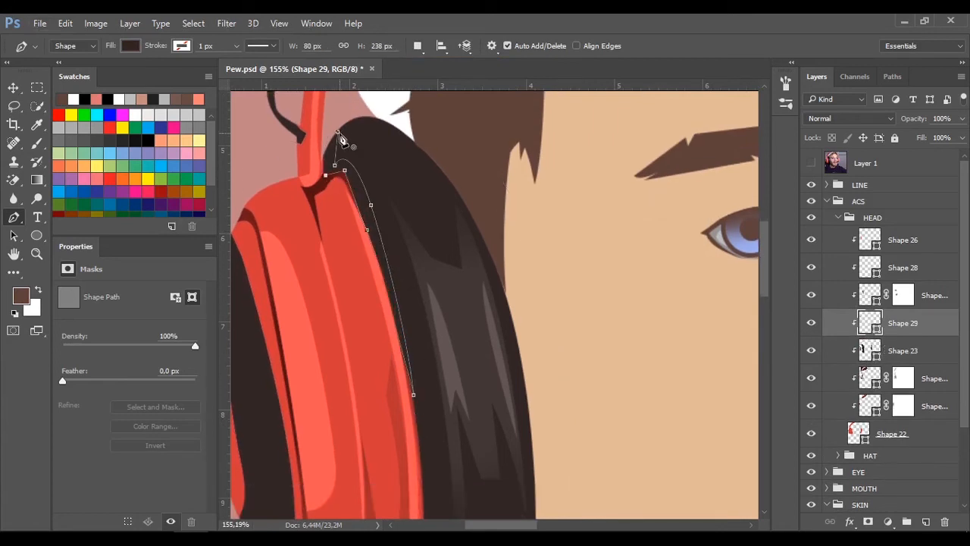
Step: Set the fill of the cushion's new edge shadow, Shape 29, to a near-black brown
double_click(869, 323)
left_click(563, 303)
left_click(840, 139)
left_click(872, 217)
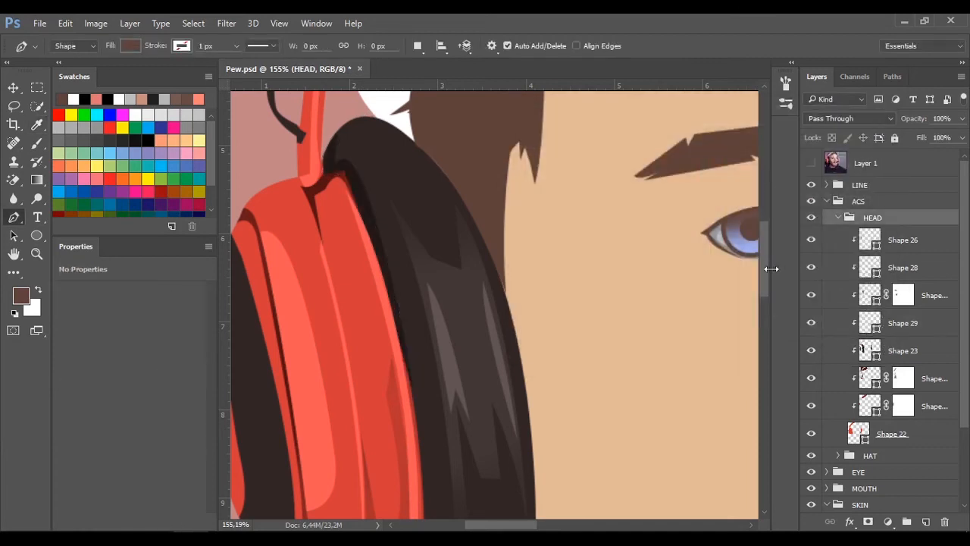
Step: Extend the cushion's shadow, Shape 29, with a combined shape that wraps around the cushion's lower end
left_click(902, 351)
scroll(485, 303, "down", 1)
left_click(902, 324)
left_click(418, 47)
left_click(444, 78)
scroll(426, 311, "down", 2)
left_click_drag(409, 439, 386, 457)
left_click(515, 471)
left_click(536, 370)
left_click_drag(467, 429, 431, 404)
left_click_drag(442, 363, 444, 339)
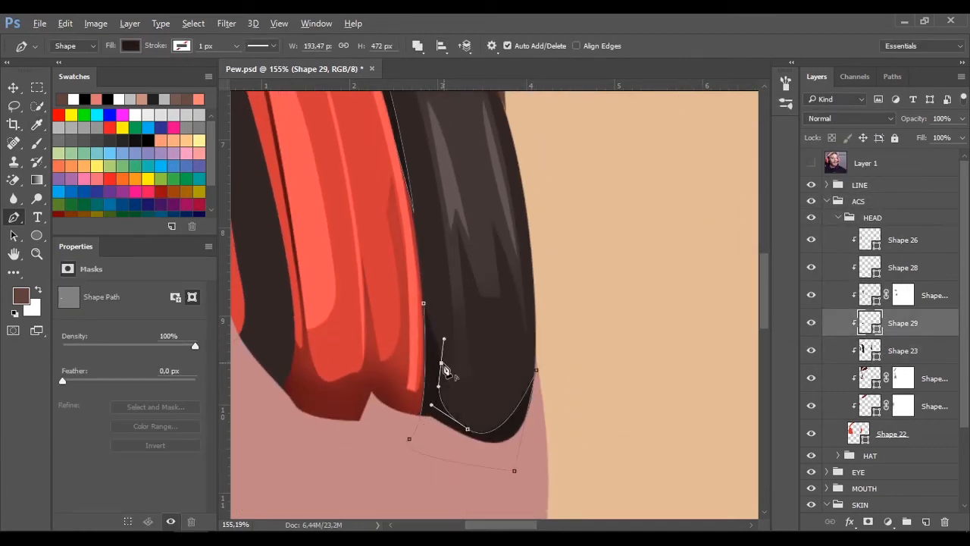
left_click_drag(432, 404, 433, 418)
left_click_drag(413, 273, 420, 261)
left_click_drag(409, 439, 442, 413)
Step: Add a curved shadow along the cushion's upper outer edge to Shape 29
left_click(923, 242)
scroll(601, 345, "down", 12)
scroll(642, 275, "up", 6)
left_click_drag(642, 275, 616, 247)
left_click(501, 241, "ctrl")
scroll(500, 241, "up", 3)
left_click(478, 207, "ctrl")
left_click_drag(479, 207, 481, 217)
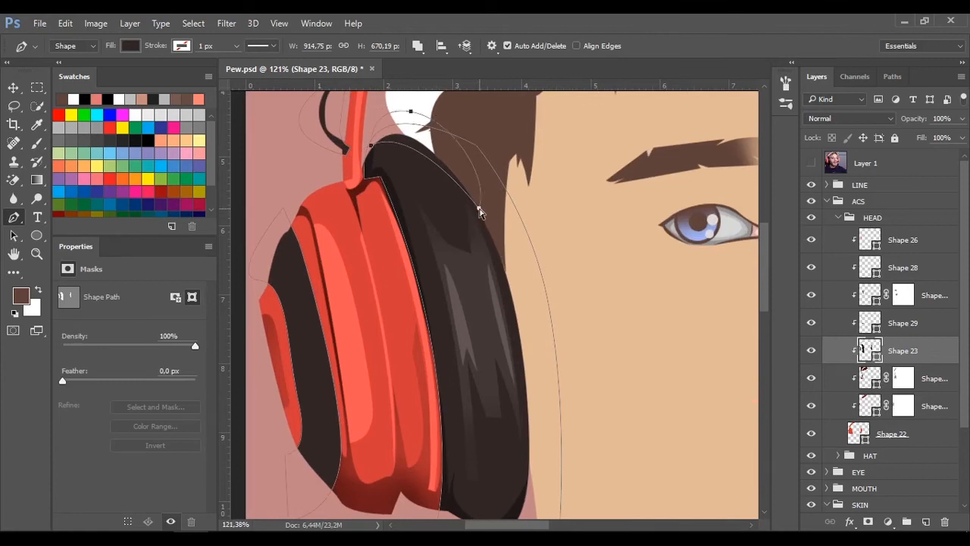
left_click(871, 323)
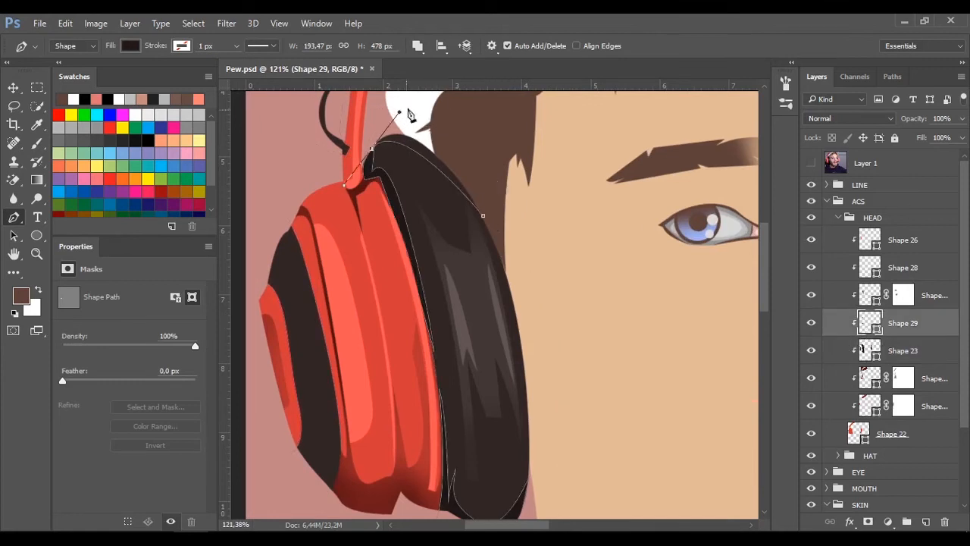
key("alt+period")
scroll(508, 253, "down", 5)
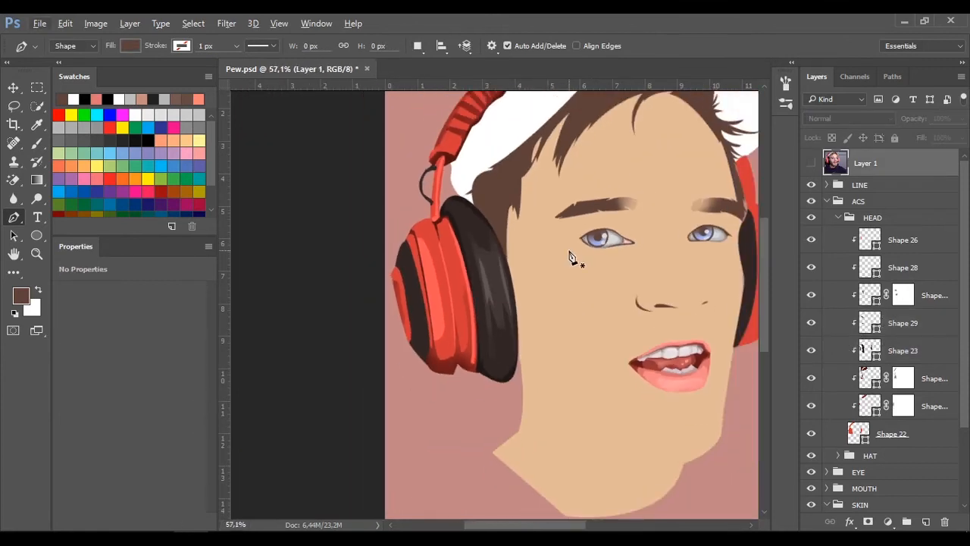
Step: Review the fill colours of the cushion's base Shape 23 and its reflections, Shape 27 and Shape 28
double_click(868, 353)
key("Escape")
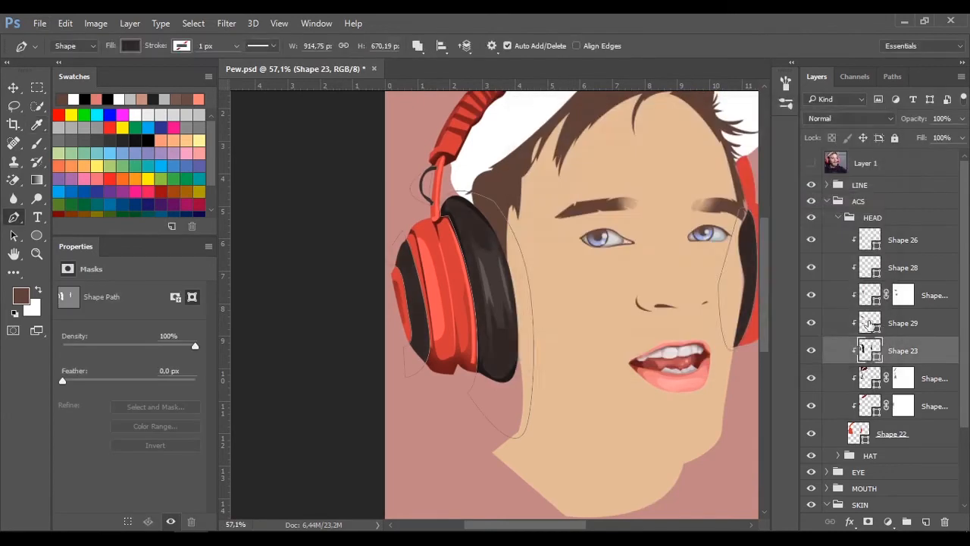
left_click(868, 295)
double_click(868, 295)
left_click(843, 141)
double_click(869, 268)
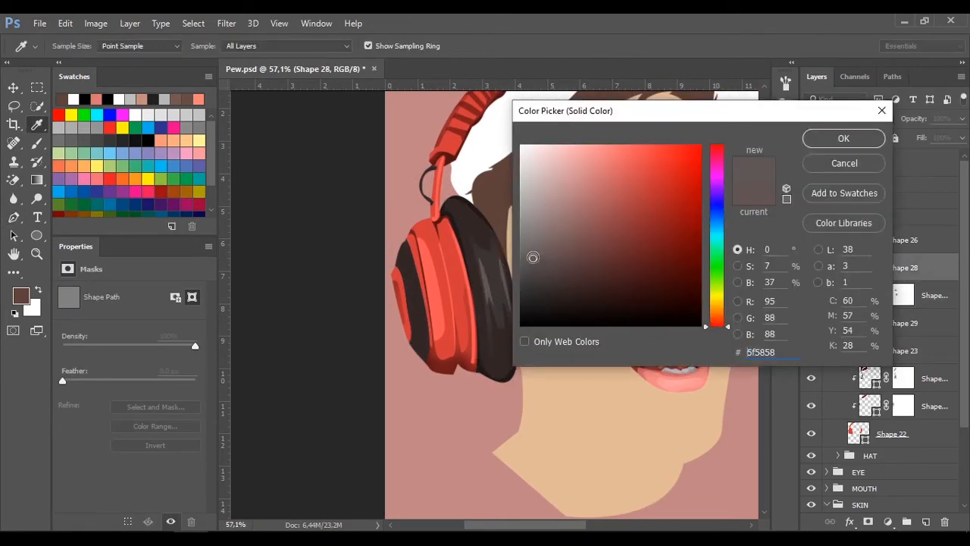
left_click(841, 143)
left_click(898, 202)
Step: Draw a dark shadow over the cushion on the far side of the face in Shape 29
scroll(525, 252, "down", 5)
scroll(515, 246, "up", 7)
left_click(902, 345)
left_click(902, 327)
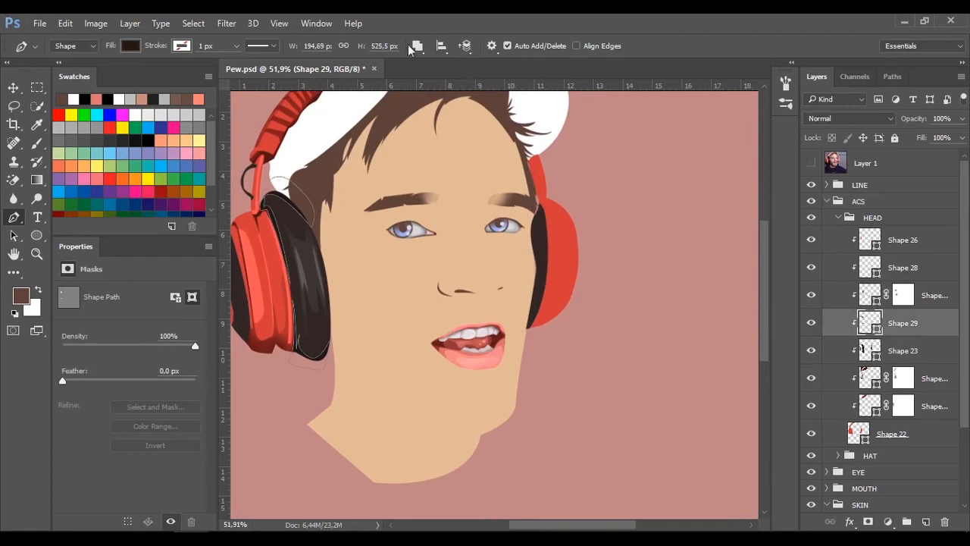
scroll(523, 288, "up", 2)
left_click_drag(564, 196, 562, 224)
left_click_drag(534, 326, 505, 361)
left_click(525, 368)
left_click_drag(568, 195, 555, 142)
left_click(874, 183)
scroll(663, 273, "down", 7)
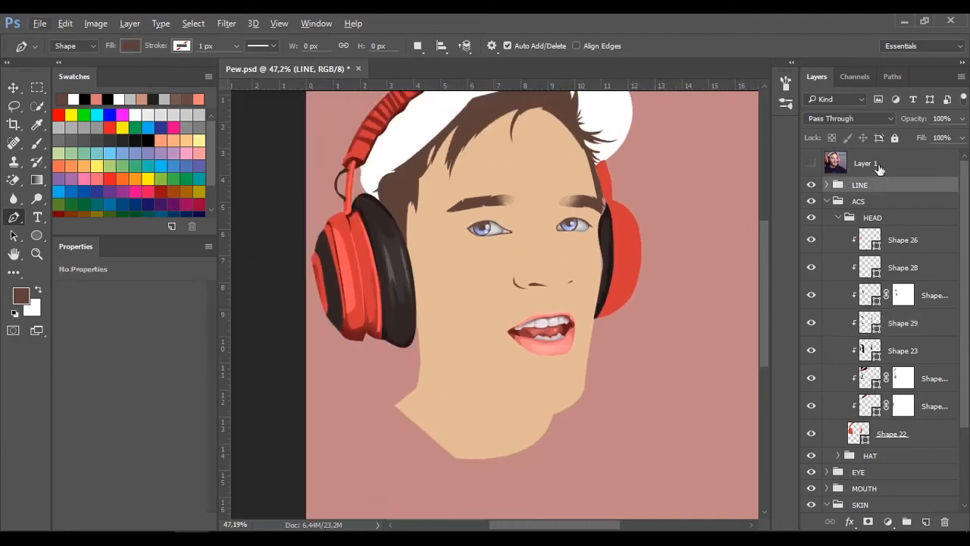
Step: Draw a long reflection in Shape 27 and a narrow highlight in Shape 28 on the far cushion, and save the document
left_click(933, 296)
scroll(605, 212, "up", 7)
left_click(810, 164)
left_click(811, 164)
left_click(592, 313)
left_click_drag(603, 250, 607, 227)
left_click_drag(615, 266, 612, 301)
left_click_drag(589, 373, 576, 412)
left_click(593, 317)
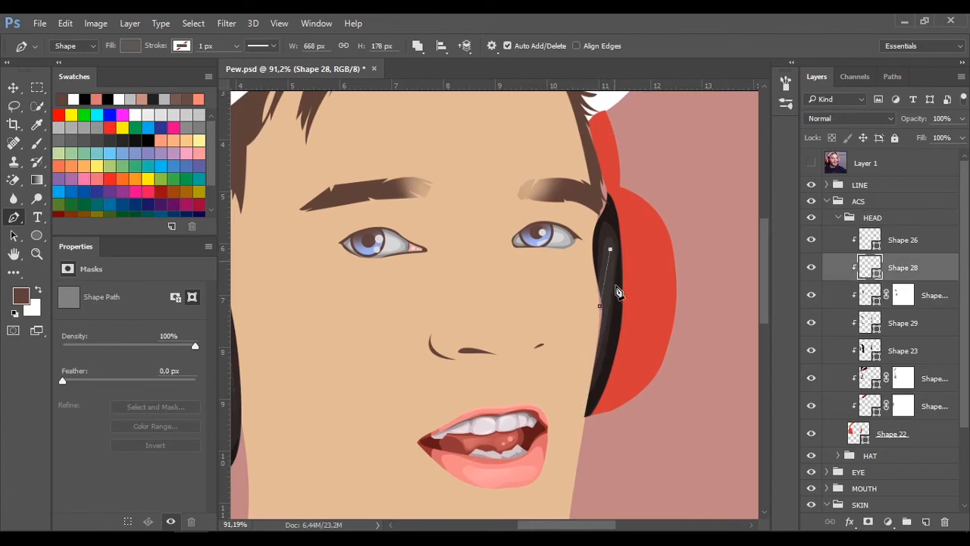
left_click(859, 201)
scroll(664, 379, "down", 6)
key("ctrl+s")
Step: Compare with the photo, set the cushion base Shape 23 to #251e1e and adjust the fill of the shadow, Shape 29
left_click(812, 163)
left_click(812, 165)
left_click(871, 297)
double_click(871, 324)
left_click_drag(553, 310, 544, 323)
left_click(844, 163)
double_click(869, 351)
left_click(553, 299)
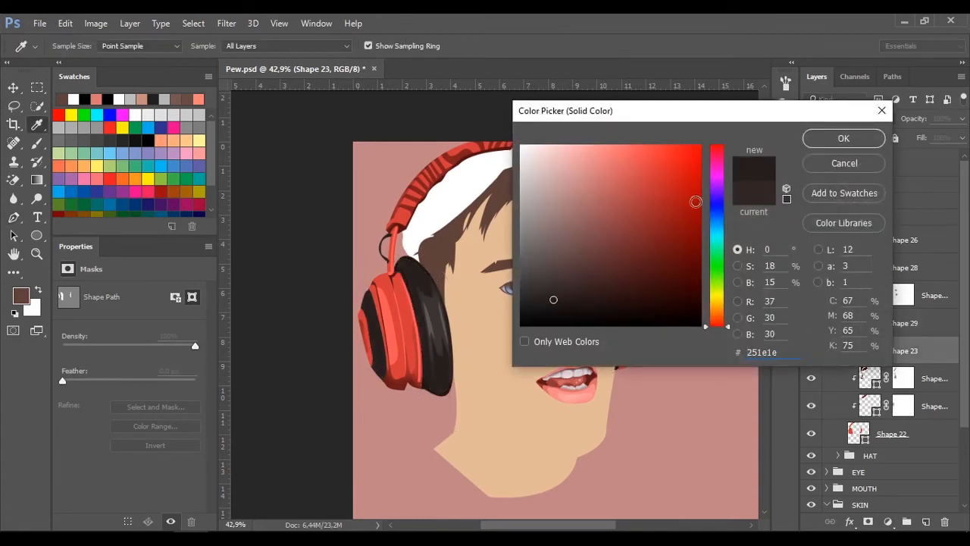
left_click(844, 138)
double_click(869, 323)
left_click(877, 137)
left_click(939, 203)
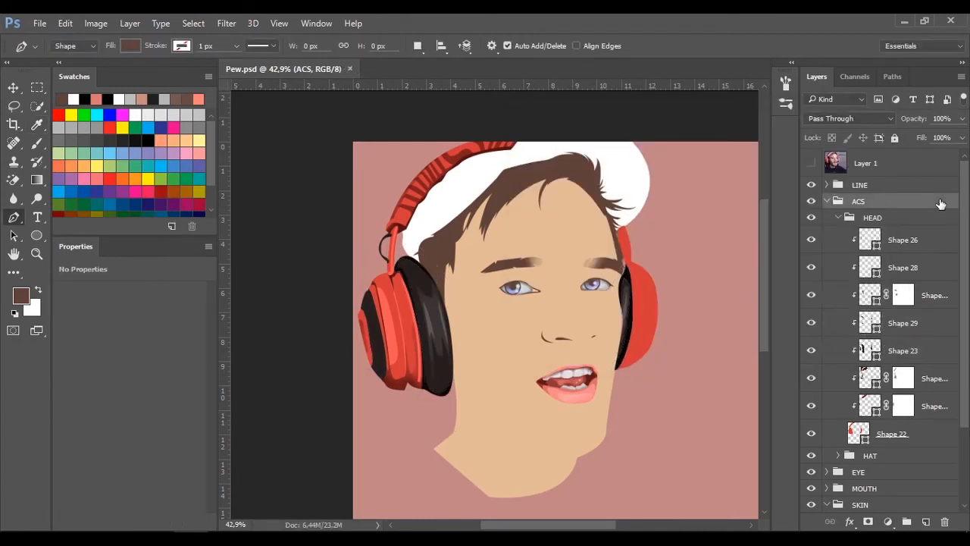
Step: Darken the fill of the cushion base, Shape 23, to a near-black brown
scroll(478, 358, "up", 1)
left_click(872, 324)
double_click(869, 350)
left_click(549, 309)
left_click(844, 138)
left_click(882, 186)
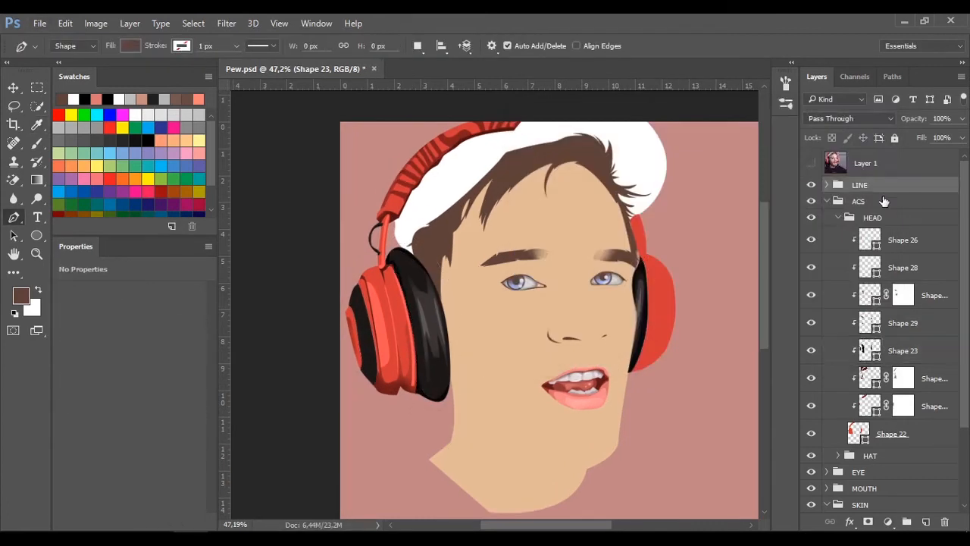
scroll(433, 197, "down", 3)
scroll(434, 201, "up", 1)
Step: Begin the far ear cup's dark red shadow in Shape 25, tracing the shell's seam and round button from the photo
left_click(900, 244)
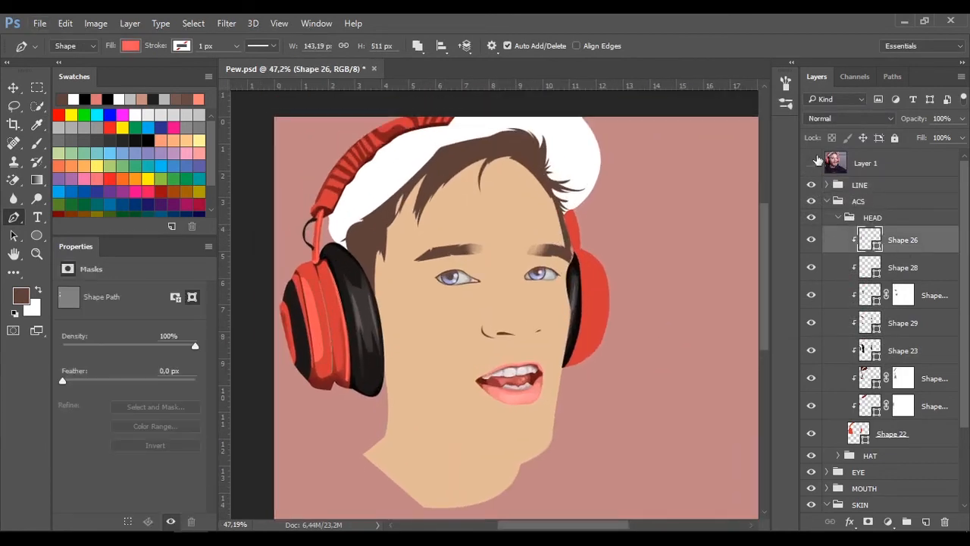
left_click(811, 163)
left_click(883, 312)
left_click(865, 350)
left_click(866, 378)
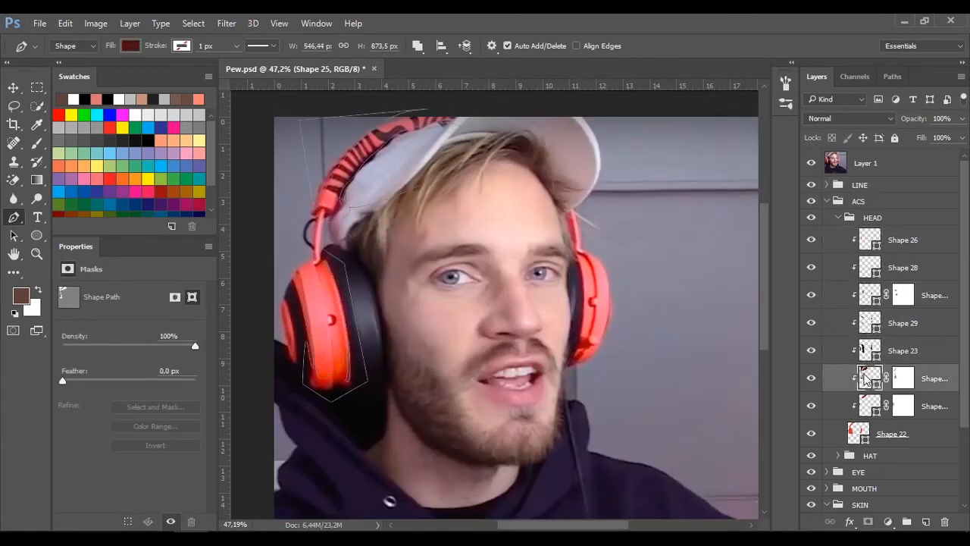
left_click(811, 164)
scroll(574, 317, "up", 4)
left_click(812, 164)
key("ctrl+s")
left_click_drag(578, 190, 576, 258)
left_click(560, 243)
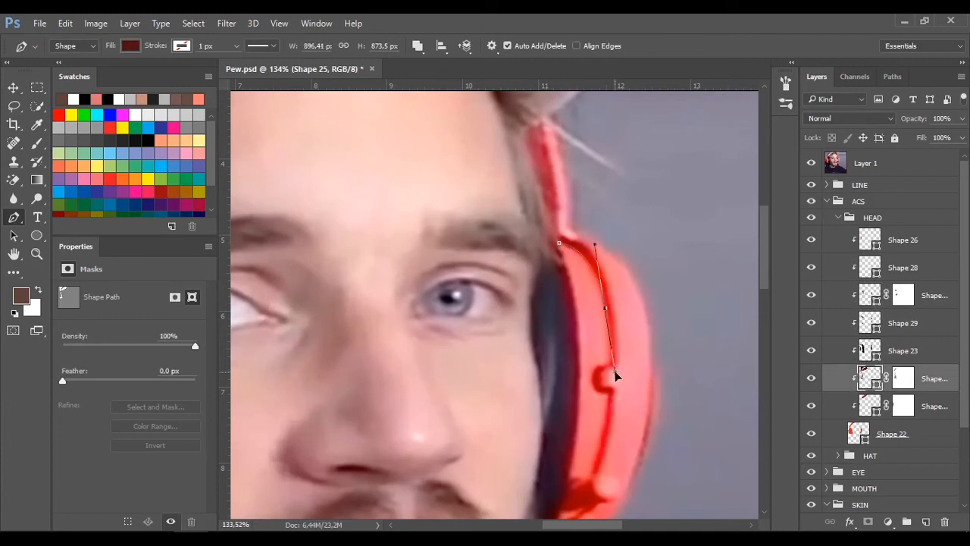
left_click_drag(610, 405, 612, 401)
scroll(612, 399, "down", 3)
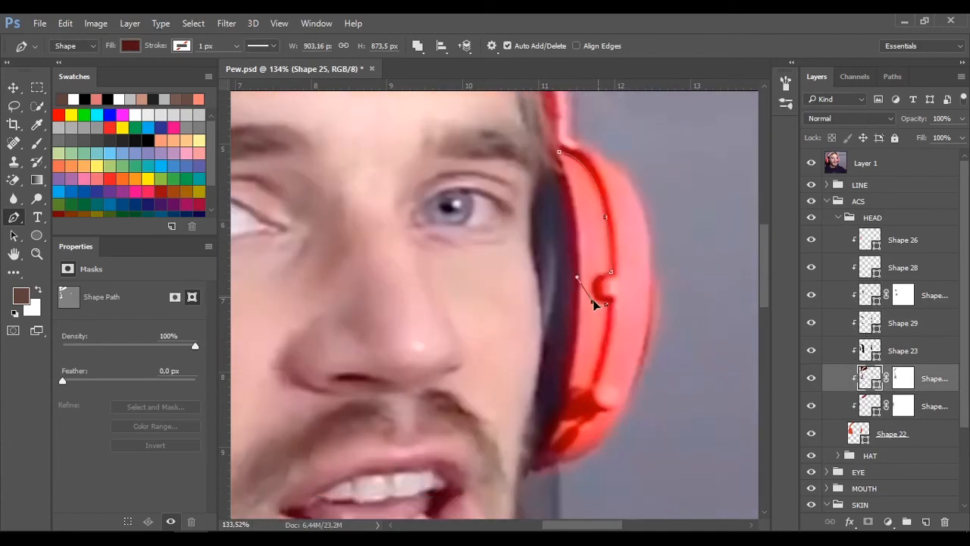
left_click(570, 384)
Step: Carry the far ear cup's shadow outline in Shape 25 around the cushion side and below the shell
left_click(811, 165)
left_click(810, 164)
left_click_drag(545, 160, 490, 163)
left_click(514, 428)
left_click(502, 493)
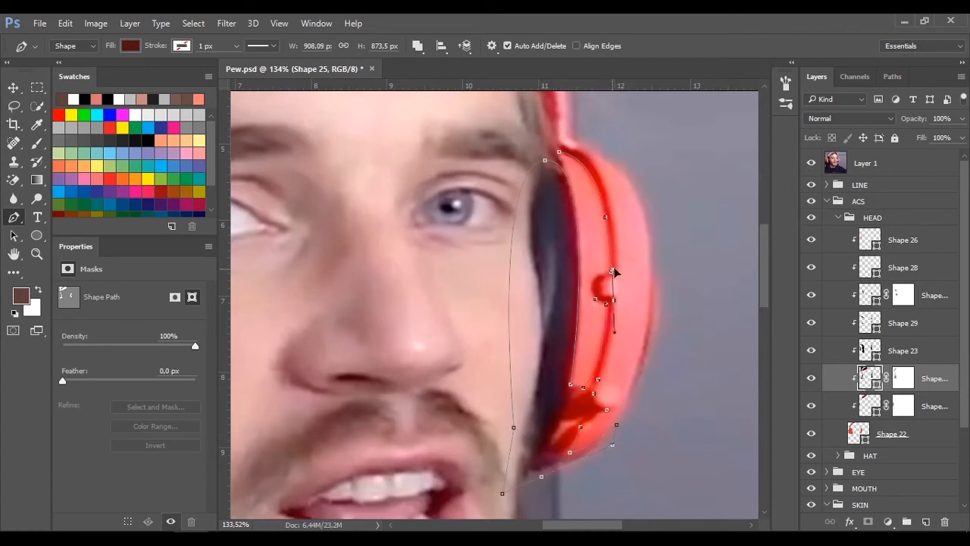
Step: Refine the seam and button contour of the far ear cup's shadow in Shape 25, and hide the photo
scroll(615, 283, "up", 2)
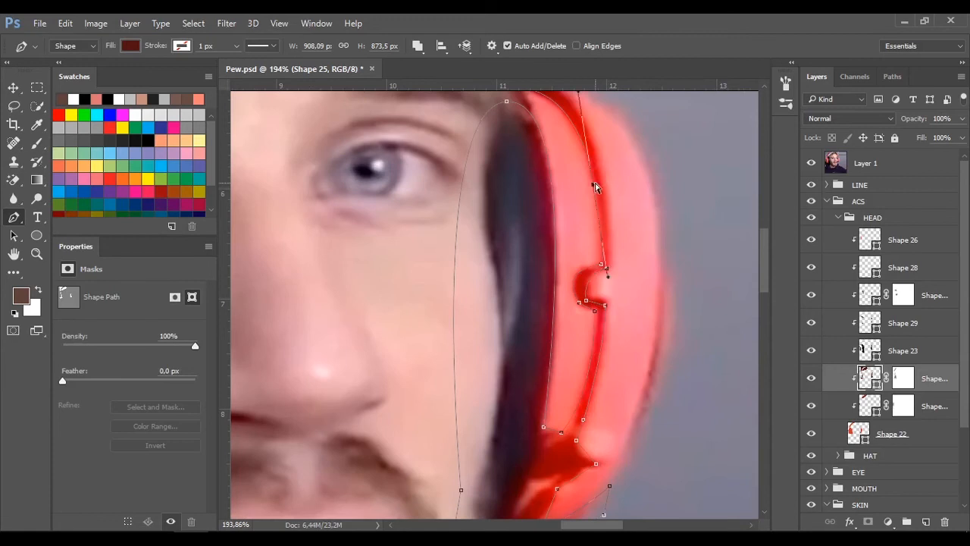
left_click_drag(595, 186, 597, 185)
scroll(598, 186, "up", 2)
scroll(542, 157, "up", 2)
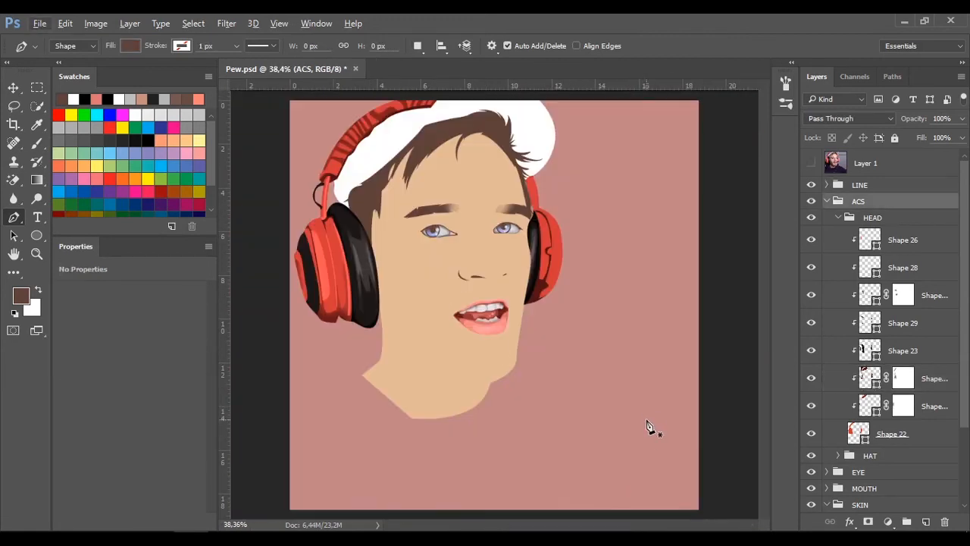
Step: Cut a small pointed highlight out of Shape 25's shadow at the bottom of the far ear cup, following the photo
scroll(637, 250, "up", 5)
left_click(811, 162)
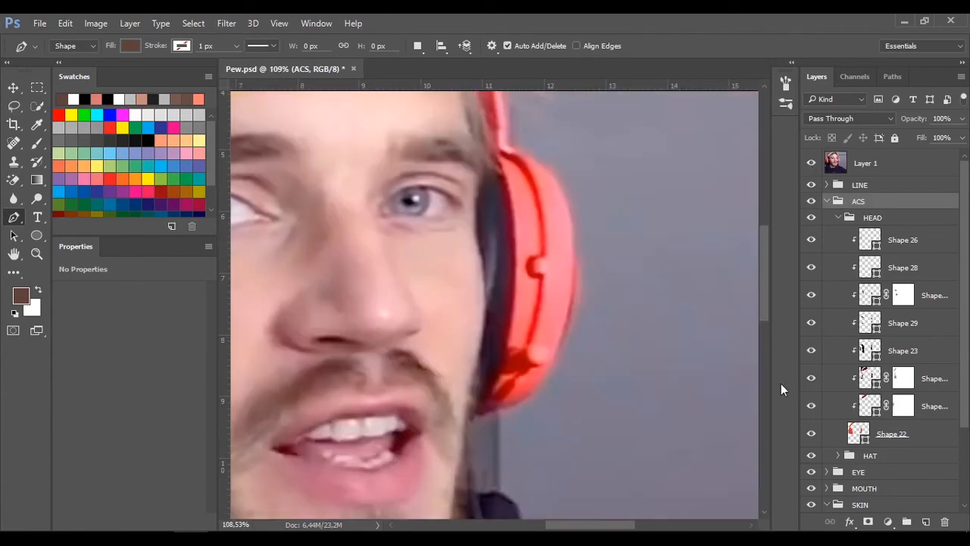
left_click(875, 375)
left_click(418, 46)
left_click(459, 118)
scroll(512, 432, "up", 5)
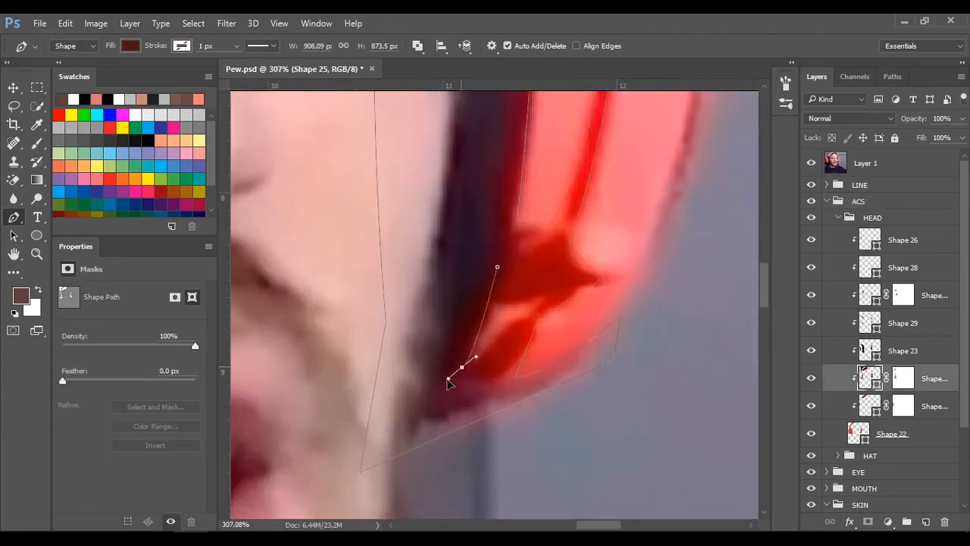
left_click(810, 163)
scroll(611, 340, "down", 6)
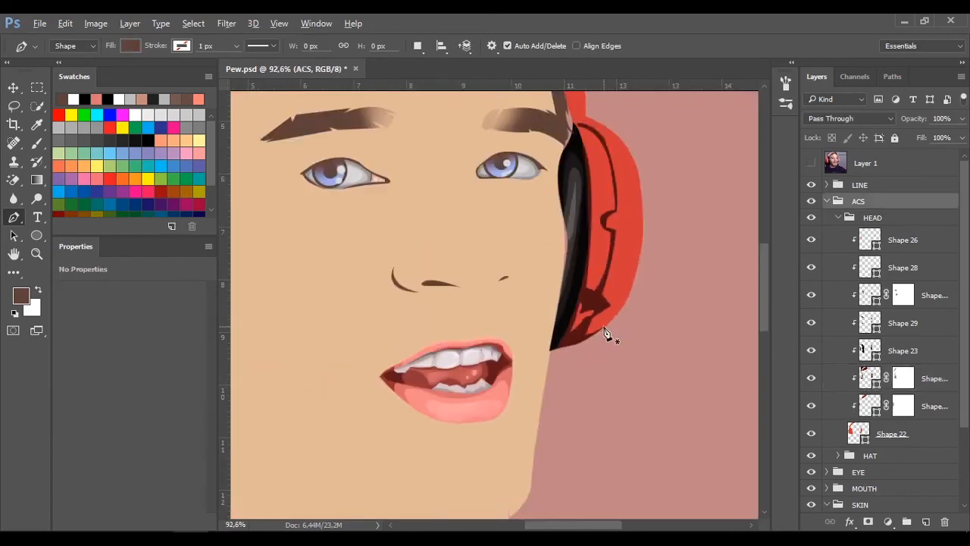
Step: Compare the headphones' shading with the reference photo and look through the cushion and headband shape layers
scroll(699, 325, "up", 3)
left_click(902, 350)
left_click(871, 324)
left_click(872, 406)
scroll(522, 281, "down", 4)
left_click(811, 163)
left_click(811, 163)
scroll(553, 179, "up", 3)
scroll(509, 299, "up", 2)
scroll(544, 291, "down", 1)
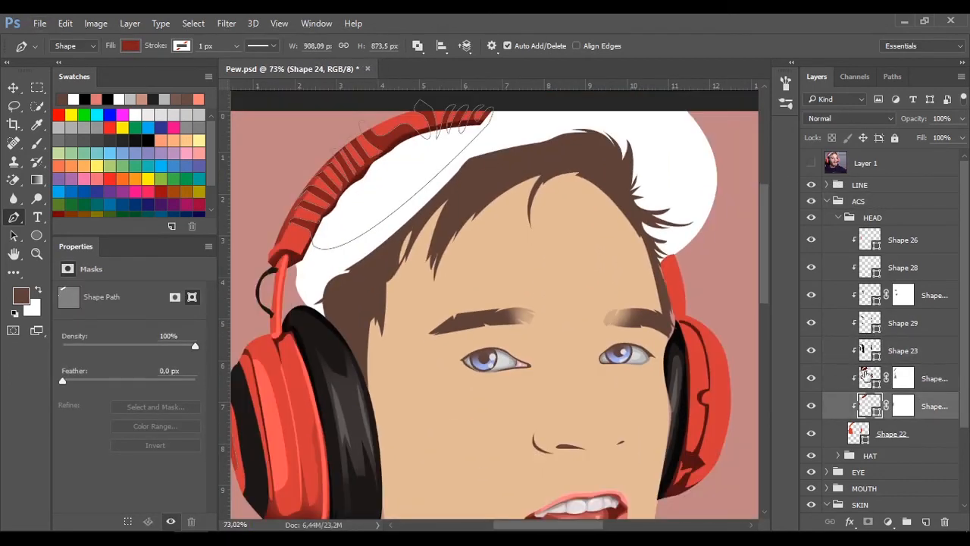
Step: Draw a shadow over the far headband arm between the cap and the ear cup in Shape 25
left_click(862, 373)
scroll(705, 279, "up", 2)
left_click(810, 163)
left_click(811, 163)
left_click_drag(644, 225, 610, 197)
left_click(611, 279)
left_click(673, 343)
left_click(643, 224, "ctrl")
left_click(811, 163)
left_click(811, 163)
left_click_drag(644, 225, 652, 215)
left_click_drag(672, 343, 664, 343)
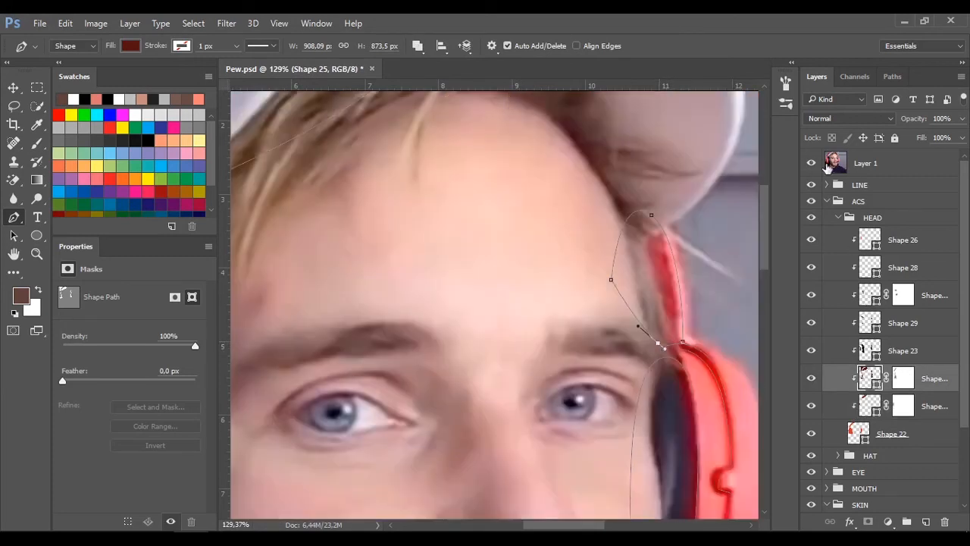
left_click(810, 163)
left_click(861, 185)
Step: Soften the far headband arm's shadow by painting Shape 25's mask with a 50 px black brush at 20% opacity
scroll(683, 340, "down", 2)
left_click(935, 359)
left_click(934, 378)
key("b")
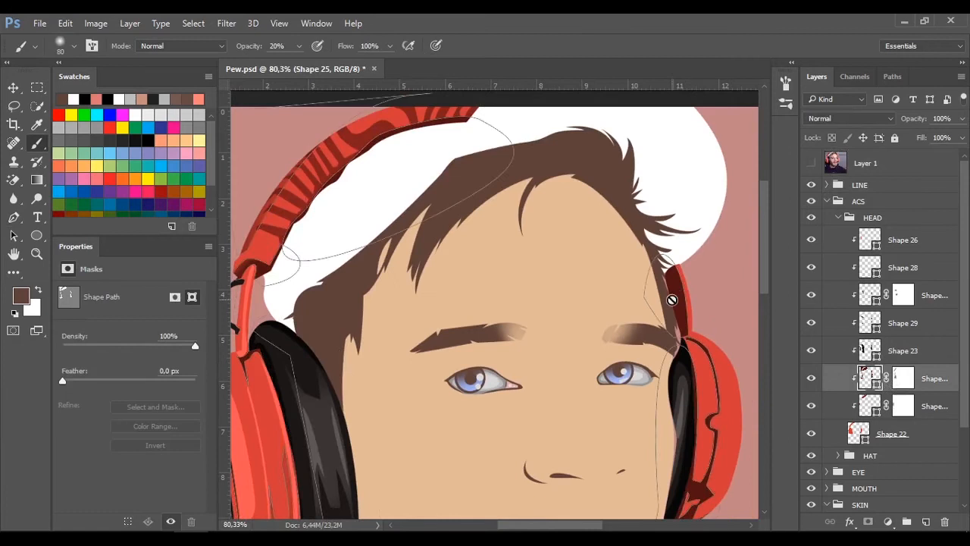
scroll(671, 301, "up", 2)
left_click(902, 378)
key("bracketleft")
key("bracketleft")
key("bracketleft")
key("ctrl+h")
left_click_drag(661, 250, 670, 293)
Step: Lower the brush opacity to 10% and fade the far ear cup's lower shadow on Shape 25's mask
key("1")
scroll(664, 291, "down", 2)
scroll(693, 334, "up", 2)
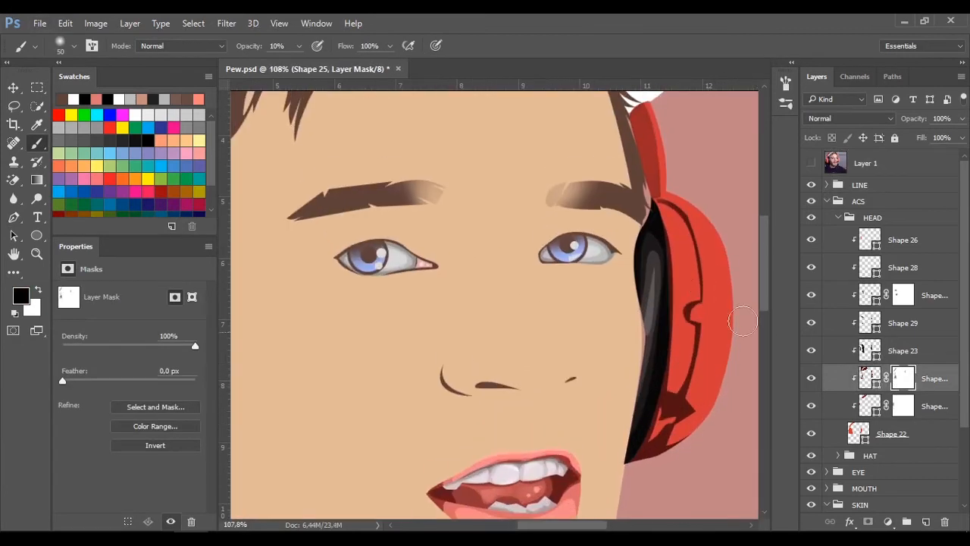
mouse_move(697, 428)
left_mouse_down()
mouse_move(671, 403)
mouse_move(697, 411)
left_mouse_up()
scroll(716, 329, "down", 2)
Step: Draw a thin shadow sliver along the far ear cup's outer edge in Shape 25 and reshape Shape 22's red outline there
key("p")
scroll(705, 313, "up", 1)
left_click_drag(699, 307, 652, 262)
left_click(811, 163)
left_click(811, 163)
left_click(869, 378)
left_click(811, 162)
scroll(690, 318, "up", 4)
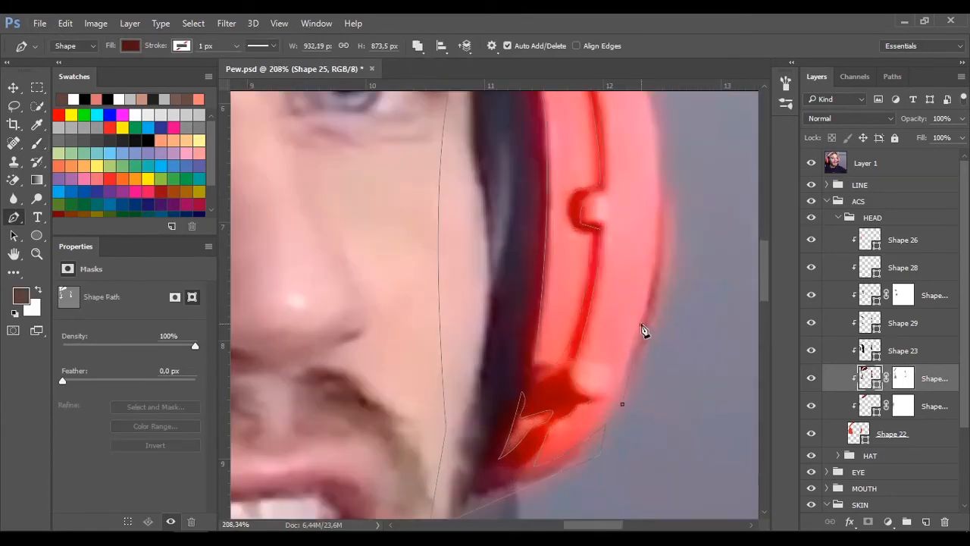
left_click(810, 162)
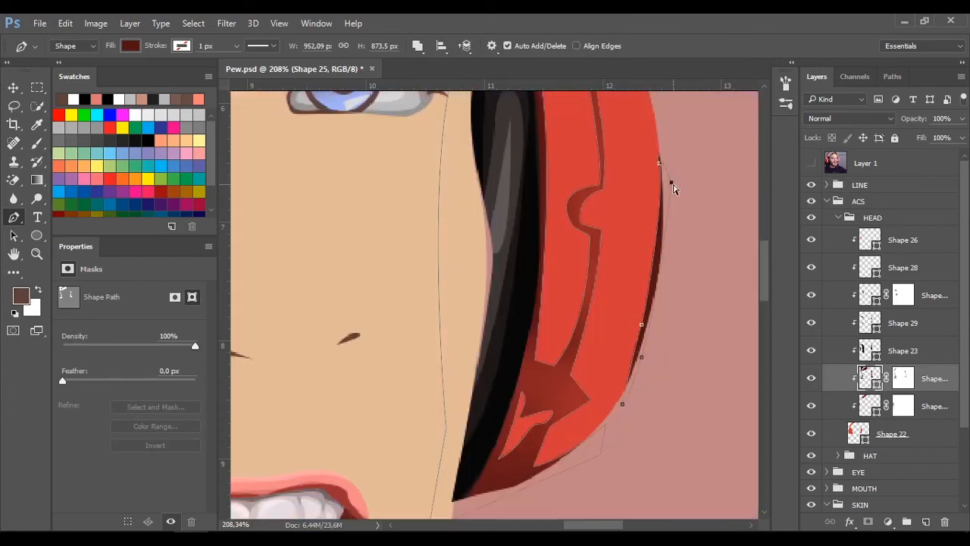
left_click(856, 430)
left_click_drag(666, 291, 663, 284)
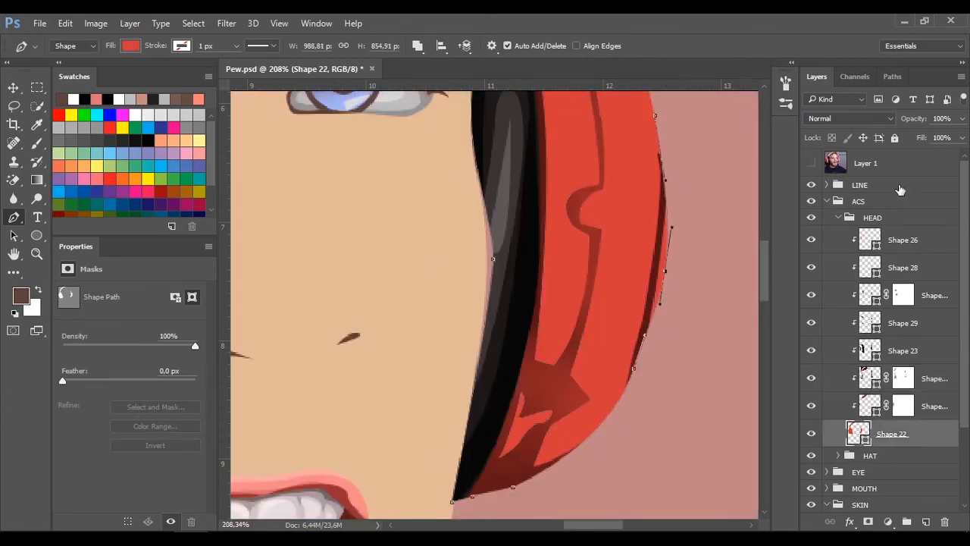
Step: Soften the thin shadow sliver along the far ear cup's outer edge on Shape 25's mask with the black brush at 10% opacity
left_click(899, 187)
scroll(726, 271, "down", 4)
left_click(903, 377)
key("b")
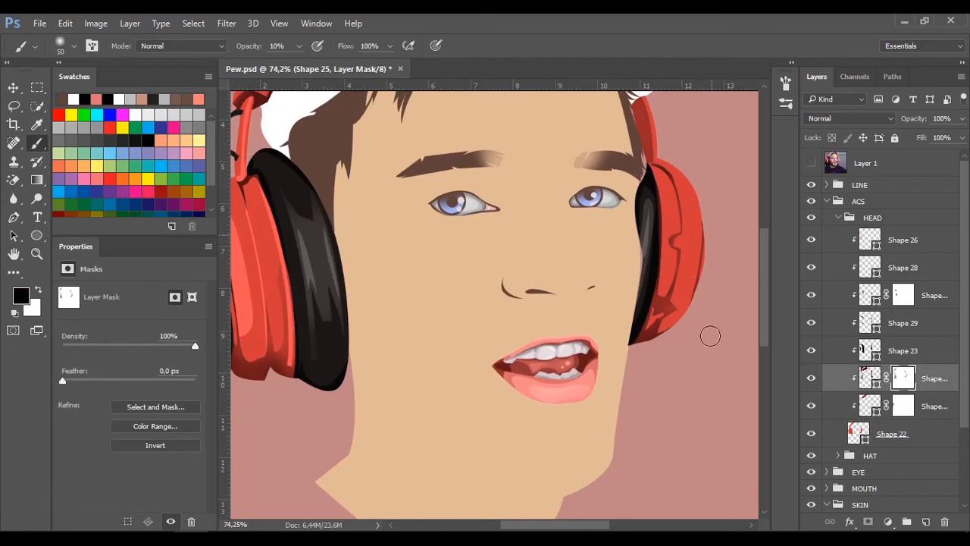
scroll(713, 341, "up", 3)
left_click(894, 218)
left_click(811, 163)
left_click(811, 163)
left_click(902, 324)
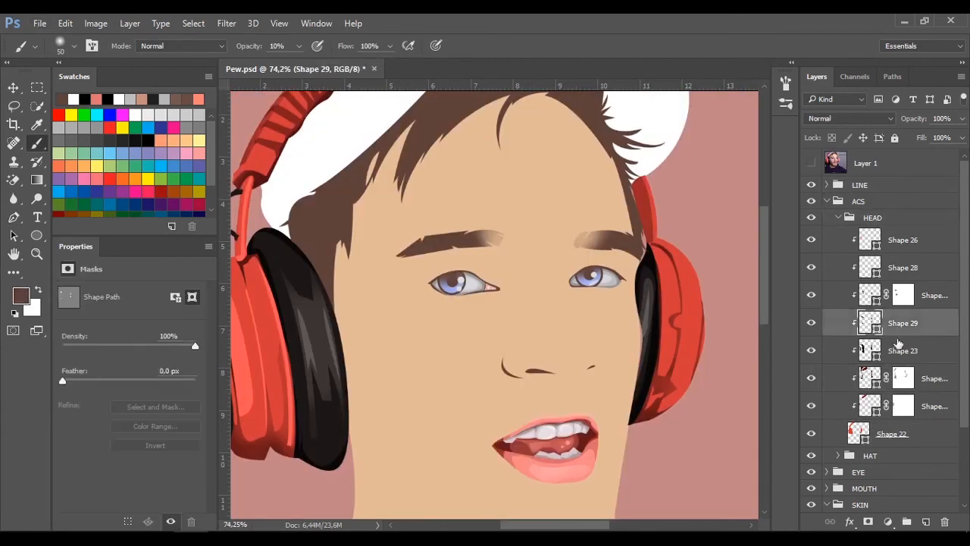
Step: Draw light red highlights inside the far ear cup's notch and along its seam in Shape 26
left_click(902, 240)
key("p")
left_click(419, 48)
left_click(457, 77)
scroll(506, 310, "up", 6)
left_click_drag(485, 213, 250, 171)
scroll(425, 257, "down", 1)
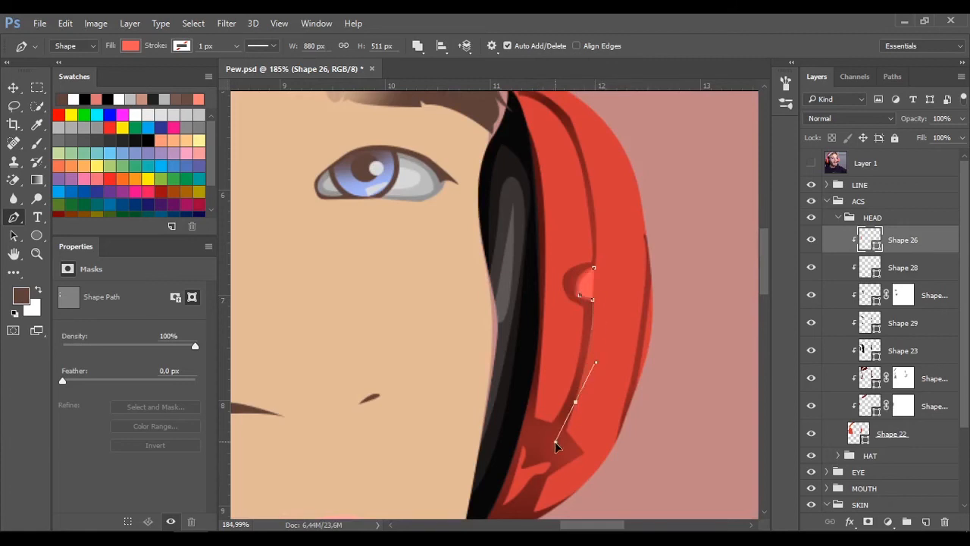
left_click_drag(555, 441, 557, 454)
left_click(575, 401, "alt")
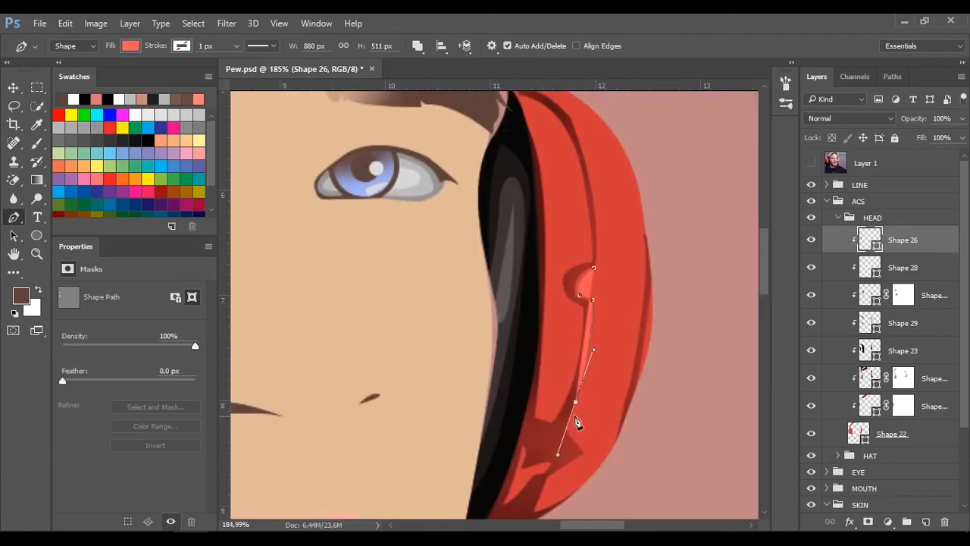
left_click_drag(591, 186, 547, 104)
left_click(591, 187, "alt")
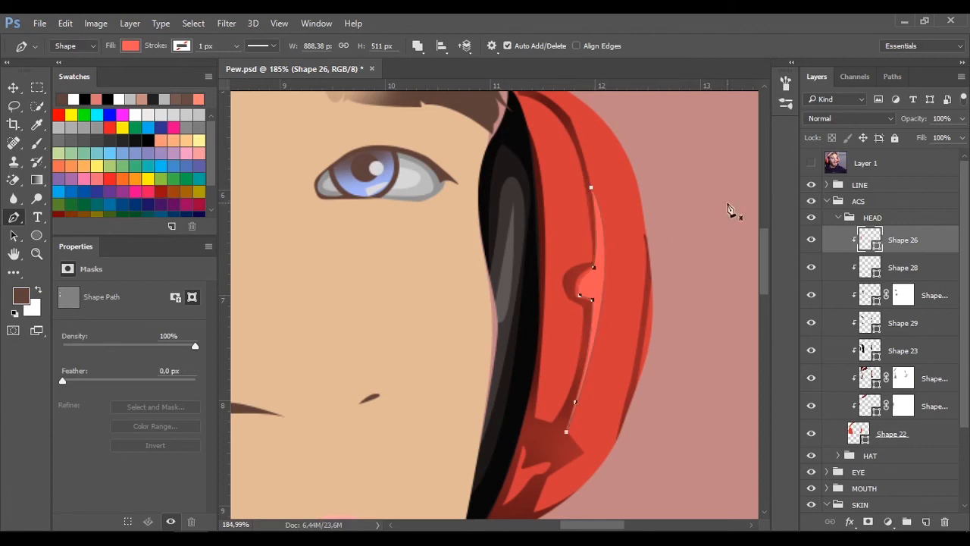
left_click(810, 163)
Step: Draw a rounded highlight beside the dark patch at the far ear cup's lower end in Shape 26, following the reference photo
key("ctrl+minus")
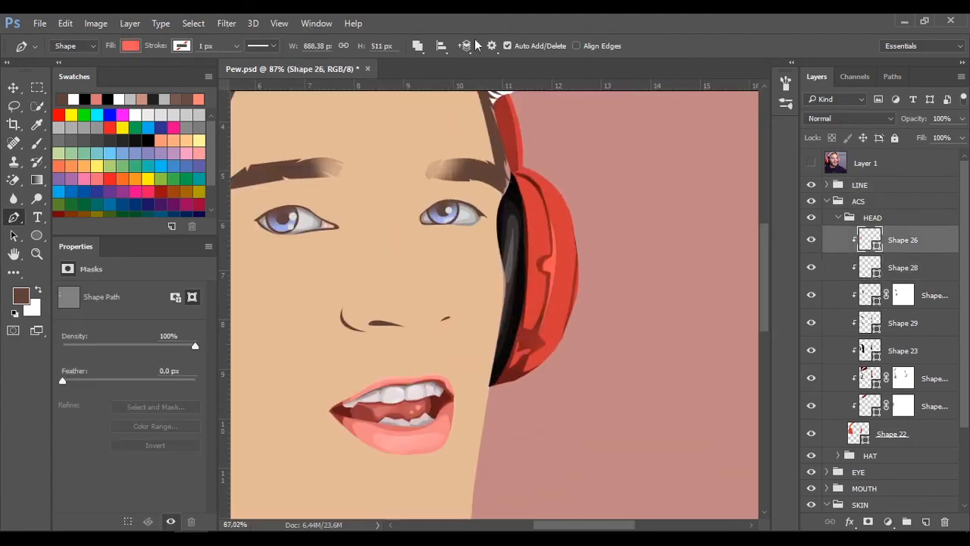
key("ctrl+plus")
left_click(811, 163)
key("ctrl+plus")
left_click(811, 163)
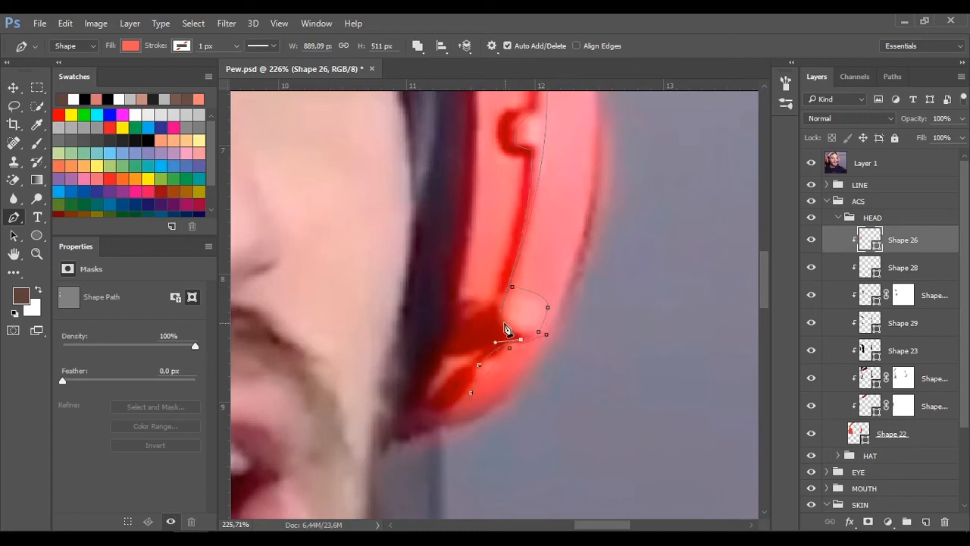
left_click(811, 163)
scroll(617, 278, "down", 5)
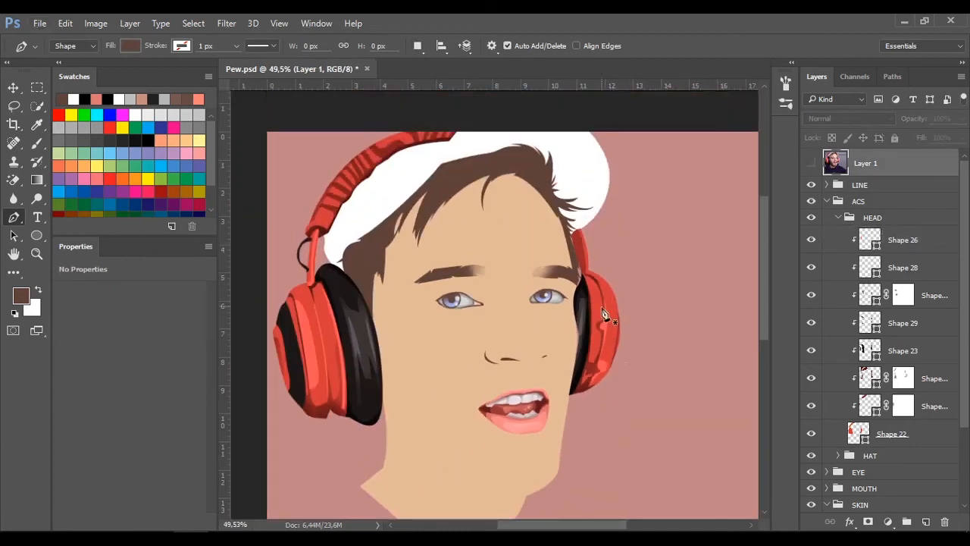
Step: Draw a curved highlight along the far ear cup's upper outer rim in Shape 26
scroll(601, 316, "up", 3)
left_click(903, 239)
scroll(624, 354, "up", 7)
left_click(632, 362)
left_click_drag(615, 191, 582, 128)
left_click(531, 153)
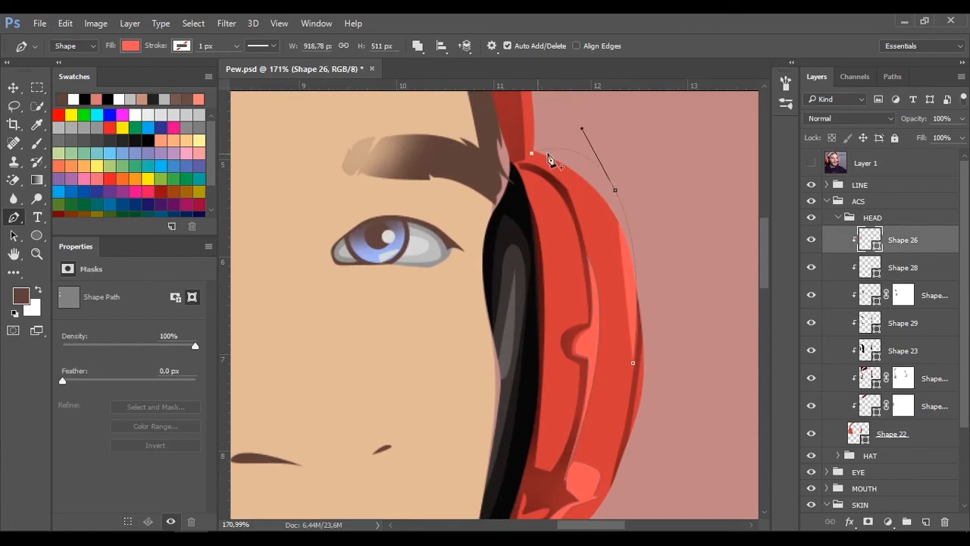
left_click(811, 163)
scroll(643, 382, "down", 4)
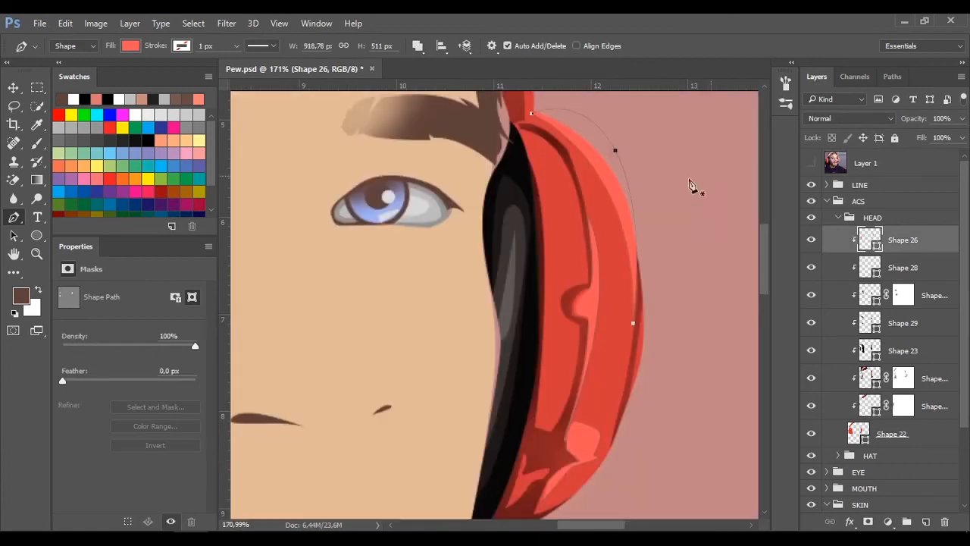
scroll(721, 217, "down", 2)
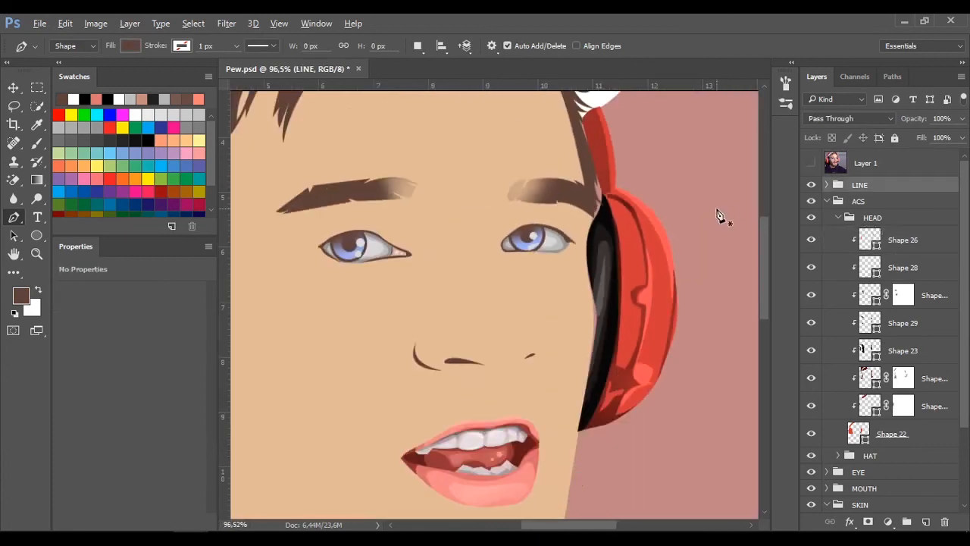
scroll(716, 288, "up", 2)
left_click(890, 250)
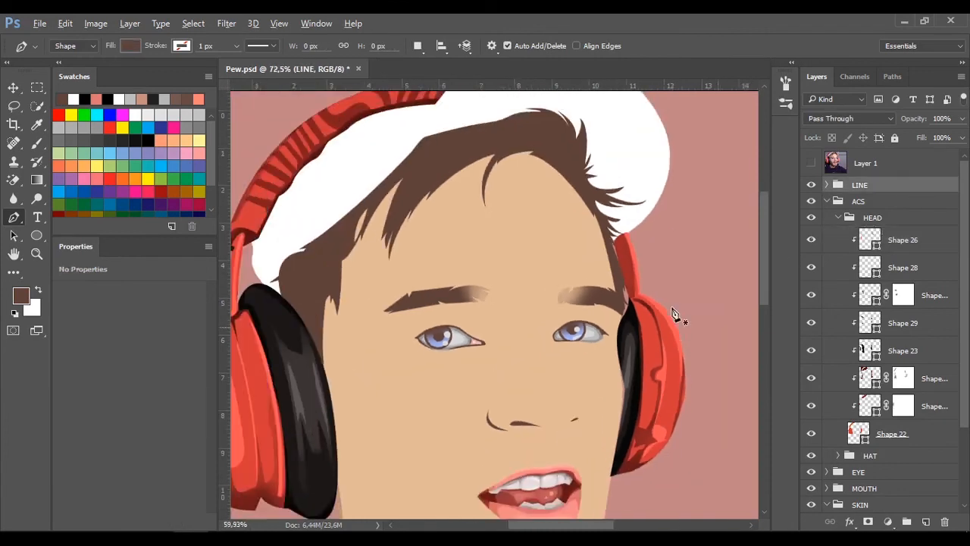
Step: Draw black shading around the upper part of the near ear cup's dark outer panel in Shape 29
scroll(671, 314, "down", 2)
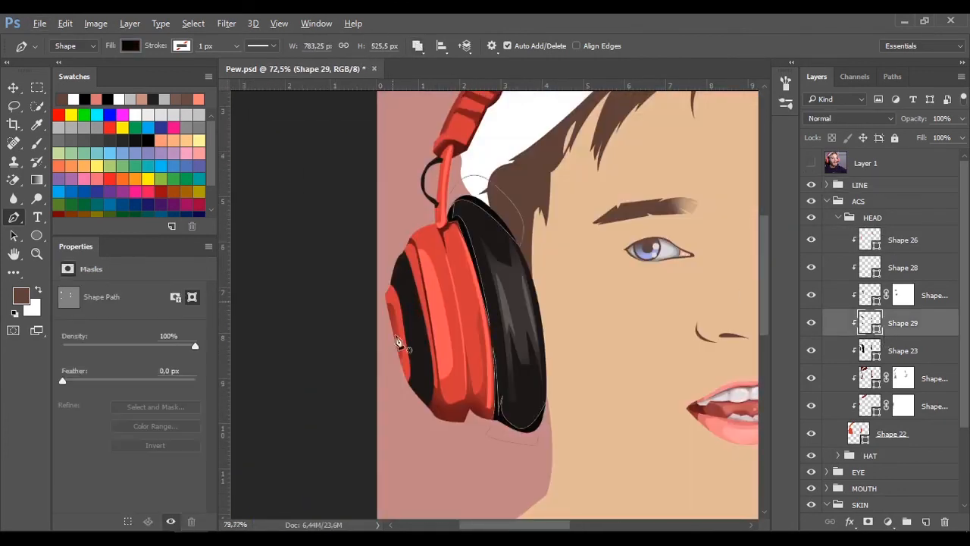
scroll(402, 345, "up", 3)
left_click_drag(413, 303, 422, 371)
left_click(413, 303, "alt")
left_click_drag(429, 242, 459, 298)
key("ctrl+z")
left_click_drag(396, 240, 431, 261)
left_click(396, 240, "alt")
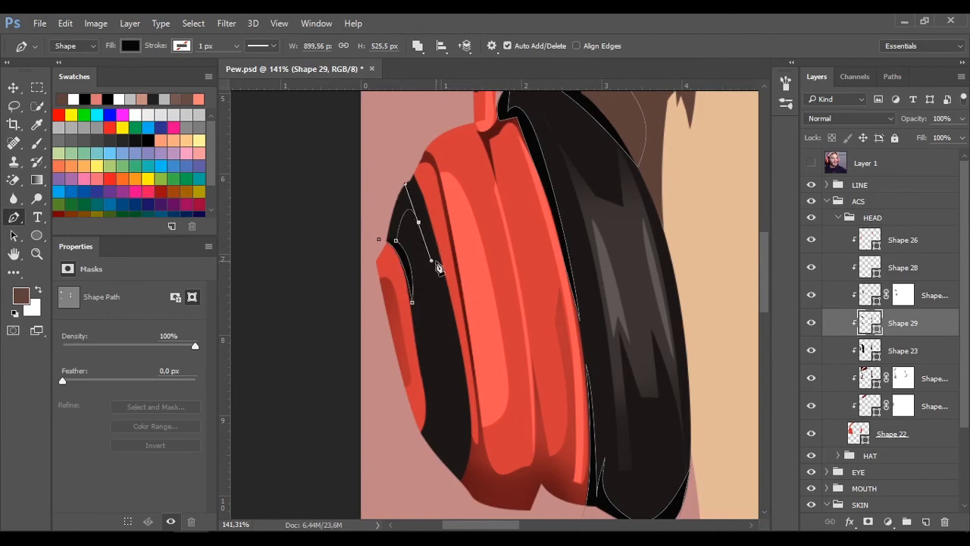
left_click(444, 274)
left_click_drag(397, 176, 370, 191)
Step: Draw black shading along the lower edge of the near ear cup's dark outer panel in Shape 29
scroll(427, 322, "down", 2)
left_click_drag(377, 403, 386, 397)
left_click(413, 417)
left_click(461, 415)
left_click_drag(466, 318, 457, 272)
left_click(466, 319, "alt")
left_click_drag(454, 381, 435, 379)
left_click(428, 359)
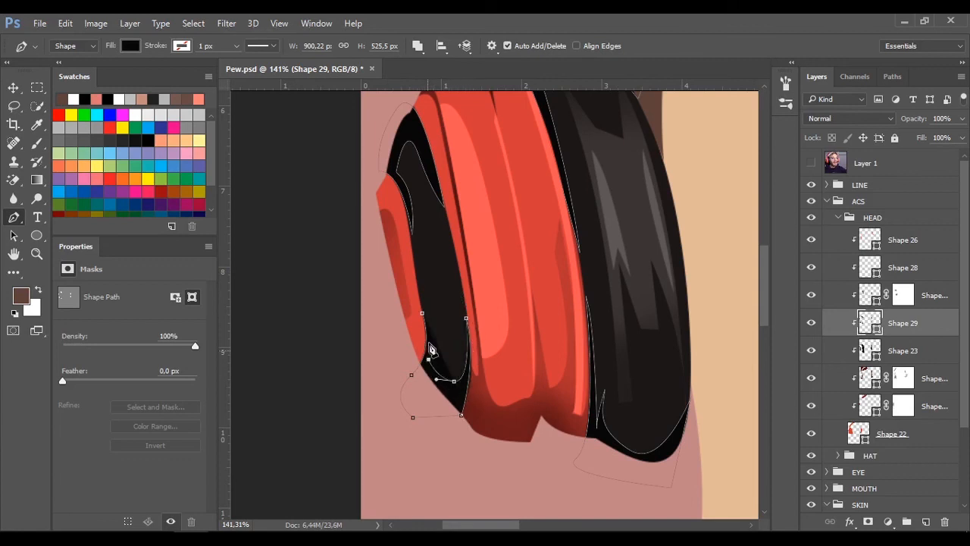
left_click(422, 313)
left_click(871, 217)
scroll(613, 318, "down", 5)
scroll(426, 294, "up", 3)
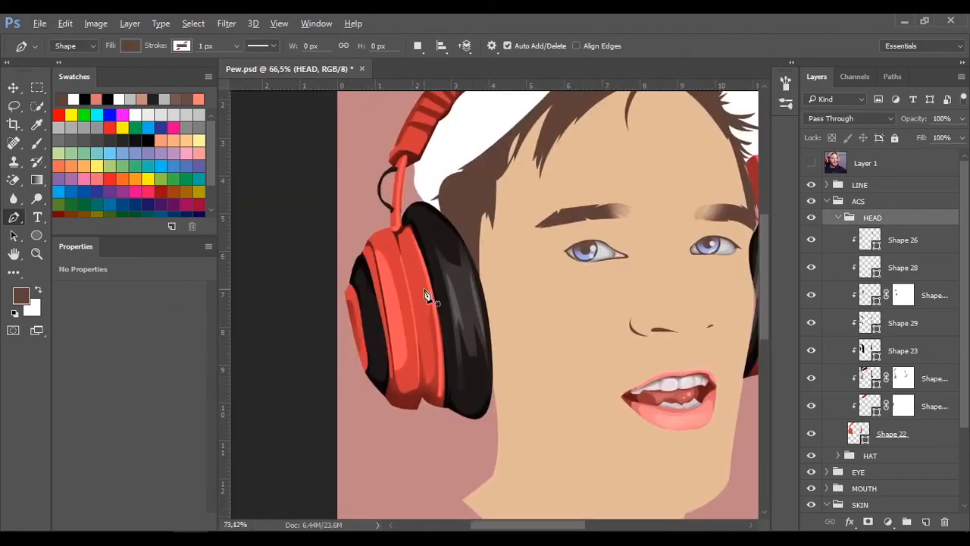
Step: Draw a dark crescent for the small round detail on the near ear cup in Shape 25, following the reference photo
scroll(426, 294, "up", 3)
left_click(811, 163)
scroll(394, 334, "up", 6)
left_click(871, 326)
left_click(872, 379)
left_click(811, 163)
left_click(811, 163)
scroll(427, 296, "up", 4)
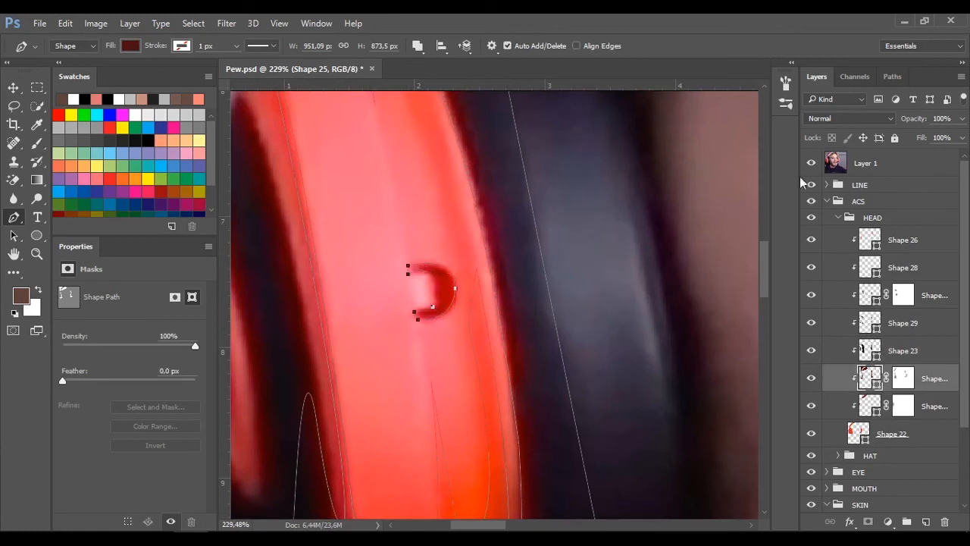
left_click(810, 163)
Step: Soften the near ear cup's crescent shadow by brushing Shape 25's mask at 10% opacity
left_click(904, 378)
key("b")
key("d")
left_click_drag(426, 272, 427, 242)
left_click(811, 163)
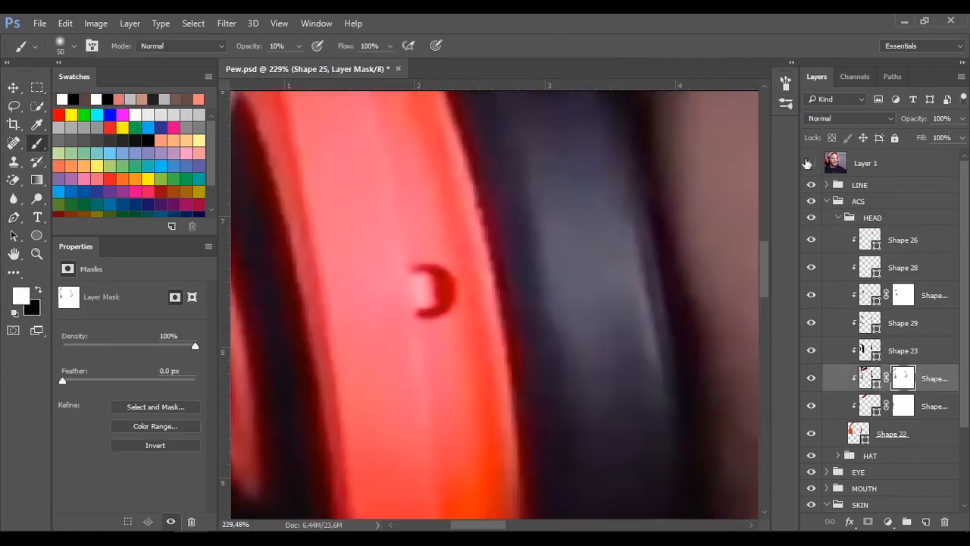
Step: Draw a light red highlight inside the near ear cup's crescent in Shape 26
left_click(811, 163)
key("p")
left_click(872, 239)
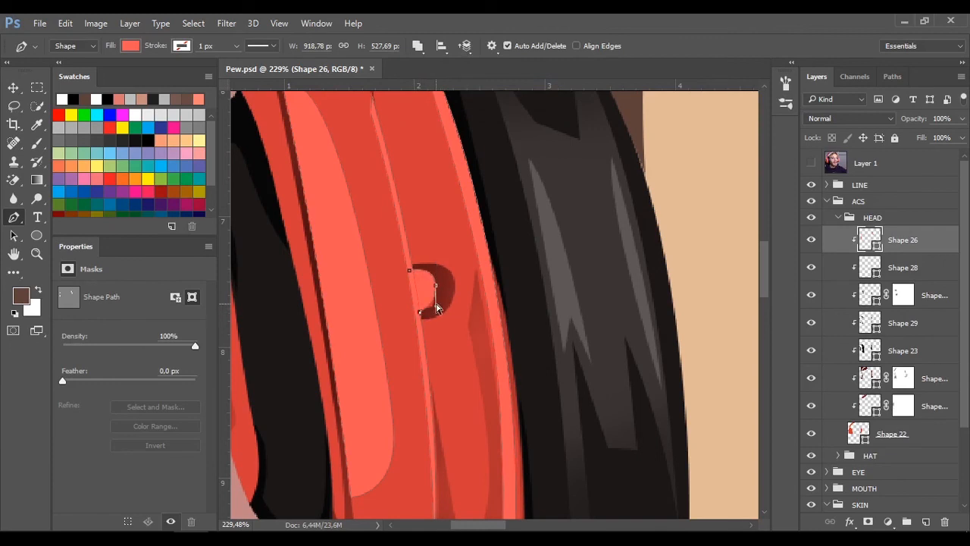
left_click(860, 185)
Step: Compare the shaded headphones with the reference photo
scroll(573, 296, "down", 8)
left_click(810, 164)
left_click(811, 164)
left_click(933, 169)
scroll(488, 252, "up", 6)
left_click_drag(488, 251, 538, 234)
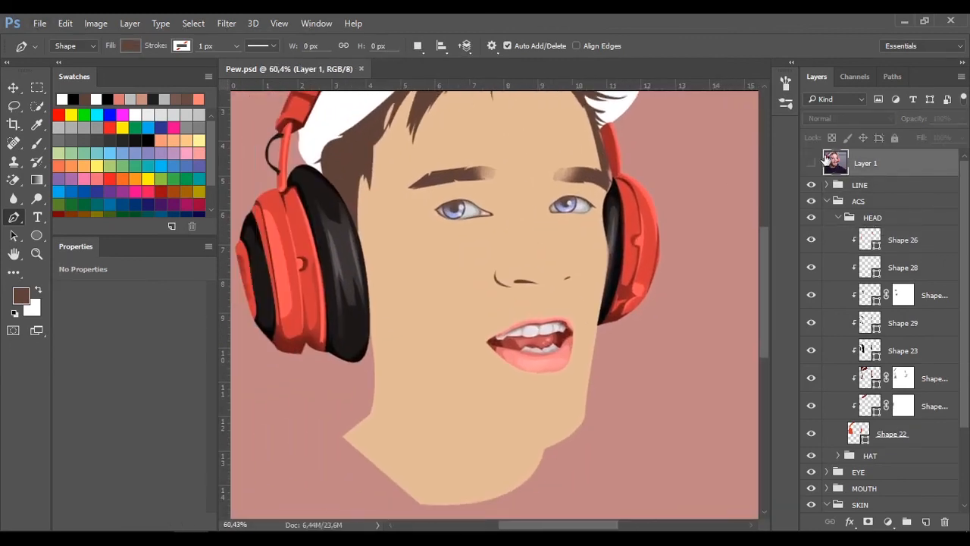
left_click(811, 163)
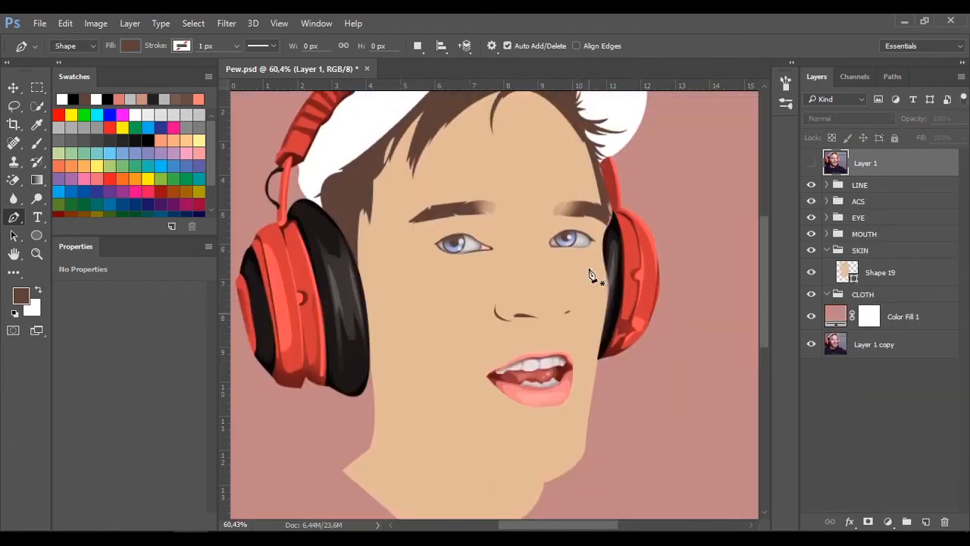
Step: Reshape the far sideburn in Shape 20 so the brown hair closes the gap beside the headband arm and ear cup
scroll(604, 258, "up", 2)
left_click(827, 186)
left_click(913, 207)
scroll(622, 290, "up", 6)
scroll(547, 199, "up", 2)
left_click_drag(537, 183, 542, 179)
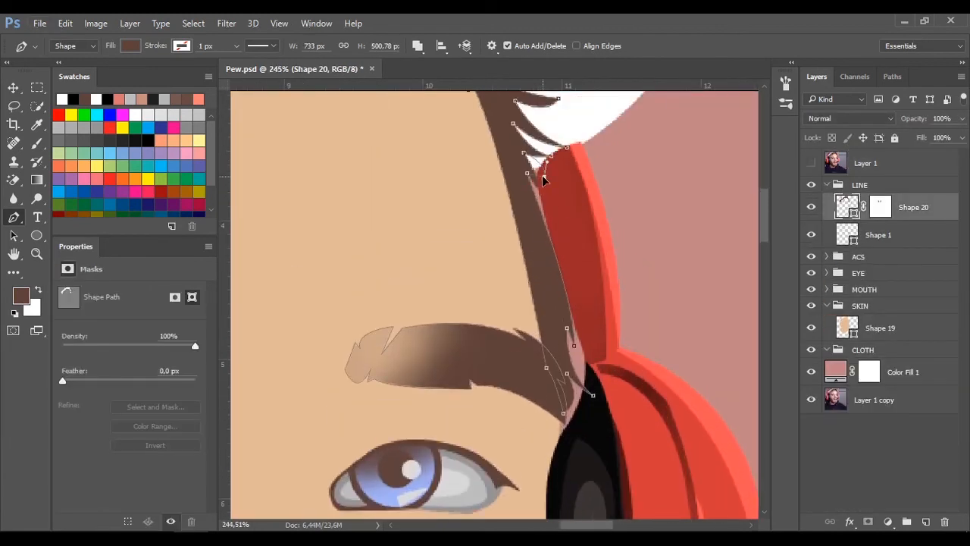
left_click_drag(545, 212, 547, 199)
left_click_drag(574, 345, 586, 371)
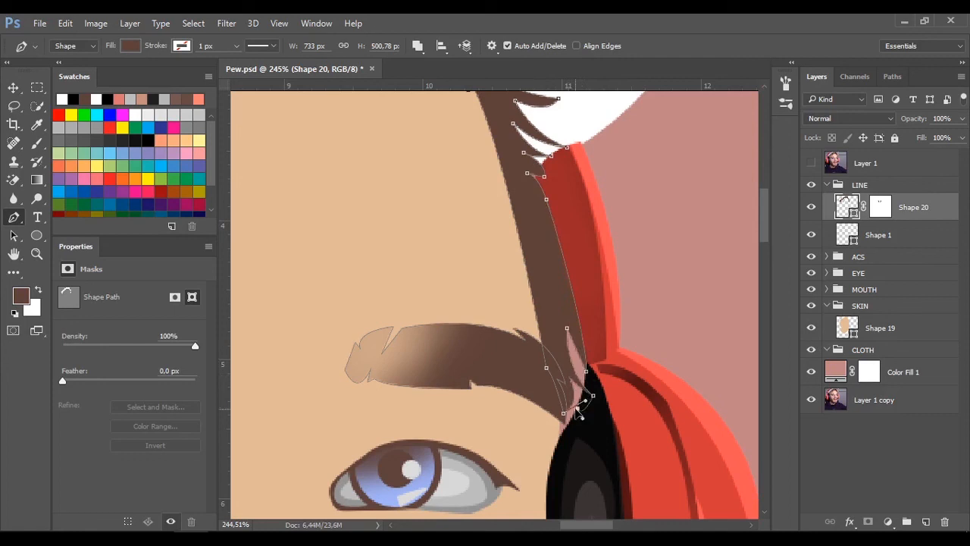
left_click_drag(579, 413, 575, 359)
left_click(860, 185)
scroll(616, 303, "down", 7)
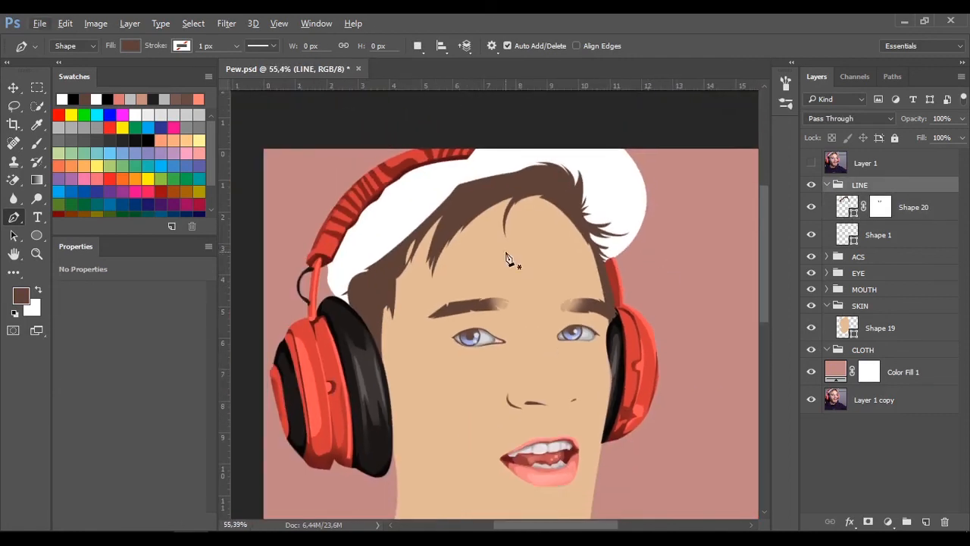
Step: Add pointed hair strands to Shape 20 over the far headband arm and the top of the ear cushion, using the reference photo
scroll(510, 260, "down", 3)
scroll(511, 259, "up", 1)
left_click(812, 163)
left_click(812, 164)
left_click(879, 207)
scroll(463, 93, "up", 2)
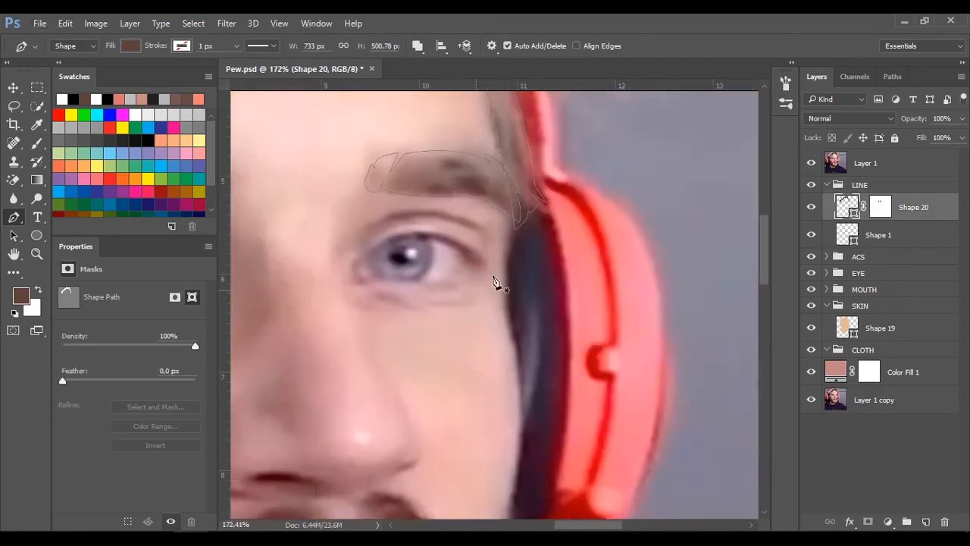
scroll(522, 297, "up", 4)
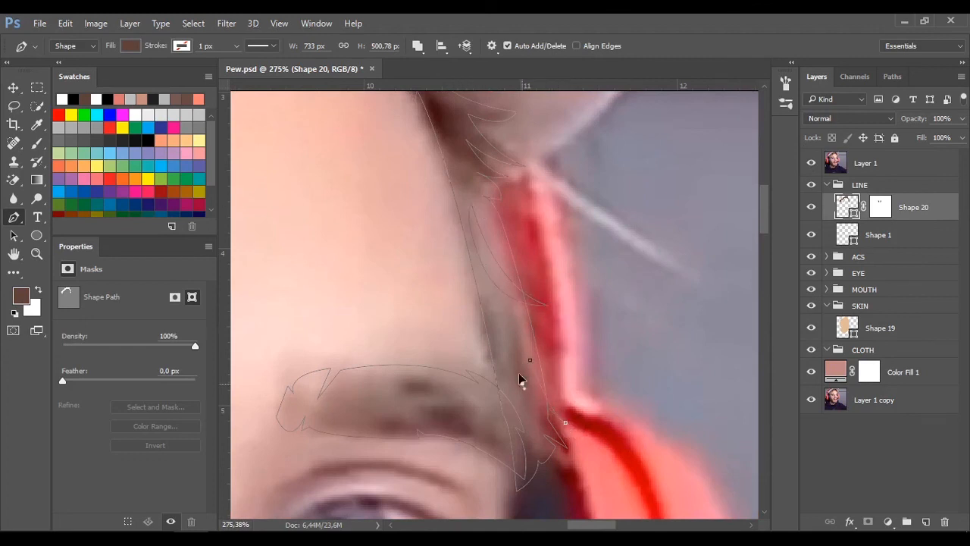
scroll(544, 325, "down", 3)
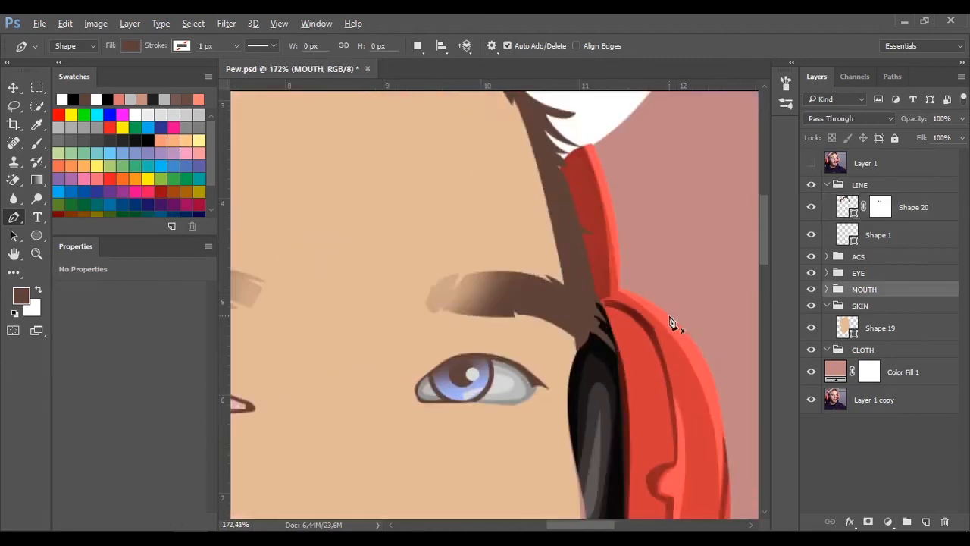
scroll(674, 322, "down", 5)
scroll(711, 303, "down", 2)
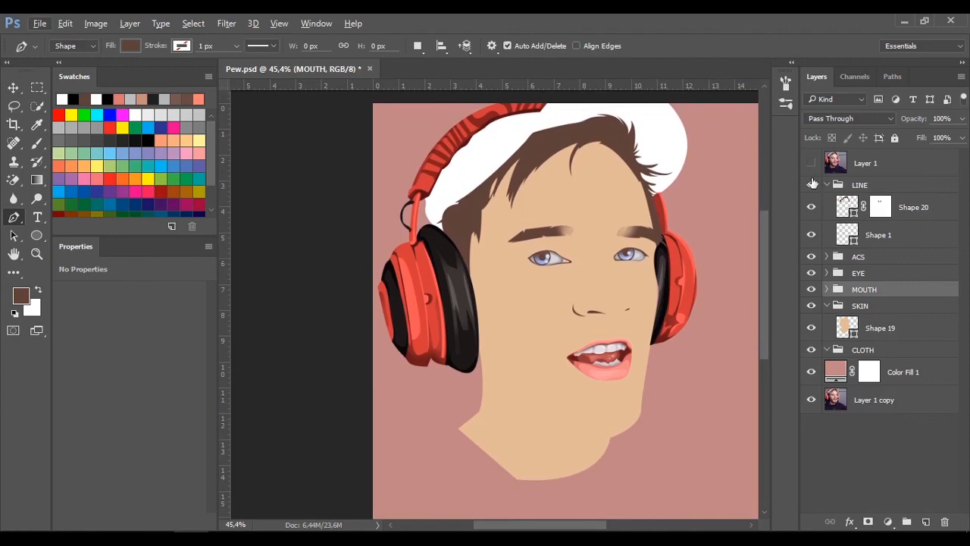
Step: Collapse the LINE and HEAD groups and select the HAT group inside ACS
left_click(826, 185)
left_click(905, 236)
scroll(902, 234, "up", 3)
left_click(837, 204)
left_click(827, 201)
left_click(844, 218)
left_click(838, 218)
scroll(879, 239, "down", 1)
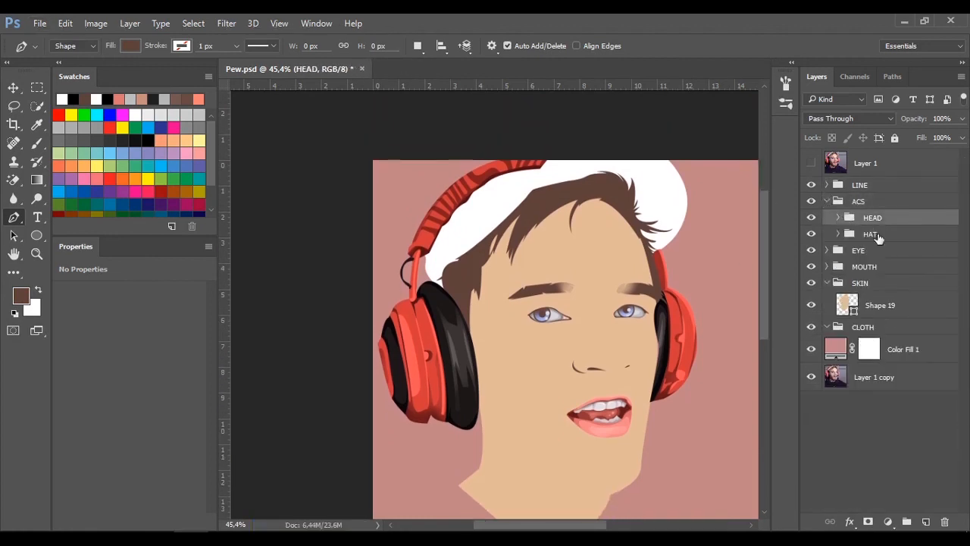
left_click(877, 237)
Step: Trace the underside of the cap's brim as a closed shape above Shape 21 in the HAT group, following the reference photo
scroll(522, 223, "up", 6)
left_click(837, 235)
left_click(811, 163)
scroll(672, 275, "up", 3)
scroll(673, 276, "right", 3)
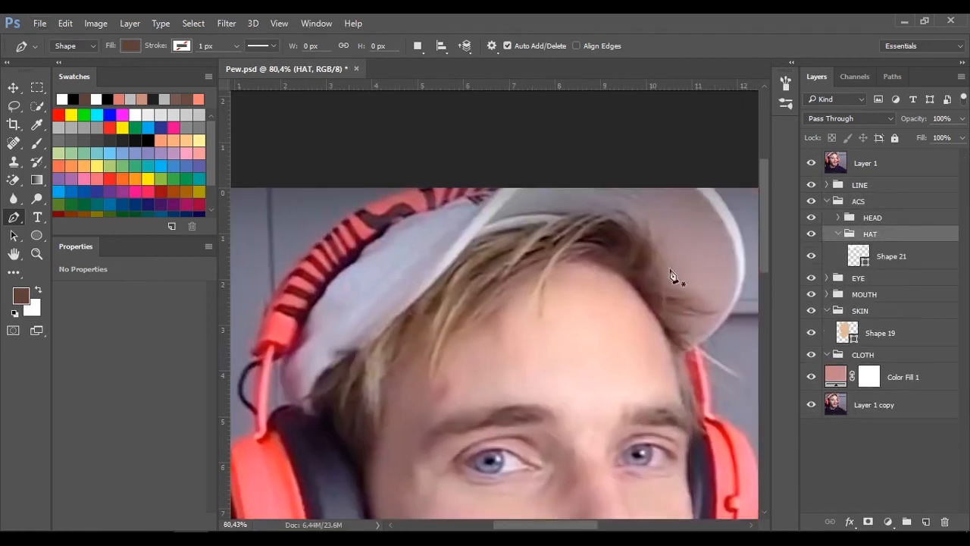
left_click(674, 360)
left_click_drag(736, 288, 742, 246)
left_click_drag(672, 179, 627, 175)
left_click(540, 168)
left_click_drag(484, 226, 465, 244)
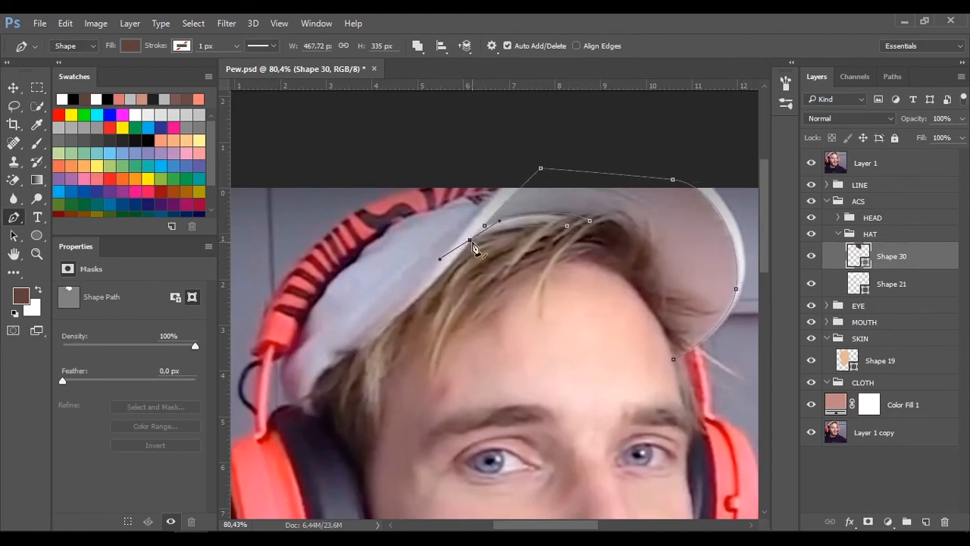
left_click(674, 359)
Step: Clip the brim underside shape to the cap base in Shape 21
left_click(811, 163)
right_click(918, 258)
left_click(678, 334)
Step: Recolor the brim underside in Shape 30 grey and the cap base in Shape 21 a lighter warm grey
double_click(870, 256)
left_click(473, 219)
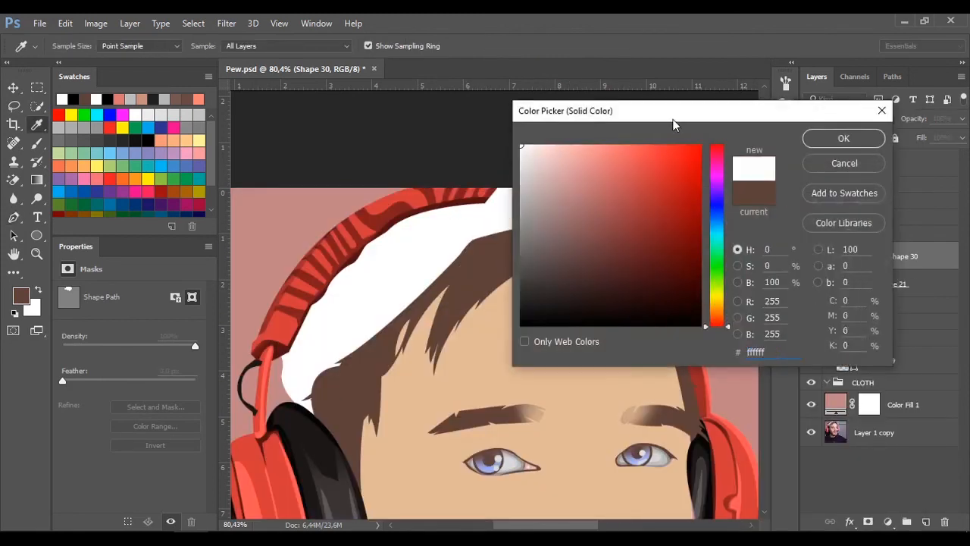
left_click_drag(673, 119, 848, 118)
left_click(709, 195)
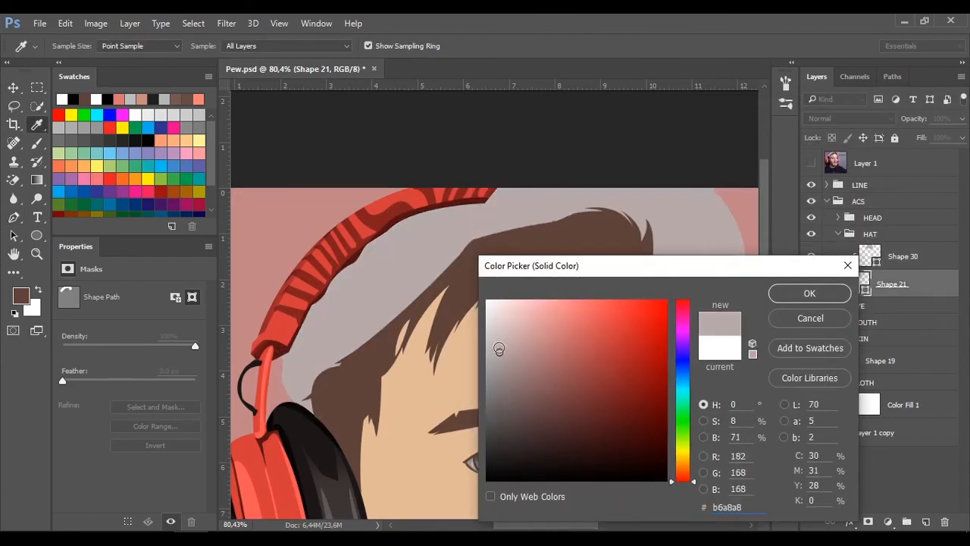
left_click(807, 293)
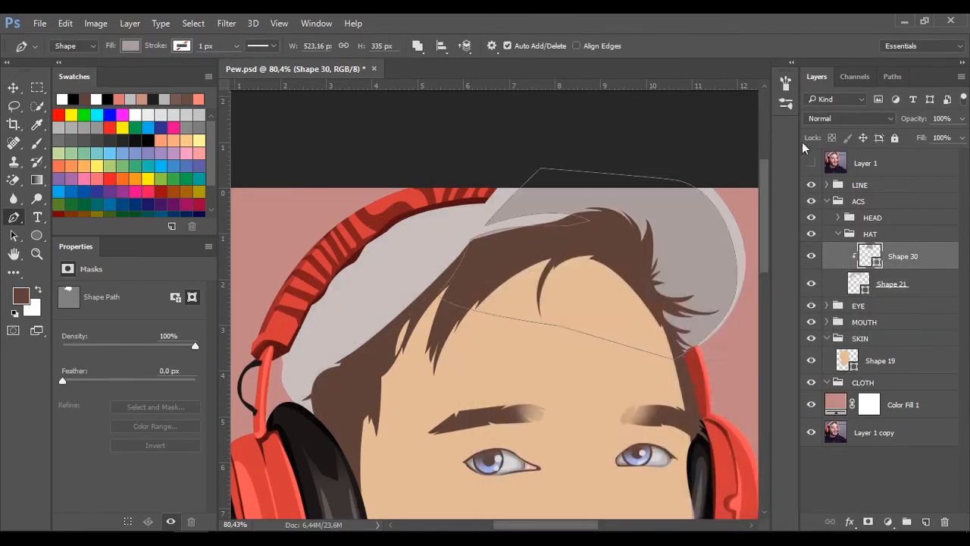
Step: Show the reference photo and delete the brim underside shape in Shape 30
left_click(811, 163)
scroll(567, 194, "up", 2)
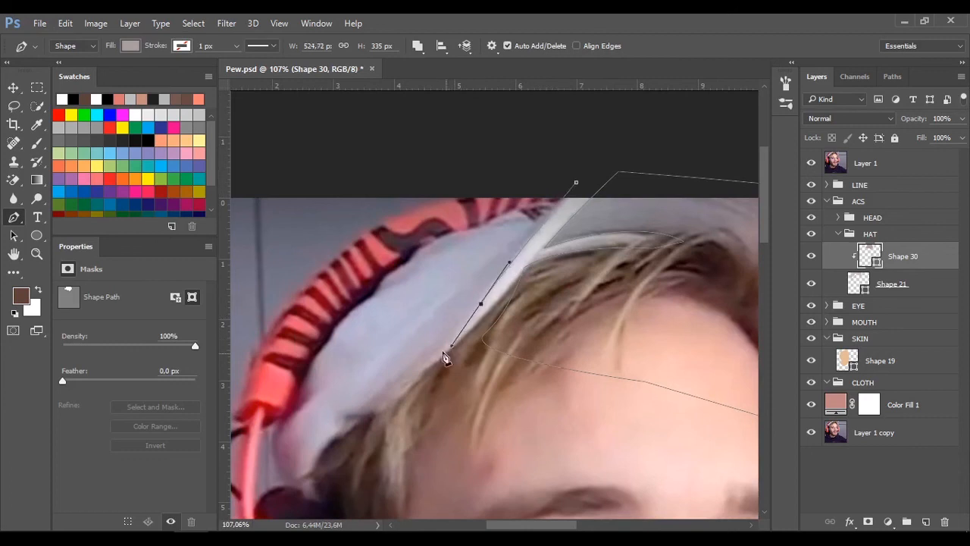
key("Delete")
key("Delete")
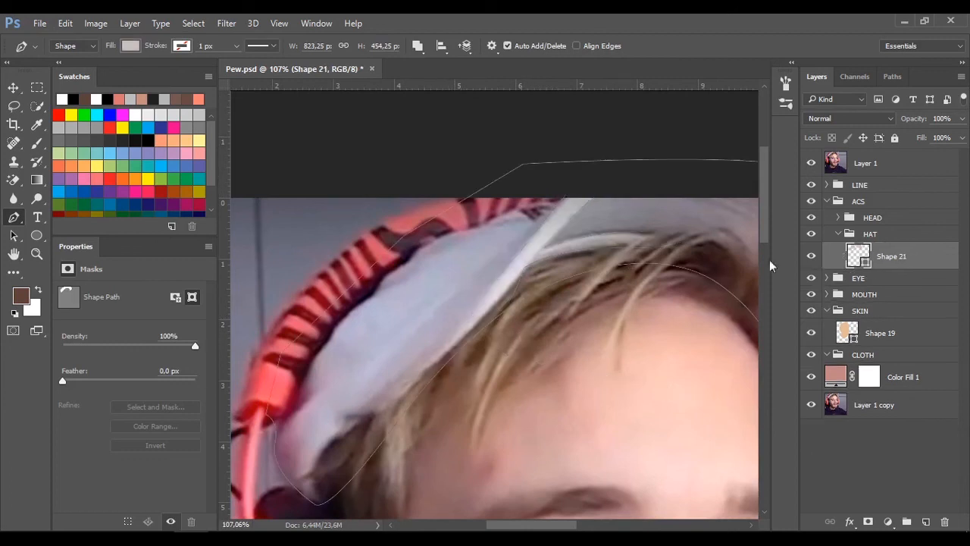
key("ctrl+alt+z")
key("ctrl+alt+z")
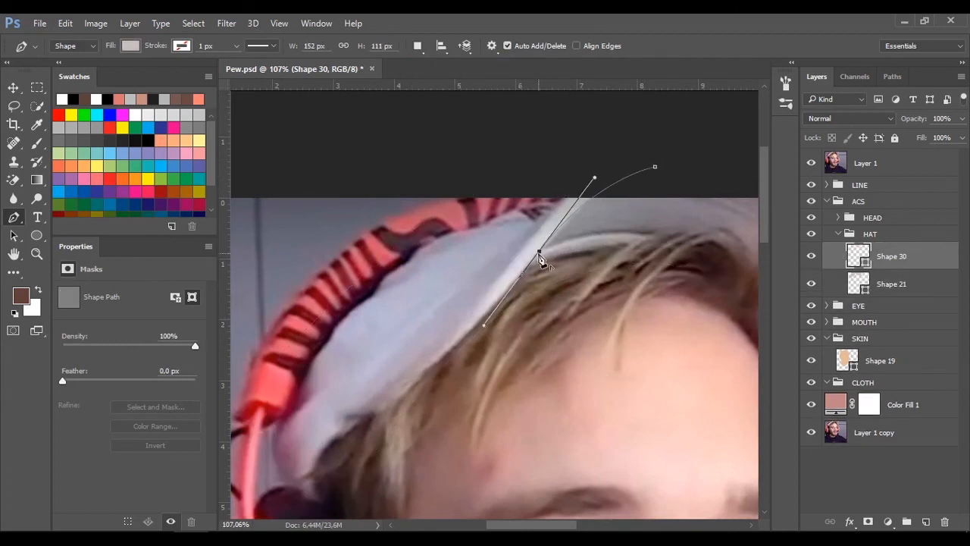
Step: Trace the light strip along the cap's brim edge as a closed shape above Shape 21, following the reference photo
left_click(539, 251, "alt")
left_click_drag(667, 262, 469, 241)
left_click_drag(487, 241, 535, 296)
left_click(487, 241, "alt")
left_click(447, 231)
left_click_drag(333, 240, 247, 275)
left_click(333, 240, "alt")
left_click_drag(243, 343, 327, 295)
left_click_drag(493, 111, 535, 124)
left_click(516, 115)
left_click_drag(627, 105, 498, 95)
Step: Trace another brim highlight combined into Shape 30 and clip the shape to the cap base in Shape 21
left_click(417, 46)
left_click(448, 77)
left_click_drag(617, 259, 649, 232)
left_click(547, 348, "alt")
left_click_drag(581, 93, 535, 103)
left_click(541, 130)
left_click_drag(425, 133, 680, 159)
key("ctrl+alt+g")
Step: Add highlights to Shape 30 on the cap's crown, near the ear cup and along the headphone band
left_click_drag(413, 316, 468, 266)
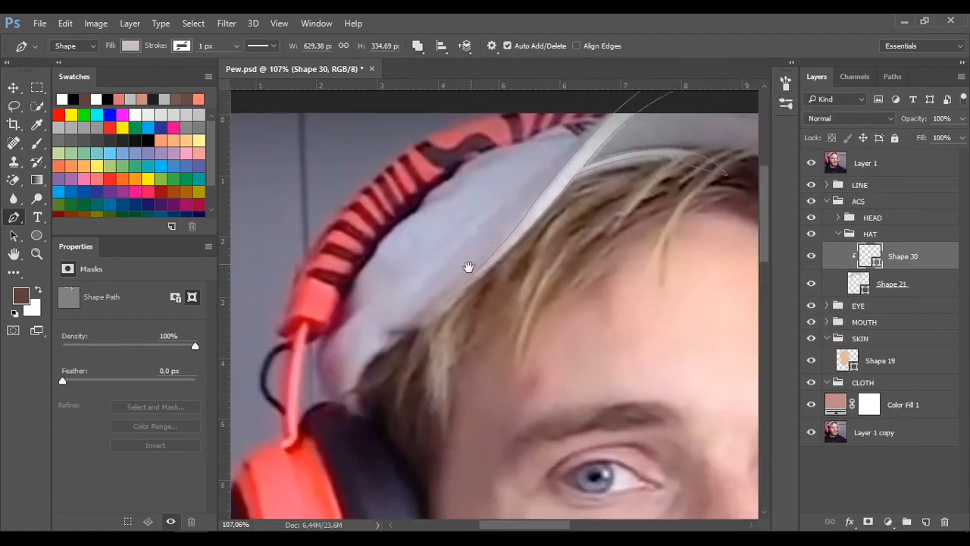
scroll(309, 364, "up", 2)
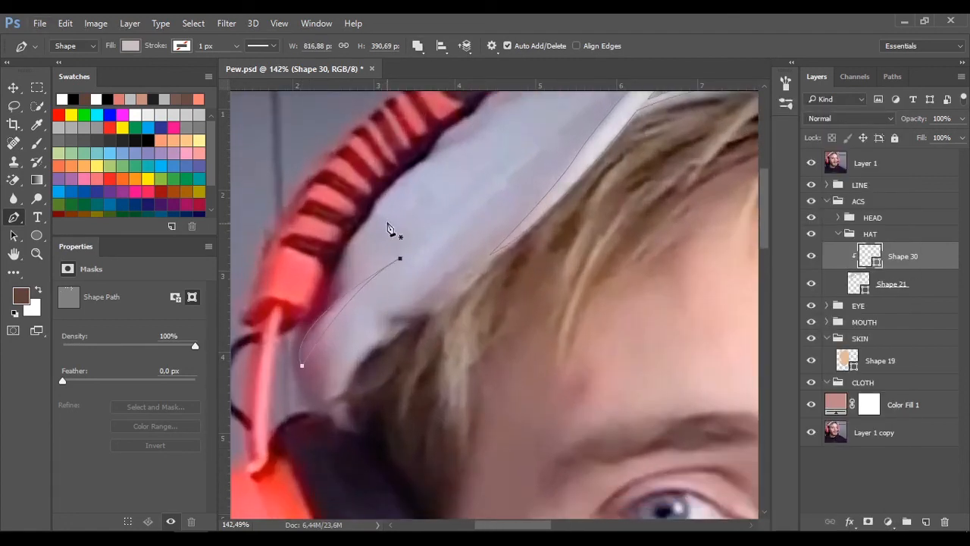
left_click_drag(424, 178, 380, 261)
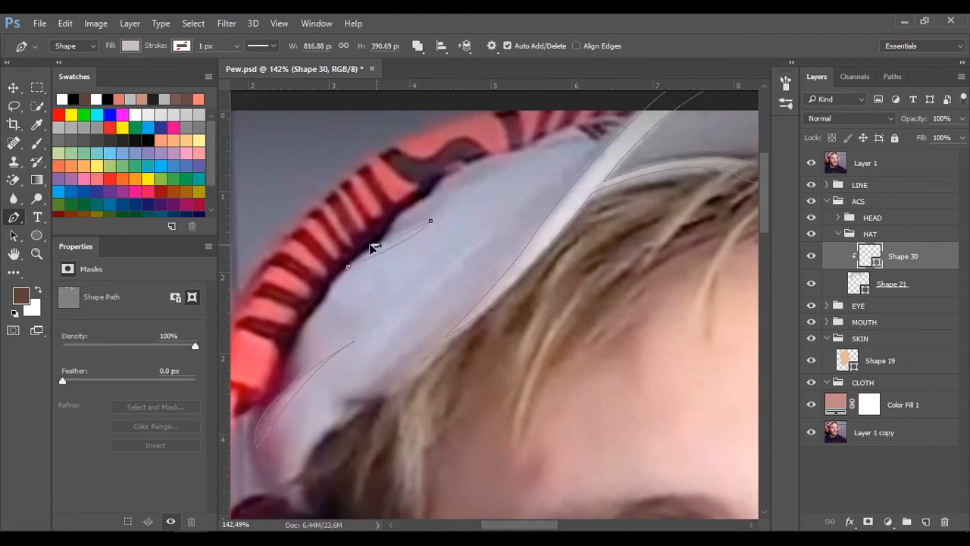
left_click_drag(392, 227, 389, 260)
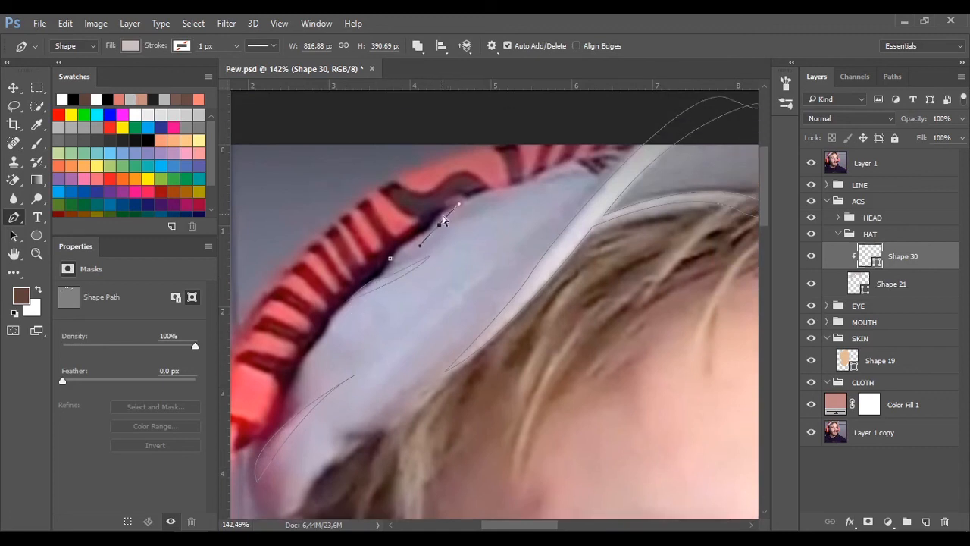
left_click(390, 258)
left_click_drag(444, 209, 456, 208)
Step: Hide the reference photo and recolor the cap highlights in Shape 30 a lighter warm grey
left_click(811, 162)
double_click(870, 256)
left_click_drag(490, 328, 487, 326)
left_click(809, 293)
scroll(557, 223, "down", 7)
left_click(923, 220)
scroll(540, 272, "down", 5)
scroll(591, 333, "up", 4)
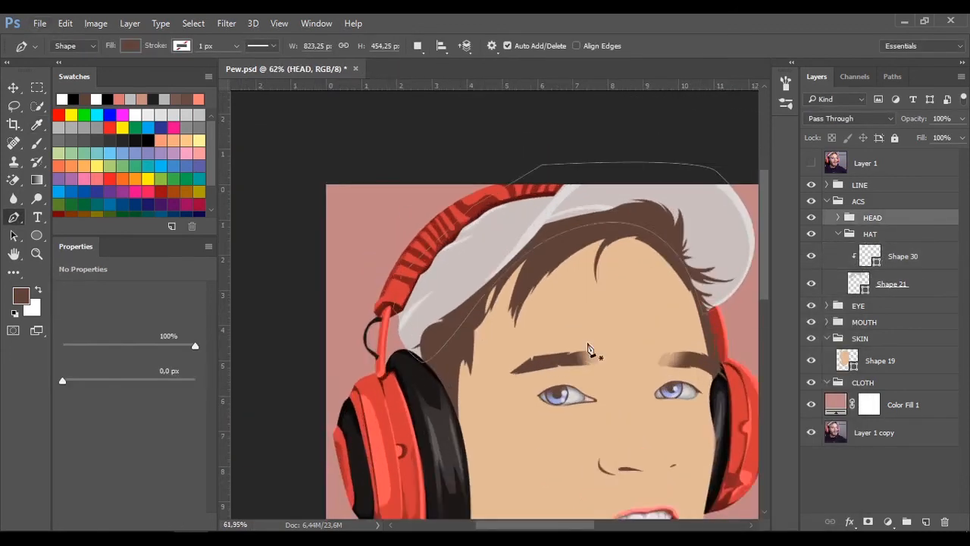
Step: Trace the cap's shadow under the headphone band and beside the ear cup as a closed shape directly above Shape 21
left_click(892, 285)
scroll(430, 385, "up", 4)
left_click(811, 165)
left_click(436, 294)
left_click_drag(417, 341, 432, 378)
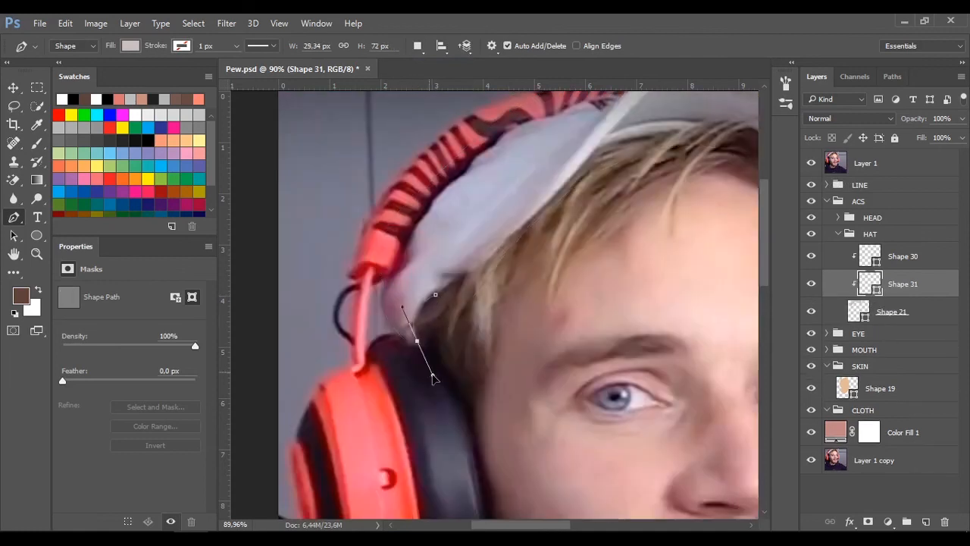
left_click(811, 164)
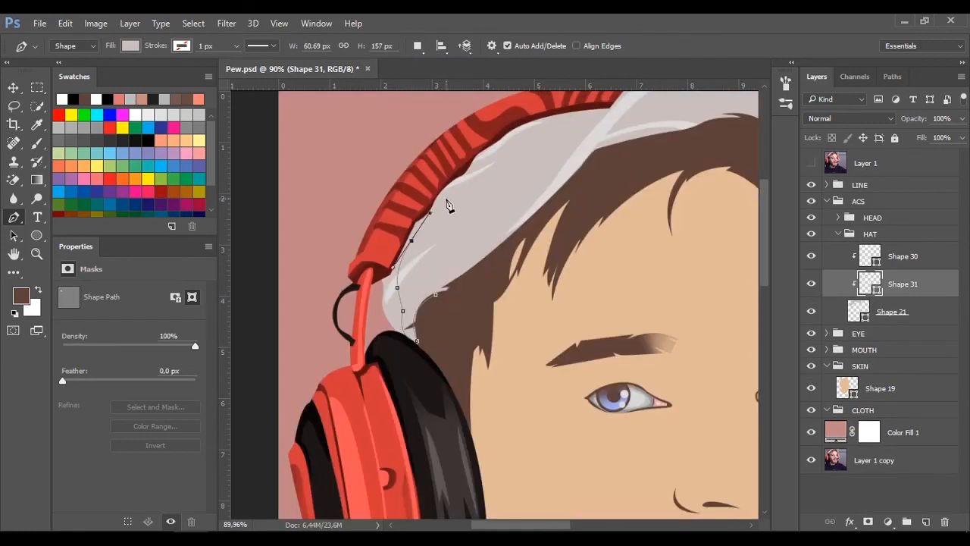
left_click_drag(515, 137, 541, 122)
left_click_drag(606, 108, 628, 103)
left_click_drag(412, 168, 338, 295)
left_click(348, 348)
left_click_drag(454, 333, 480, 281)
left_click(436, 294)
Step: Recolor the cap shadow in Shape 31 to grey ab9b9b
left_click(502, 359)
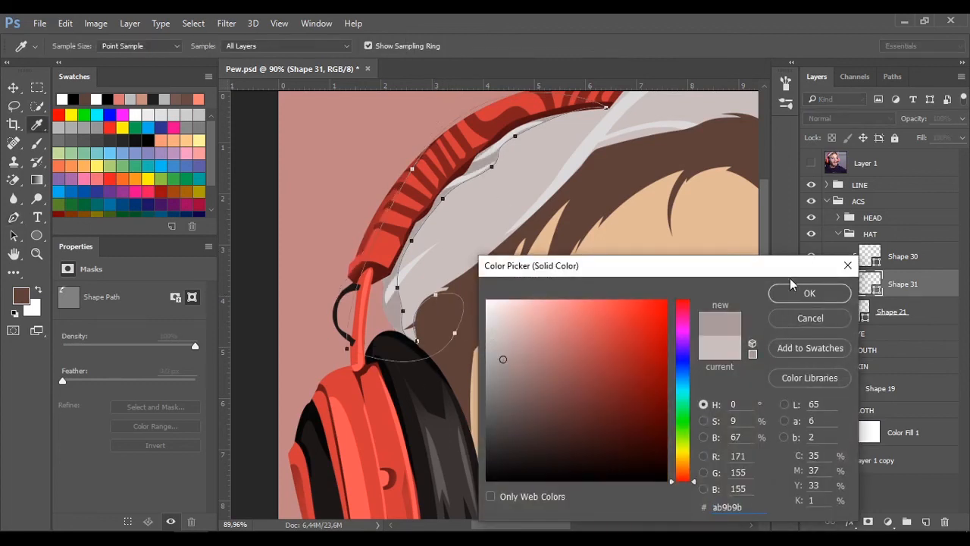
left_click(799, 291)
left_click(879, 201)
left_click(893, 283)
Step: Refine the inner edge of the Shape 31 shadow along the headphone band, adding and moving anchor points to form fabric folds
scroll(526, 168, "up", 7)
left_click_drag(525, 168, 507, 252)
left_click(453, 229, "ctrl")
left_click(453, 228)
mouse_move(453, 228)
left_mouse_down()
mouse_move(422, 232)
mouse_move(466, 223)
mouse_move(387, 258)
mouse_move(442, 224)
left_mouse_up()
left_click(432, 220)
left_click(568, 150)
left_click_drag(568, 150, 569, 144)
left_click_drag(486, 188, 498, 187)
left_click_drag(345, 312, 452, 236)
left_click(452, 231)
left_click(400, 285)
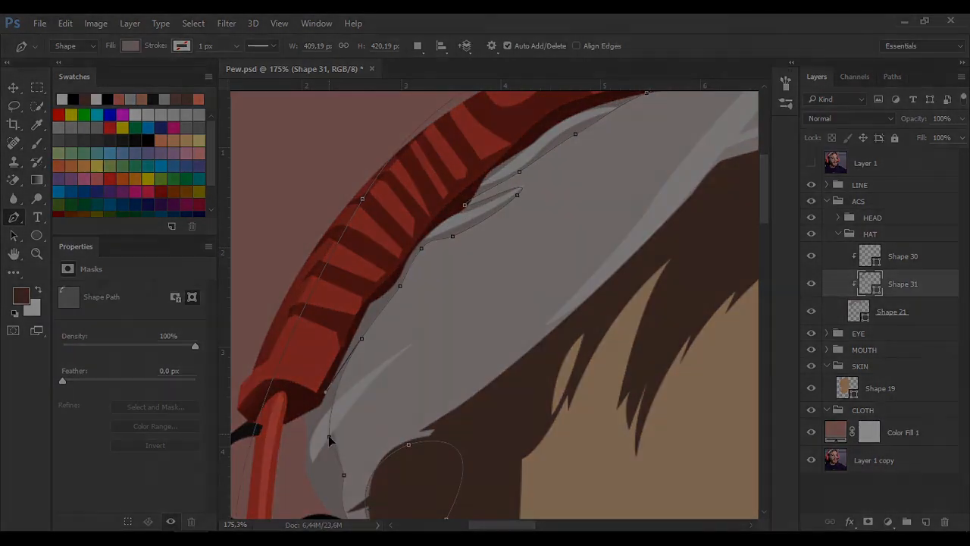